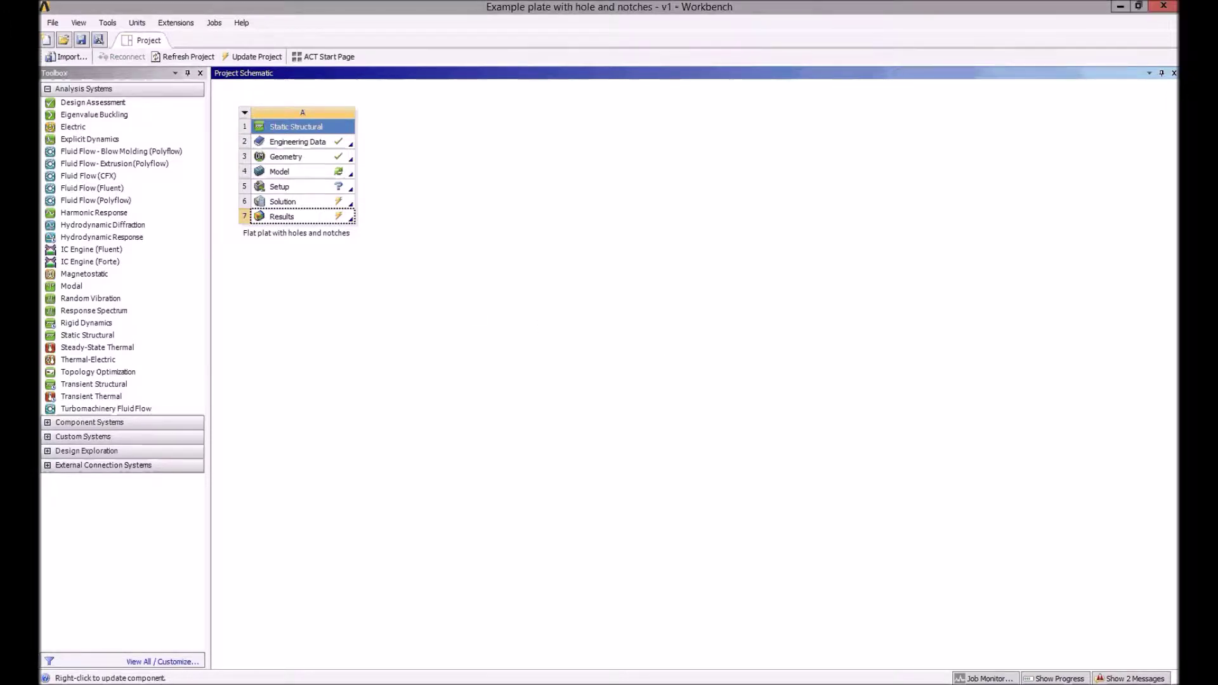
Open the plate model in Mechanical, re-reading upstream data, and show it in isometric view
{"action": "left_click", "coordinate": [307, 176]}
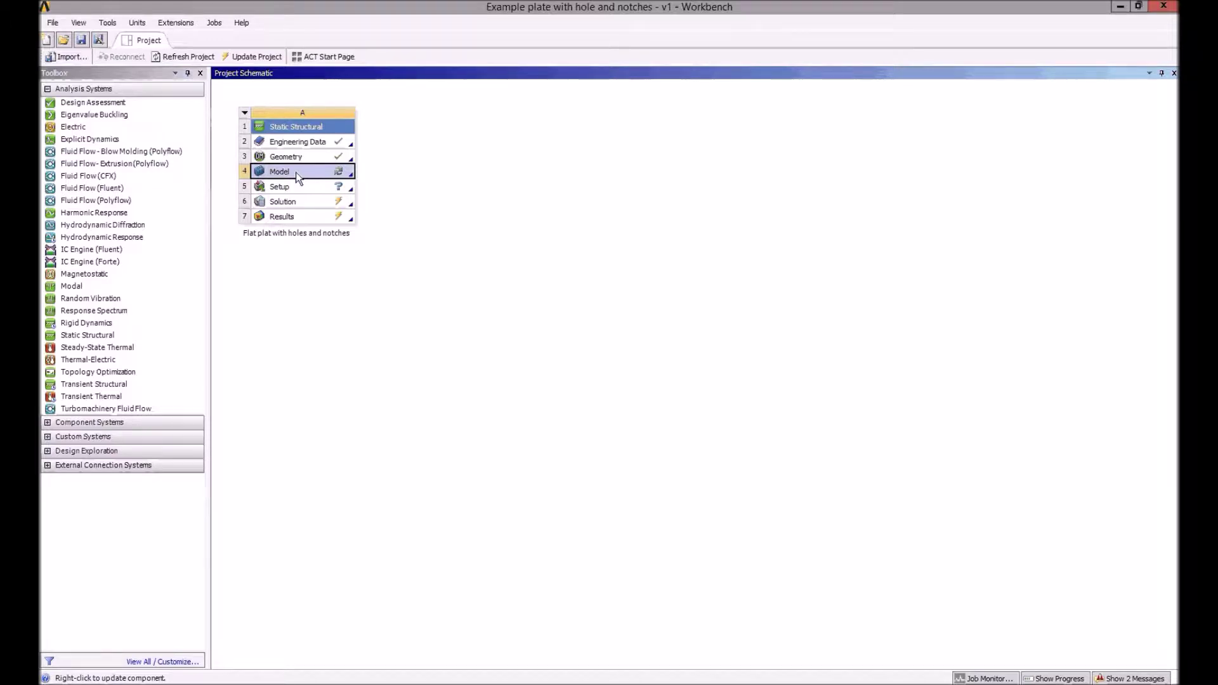
{"action": "double_click", "coordinate": [297, 173]}
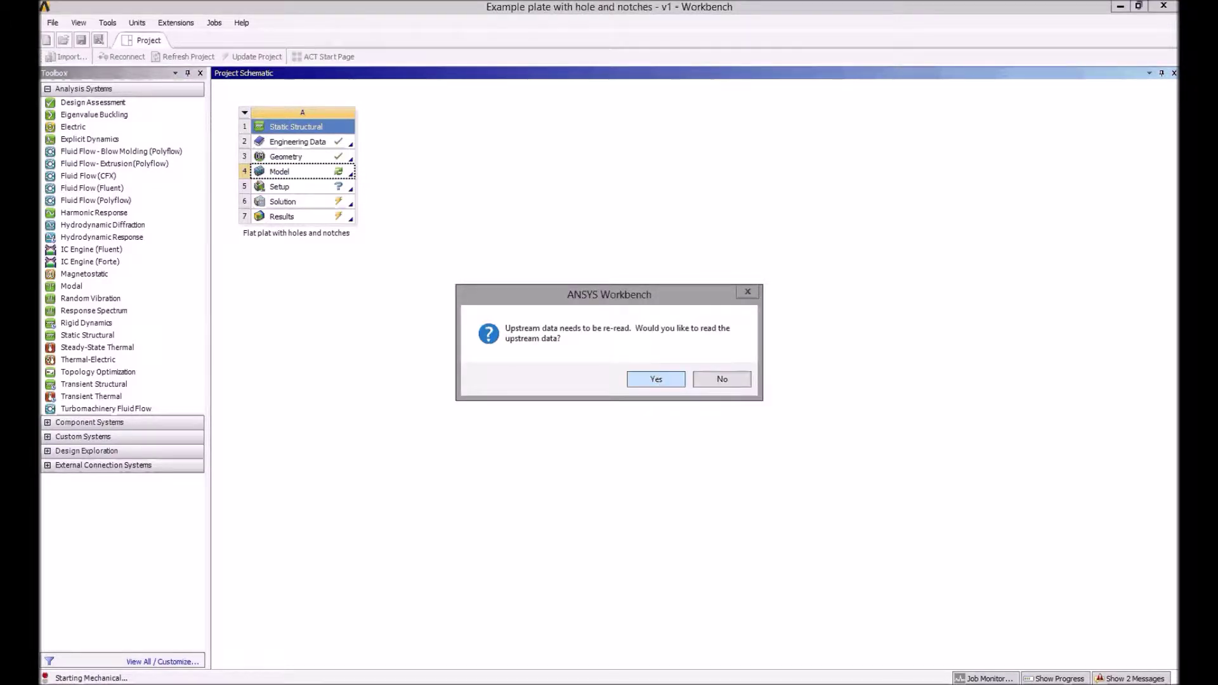
{"action": "left_click", "coordinate": [660, 379]}
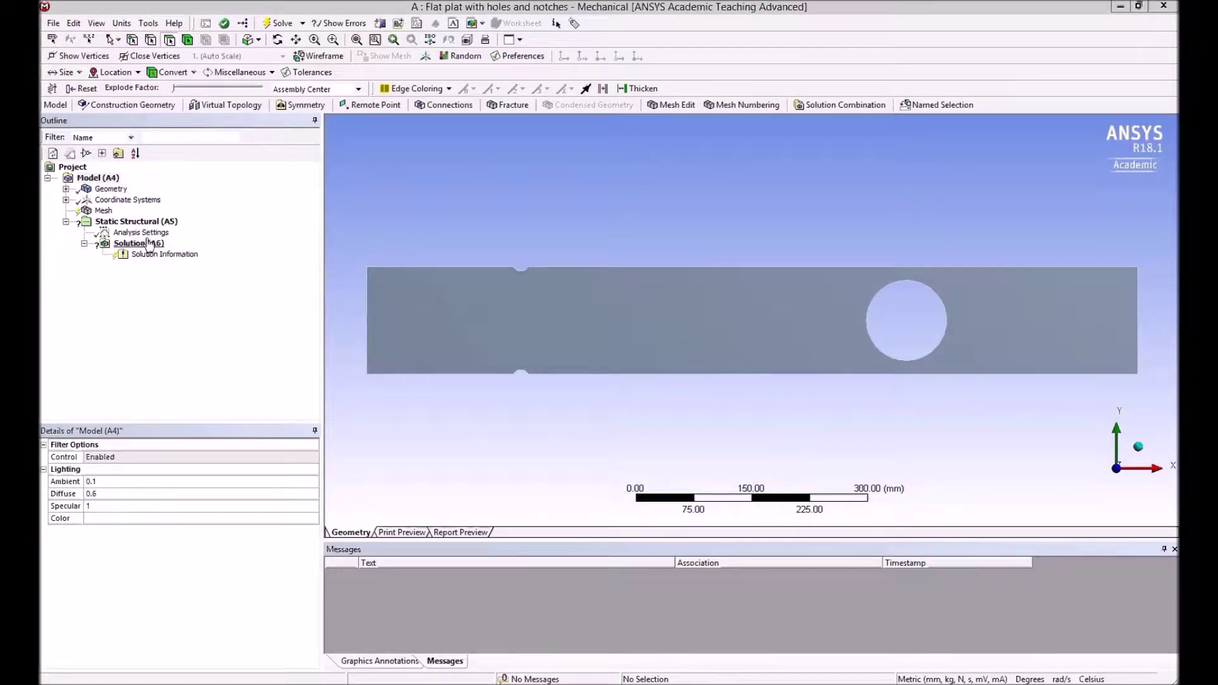
{"action": "left_click", "coordinate": [1136, 451]}
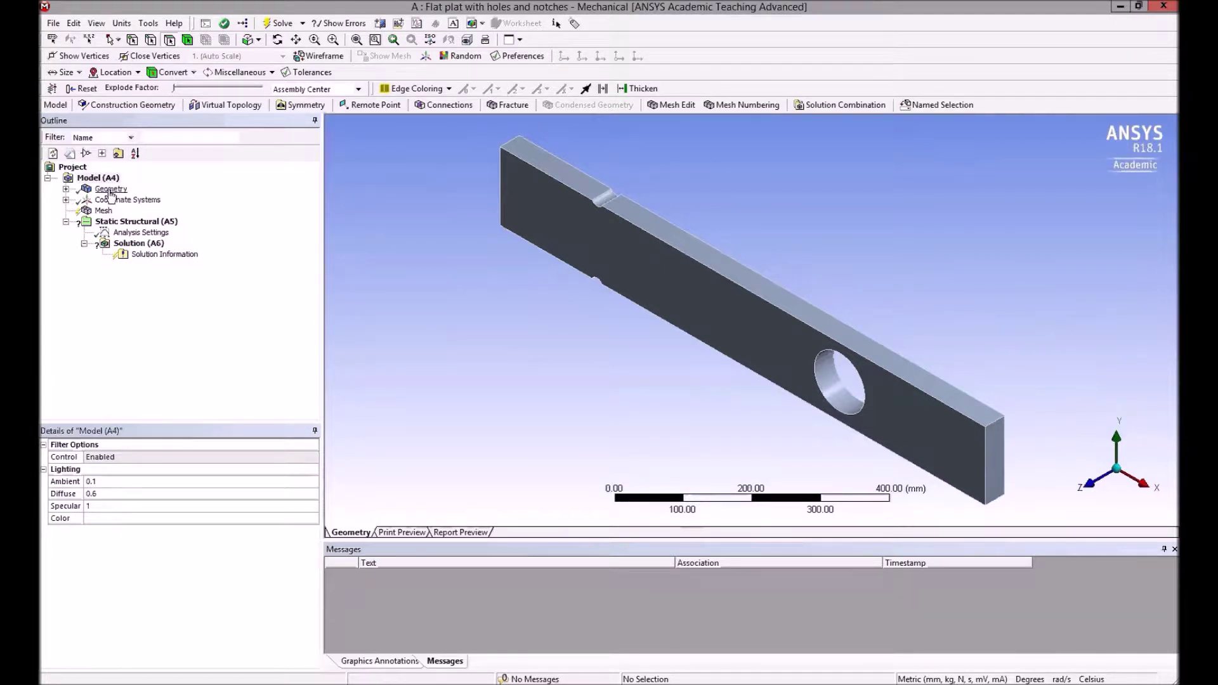
{"action": "left_click", "coordinate": [66, 189]}
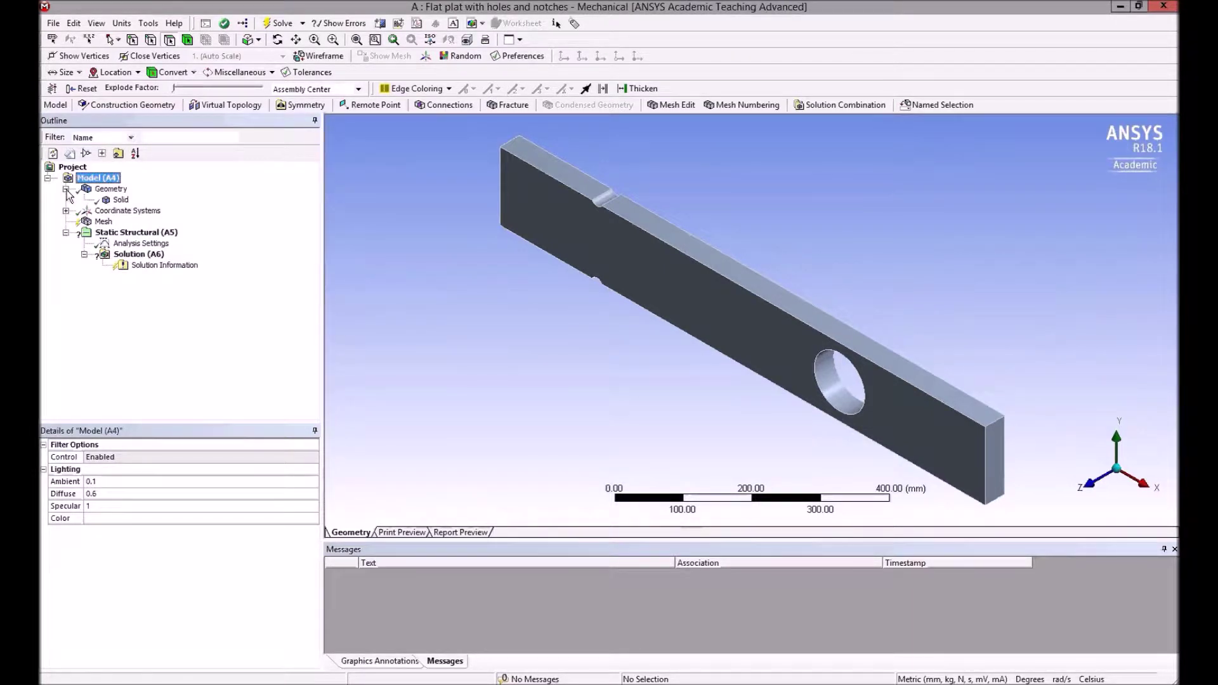
Check the Solid body's material assignment, leaving it as Structural Steel
{"action": "left_click", "coordinate": [121, 200]}
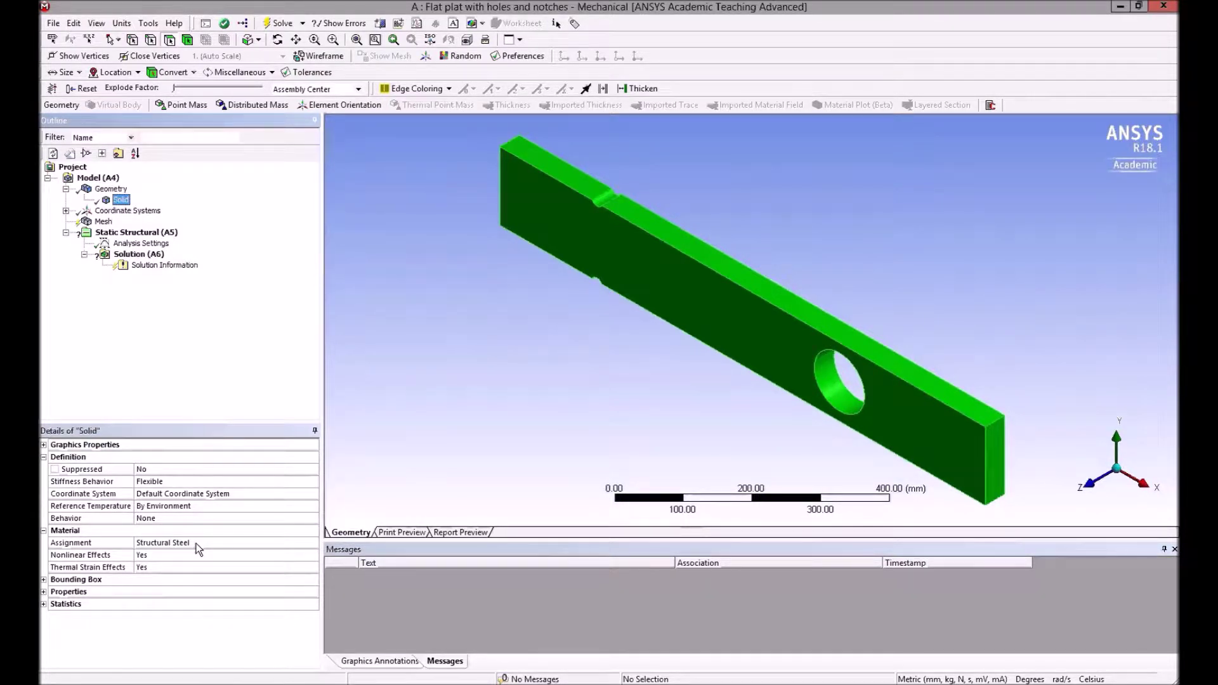
{"action": "left_click", "coordinate": [309, 543]}
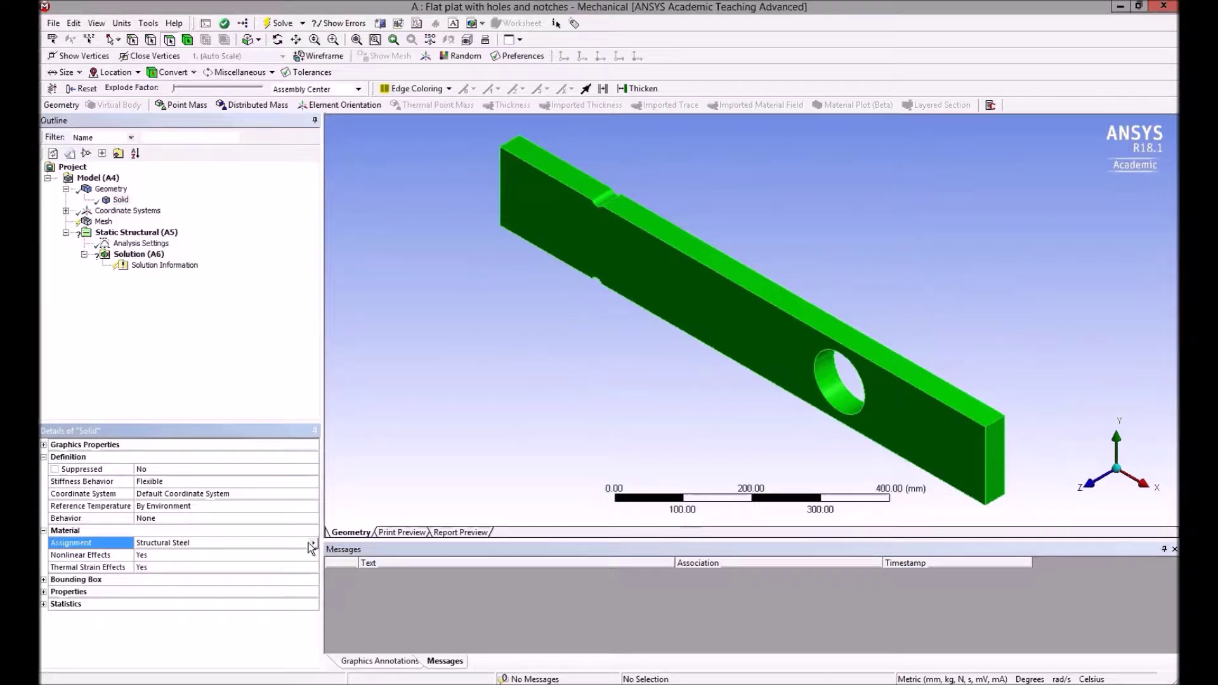
{"action": "left_click", "coordinate": [312, 544]}
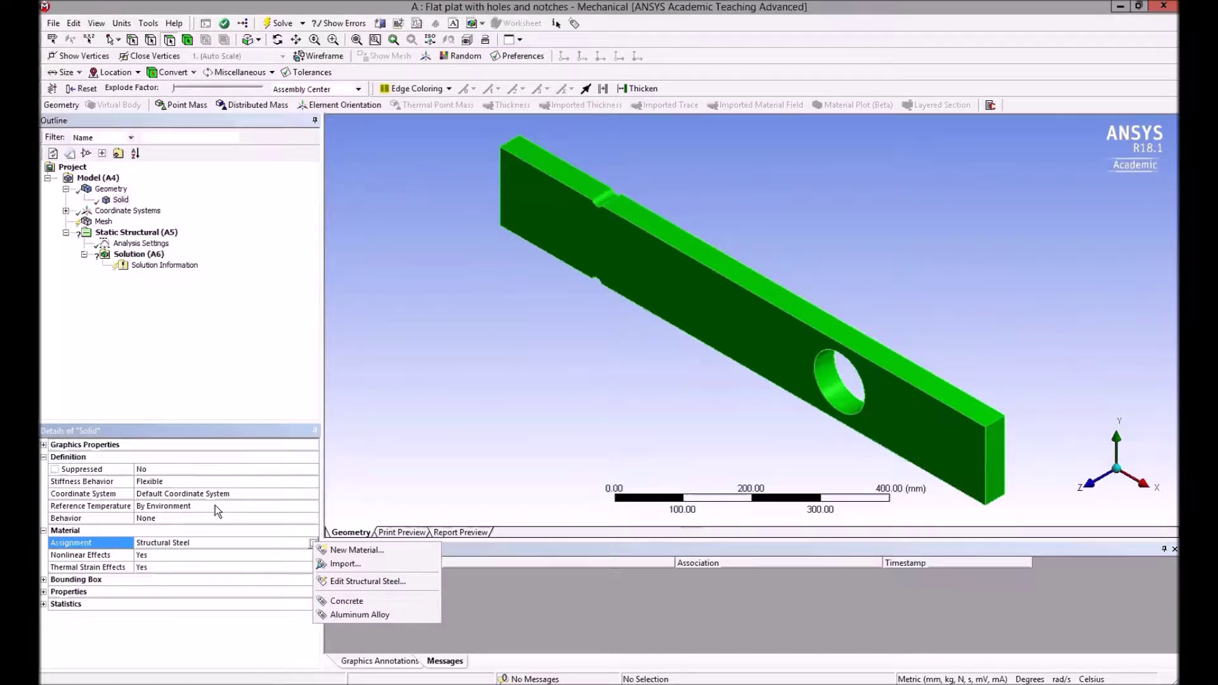
{"action": "left_click", "coordinate": [207, 541]}
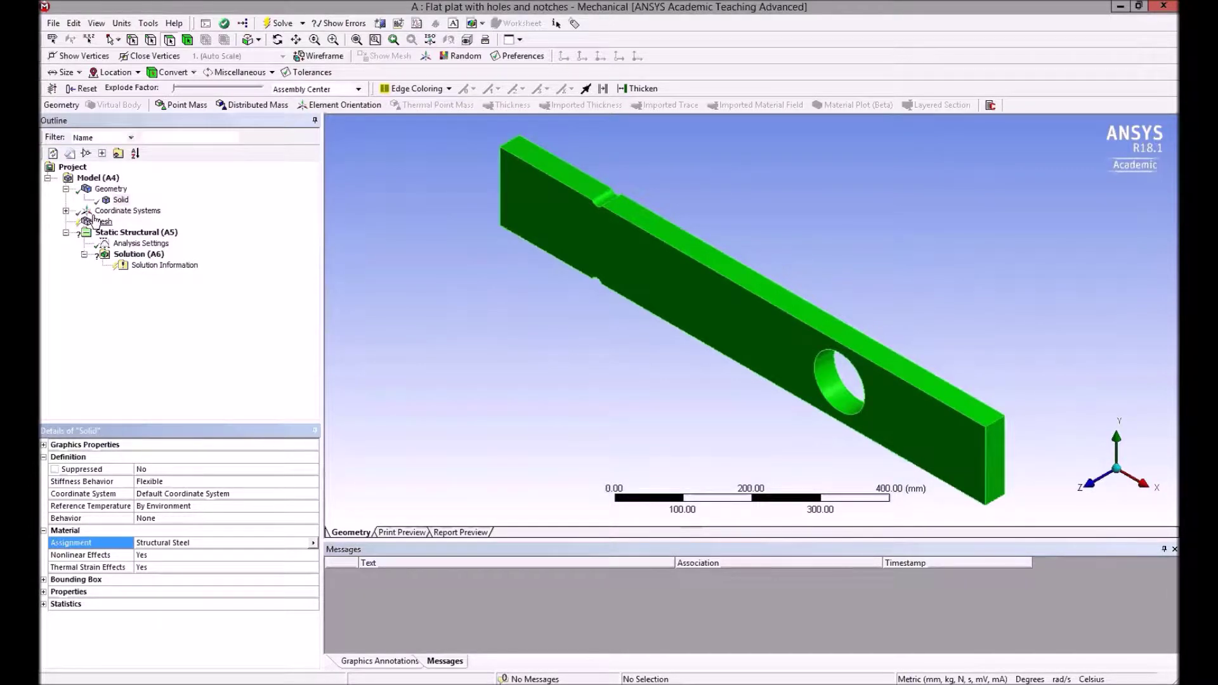
Review the Global Coordinate System and Mesh defaults, viewing the plate face-on along Z
{"action": "left_click", "coordinate": [136, 223]}
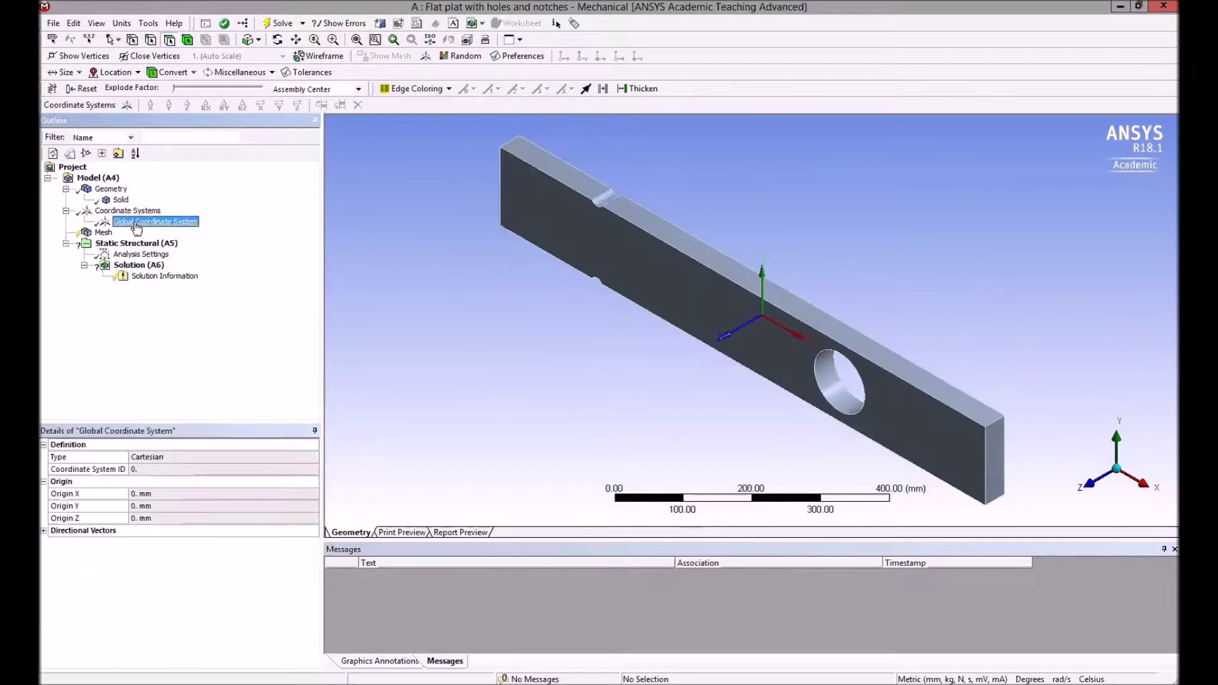
{"action": "left_click", "coordinate": [65, 211]}
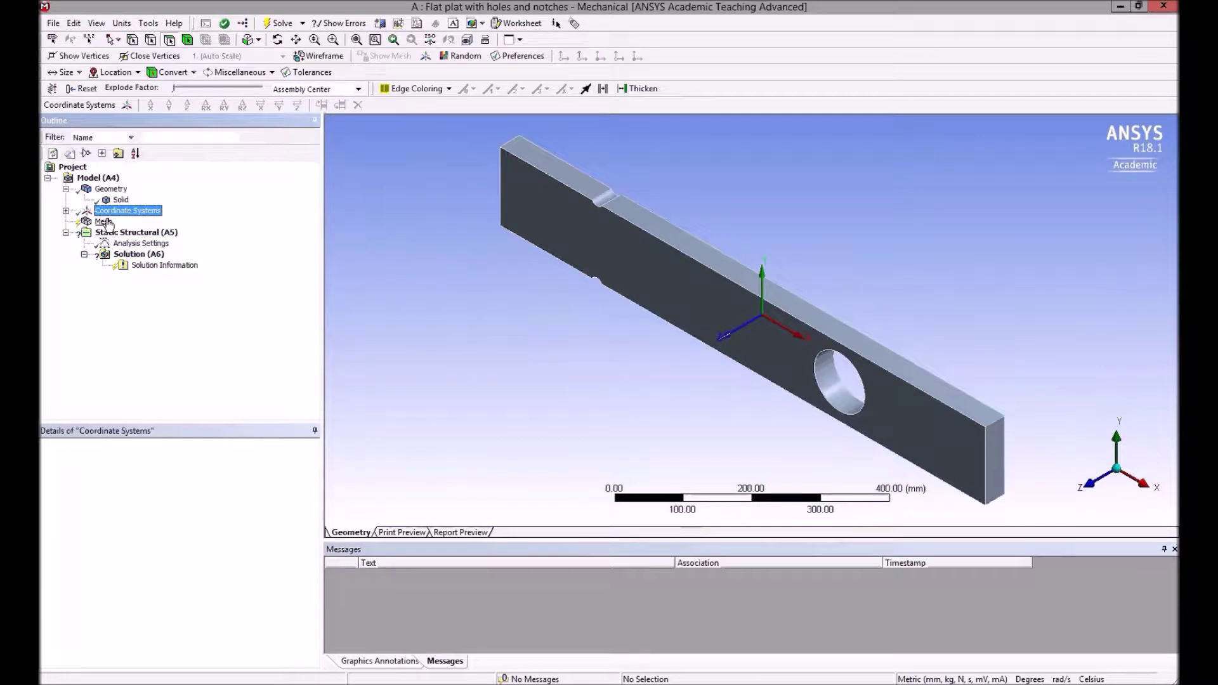
{"action": "key", "text": "Down"}
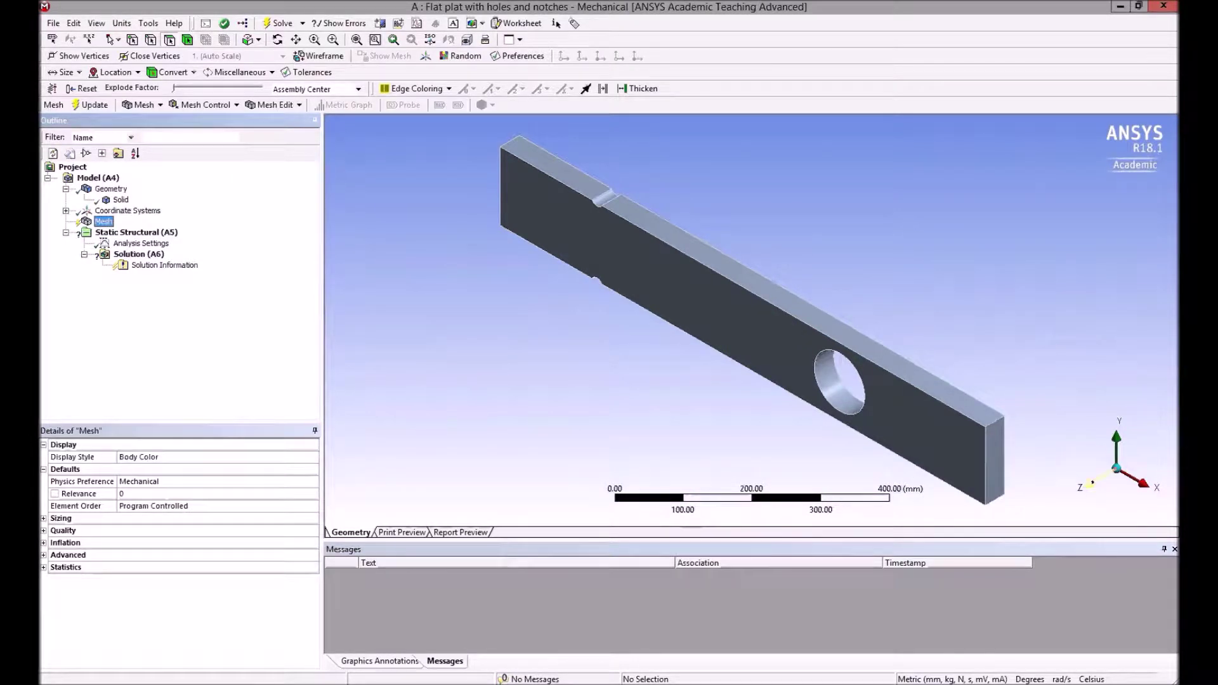
{"action": "left_click", "coordinate": [1093, 483]}
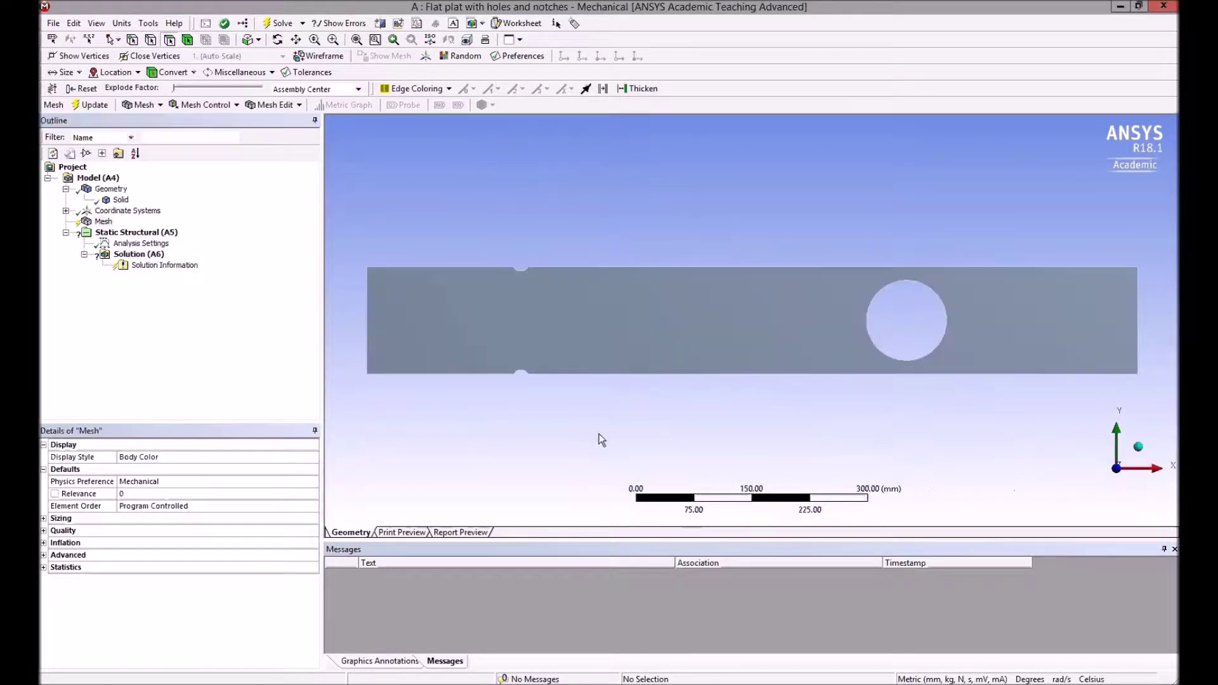
Generate the default mesh and read the source-to-target face-copying quality warning
{"action": "right_click", "coordinate": [104, 224]}
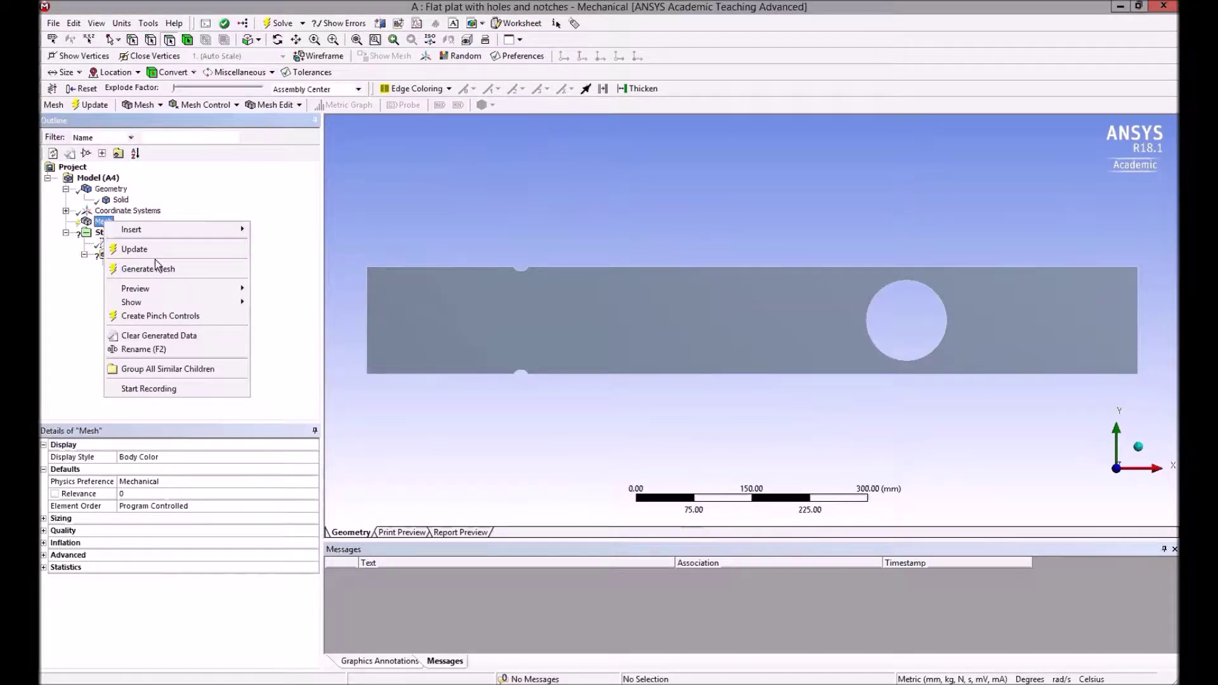
{"action": "left_click", "coordinate": [191, 274]}
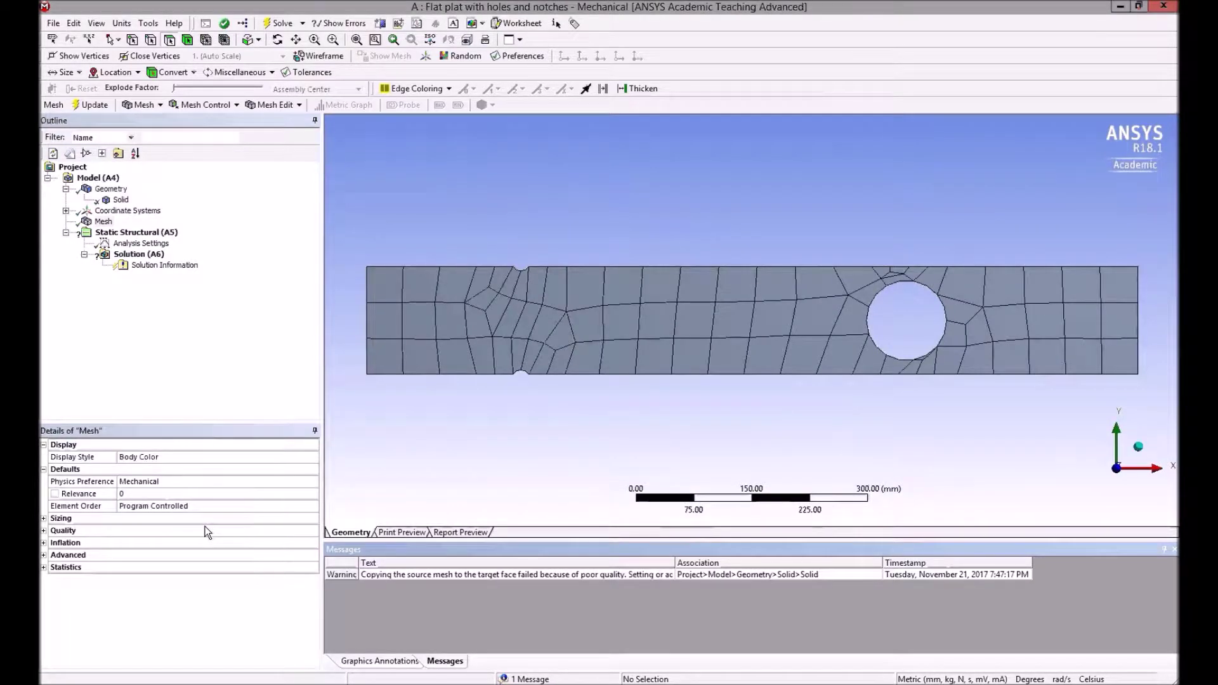
{"action": "left_click", "coordinate": [620, 579]}
{"action": "double_click", "coordinate": [620, 574]}
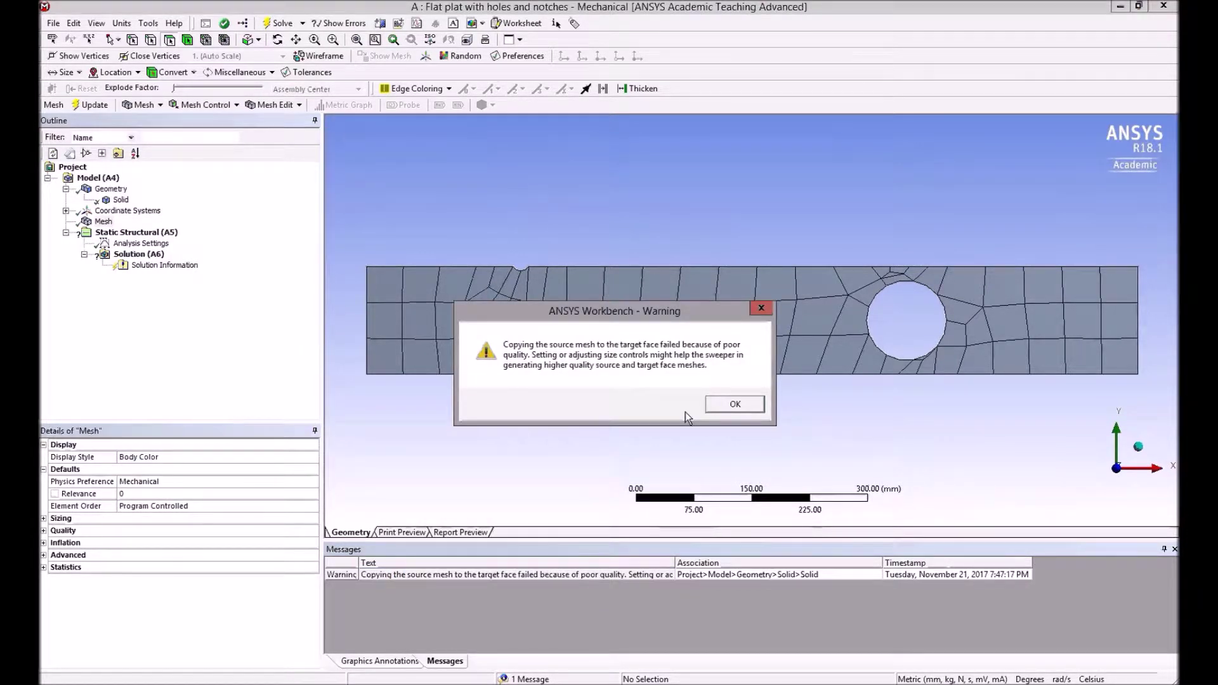
{"action": "left_click", "coordinate": [727, 409]}
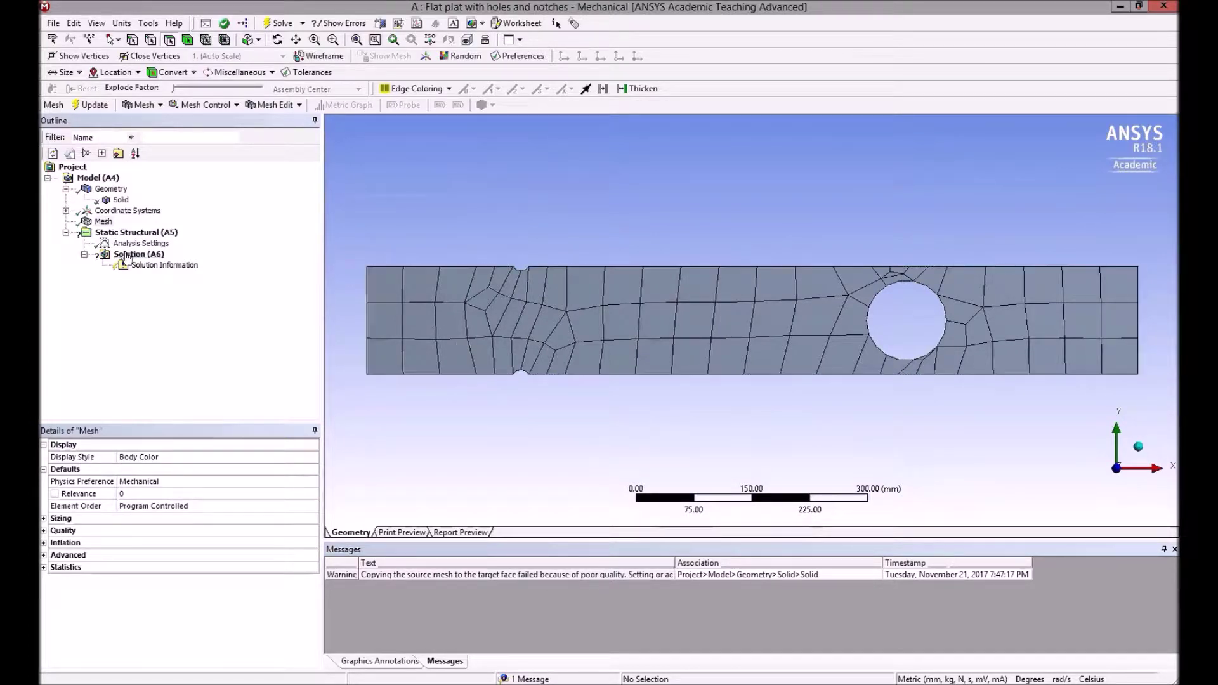
Set the mesh sizing Relevance Center to Fine
{"action": "left_click", "coordinate": [103, 222]}
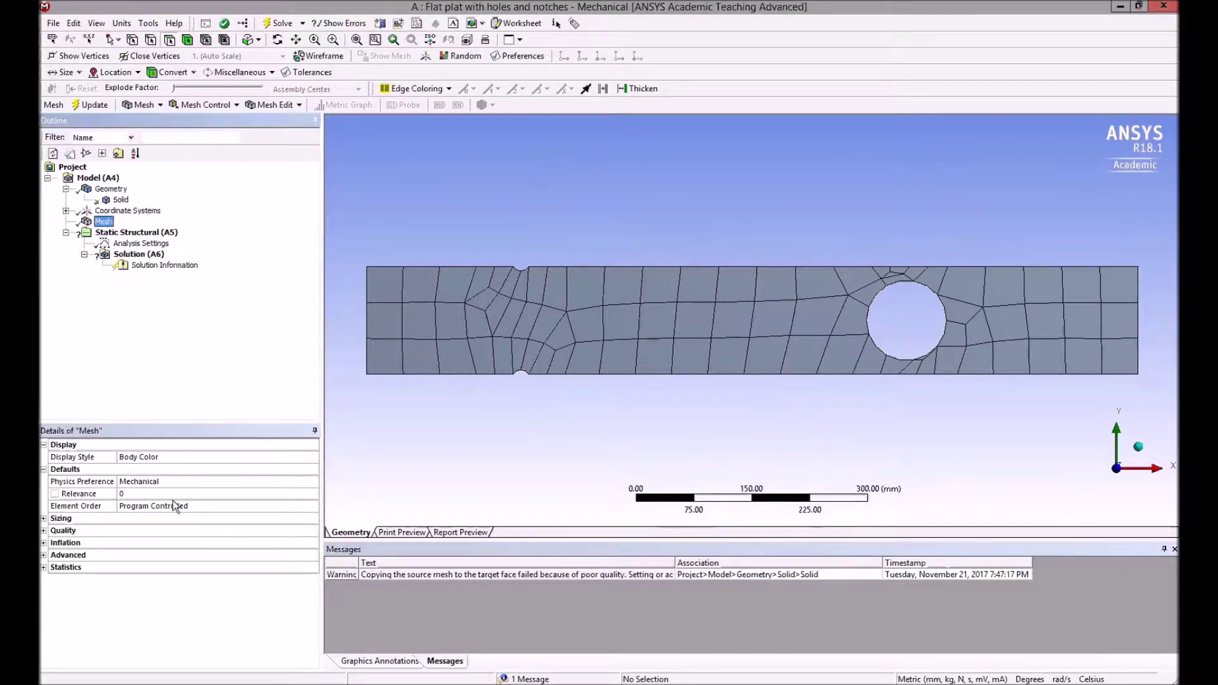
{"action": "left_click", "coordinate": [44, 519]}
{"action": "left_click", "coordinate": [298, 546]}
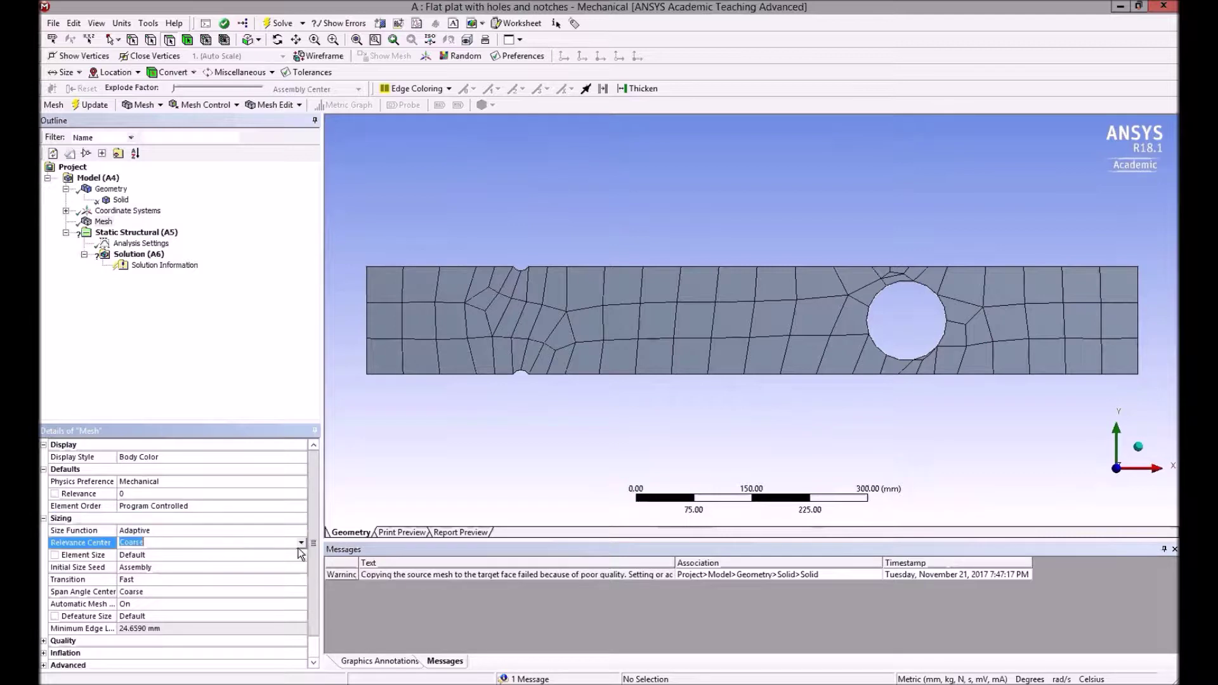
{"action": "left_click", "coordinate": [300, 545]}
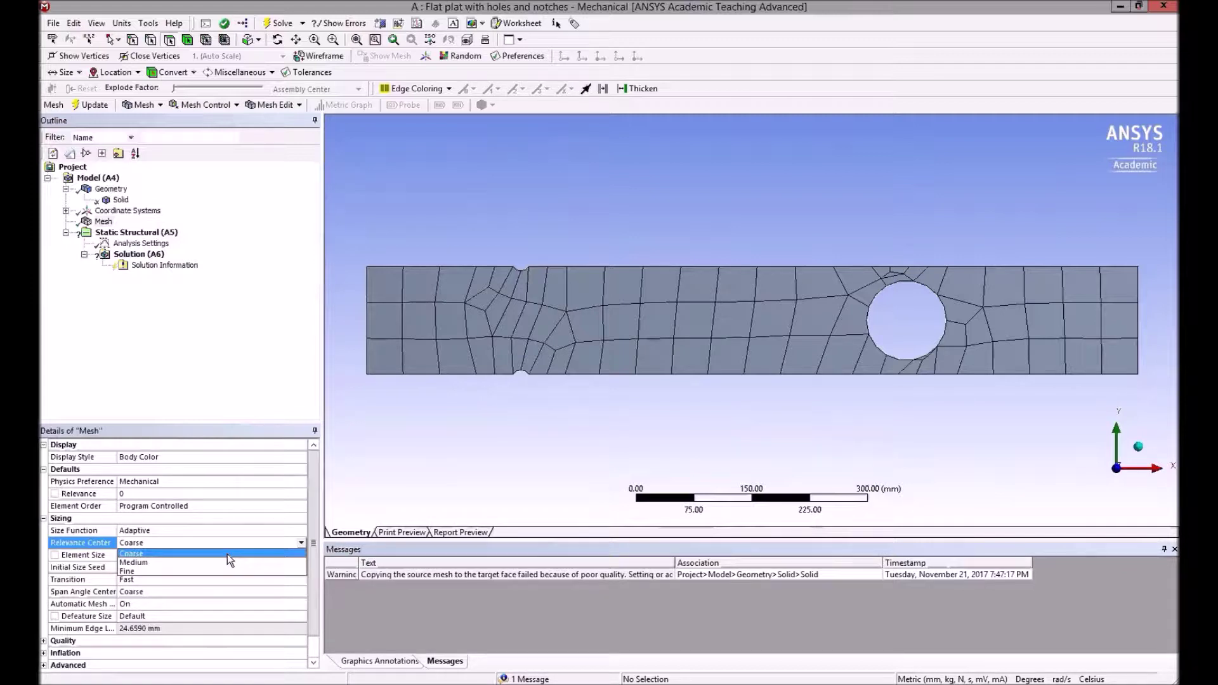
{"action": "left_click", "coordinate": [162, 572]}
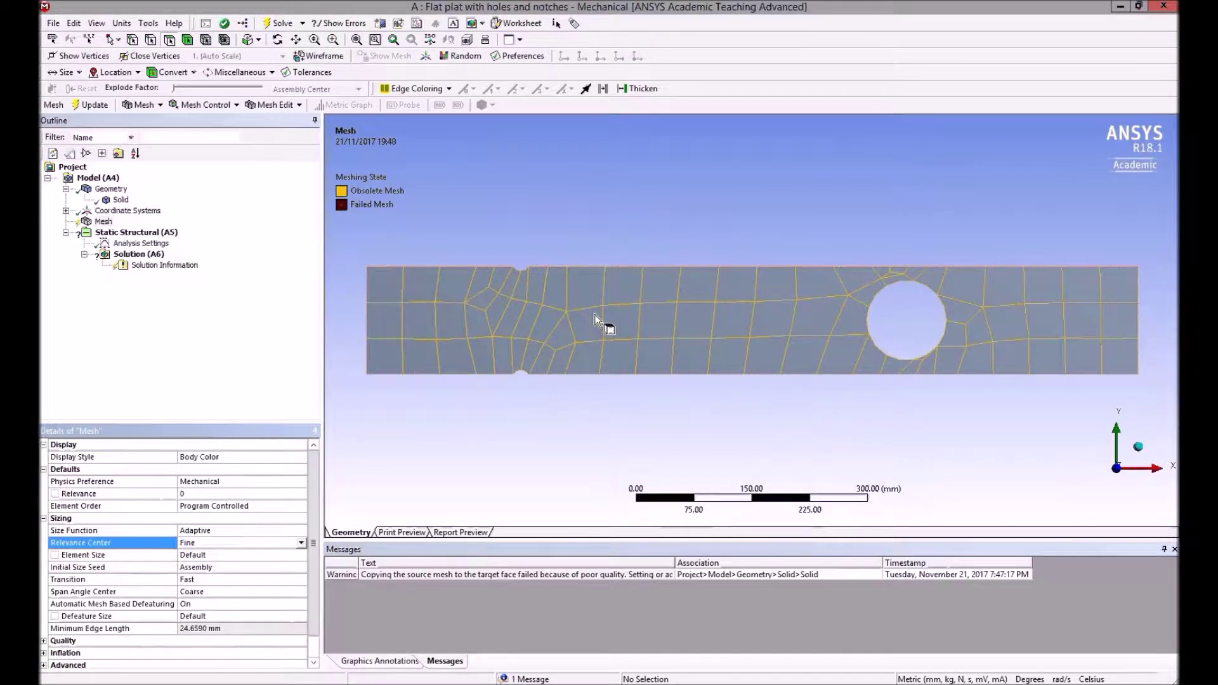
Regenerate the plate mesh with the Fine relevance center
{"action": "left_click", "coordinate": [104, 222]}
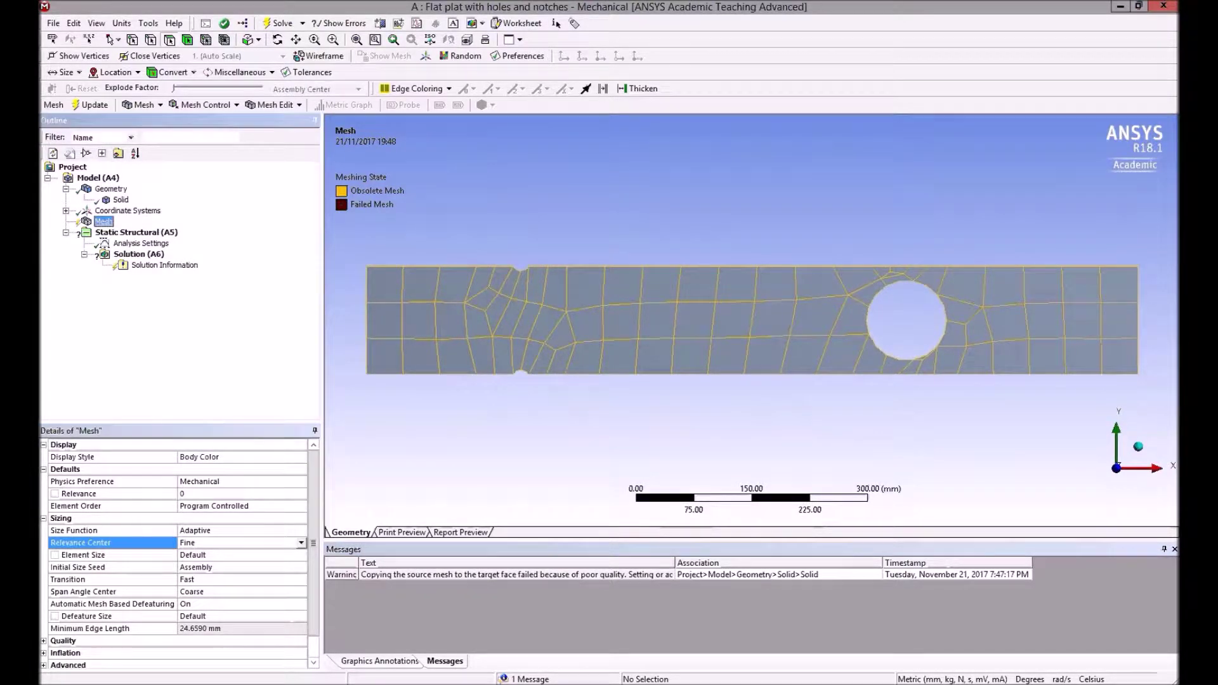
{"action": "right_click", "coordinate": [96, 219]}
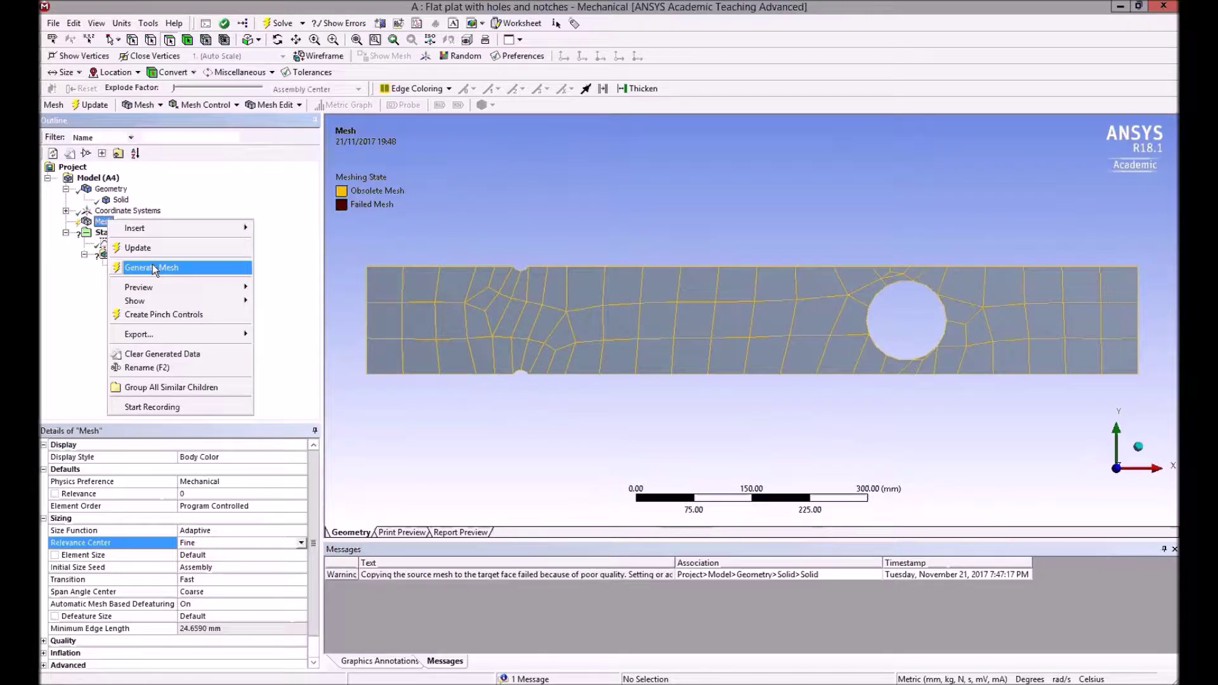
{"action": "left_click", "coordinate": [152, 264]}
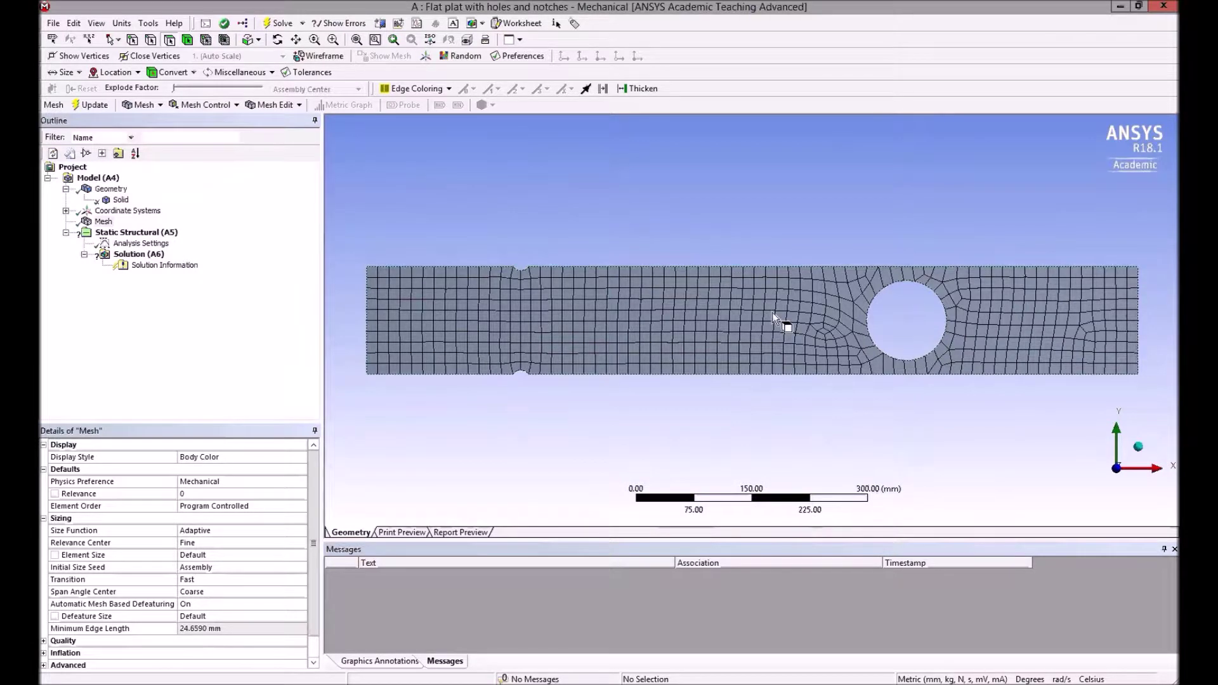
{"action": "left_click", "coordinate": [104, 221]}
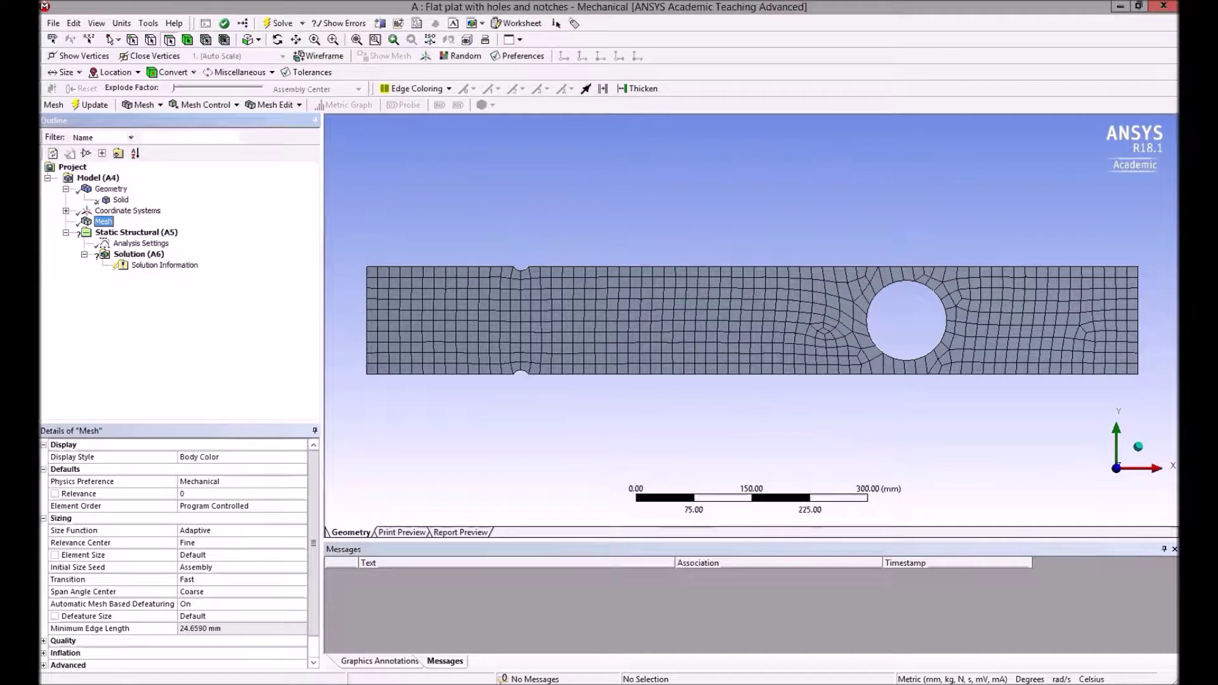
Insert a level-1 Refinement mesh control under Mesh, then view the plate isometrically
{"action": "right_click", "coordinate": [108, 221]}
{"action": "mouse_move", "coordinate": [152, 232]}
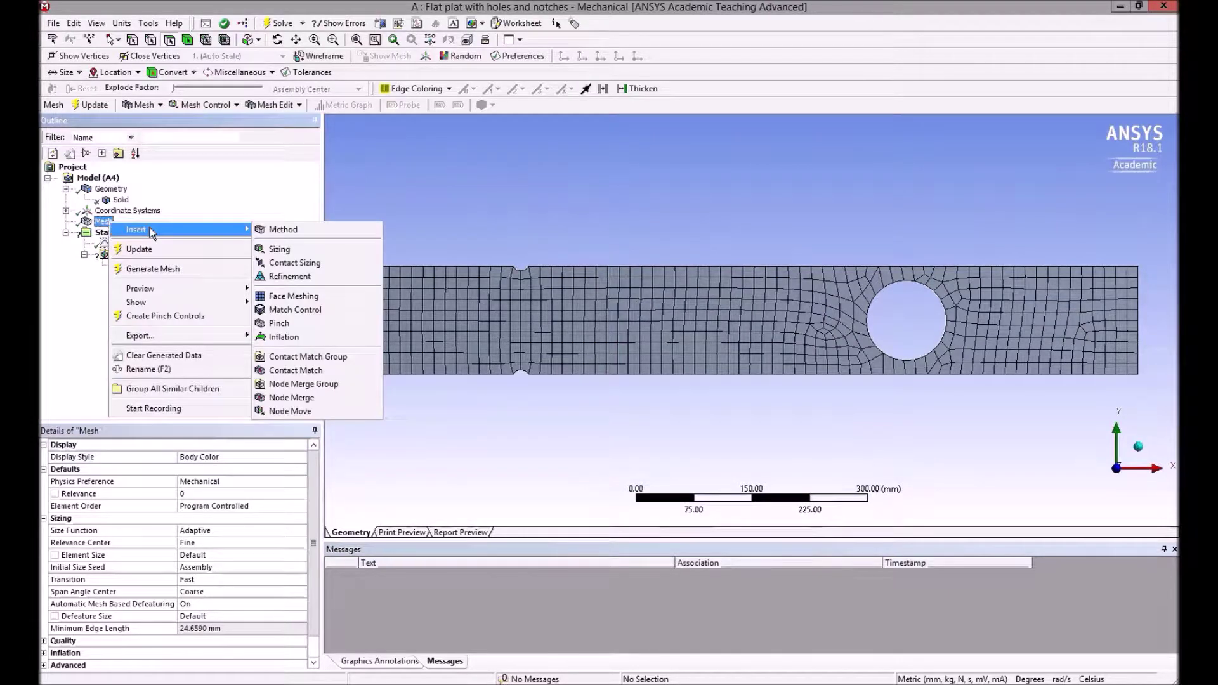
{"action": "left_click", "coordinate": [355, 219]}
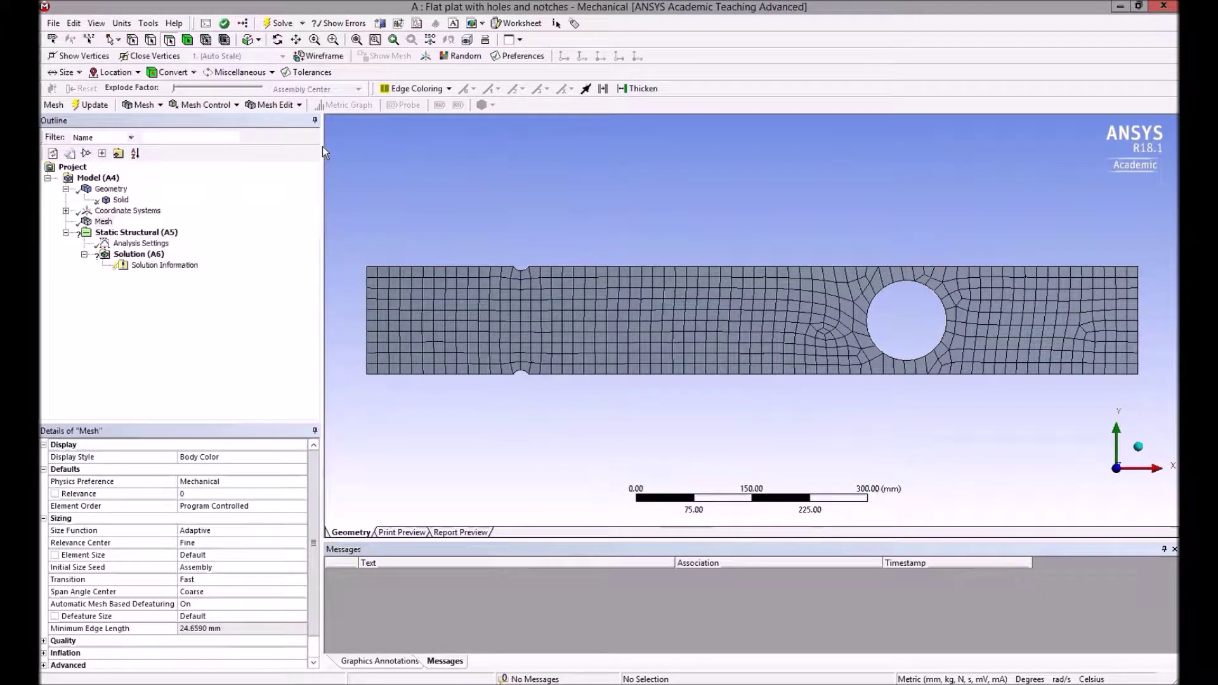
{"action": "left_click", "coordinate": [231, 104]}
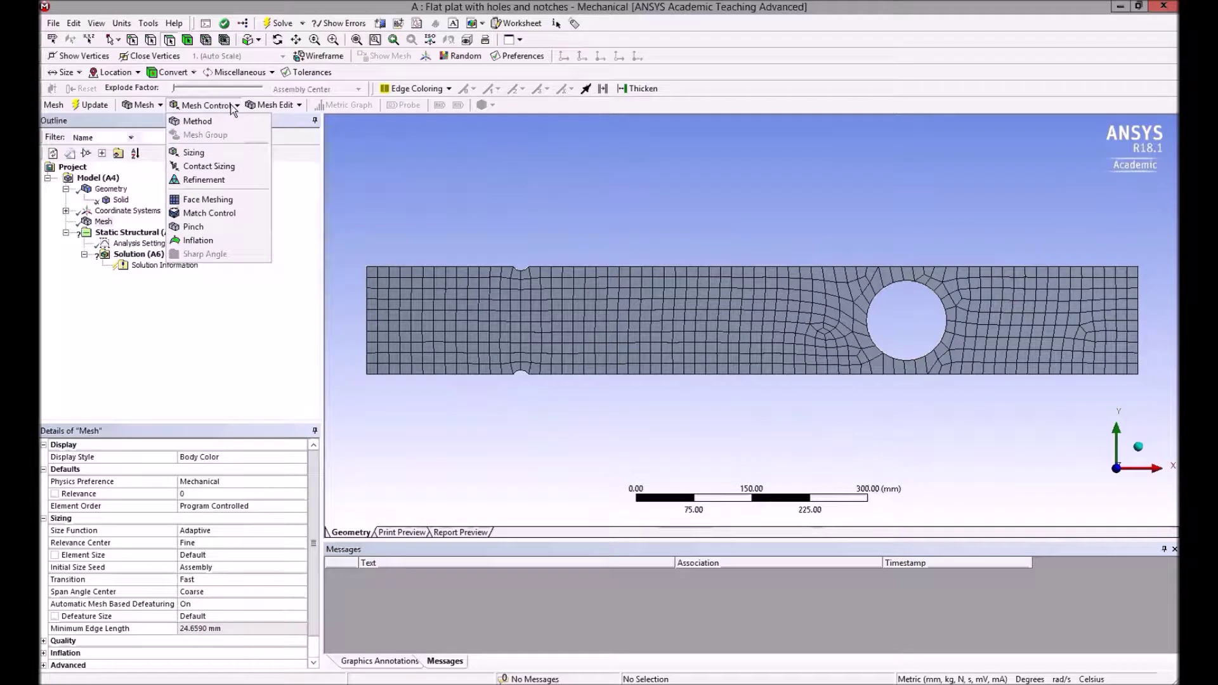
{"action": "left_click", "coordinate": [210, 180]}
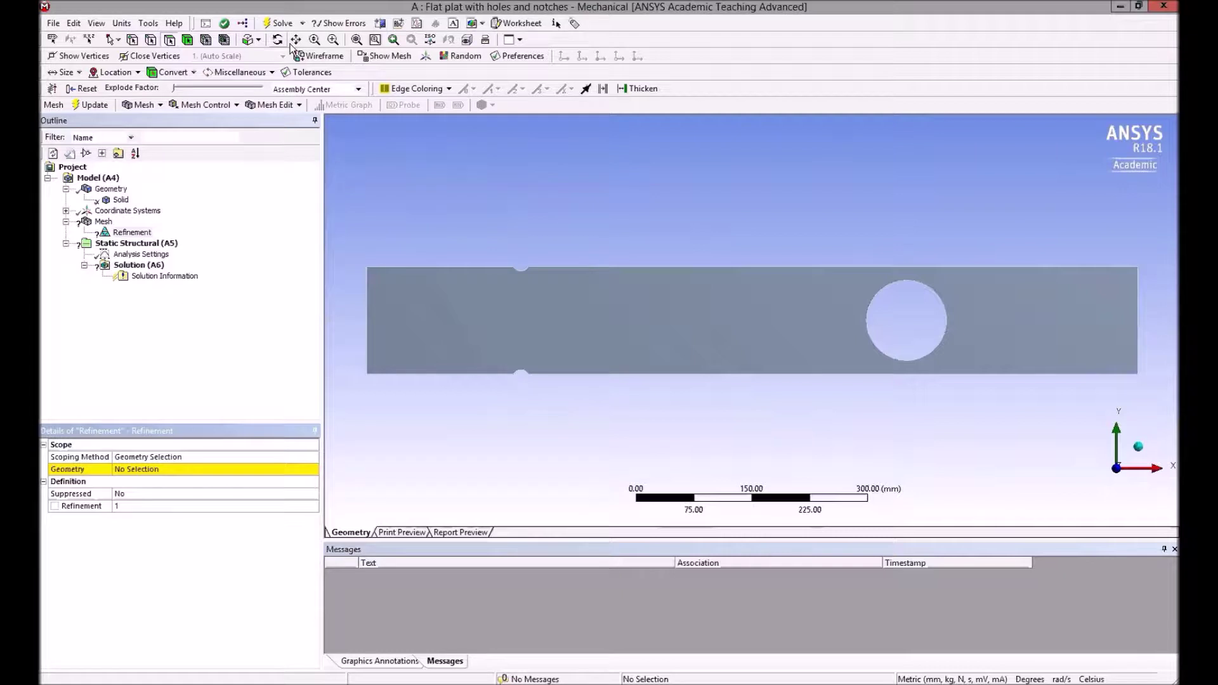
{"action": "left_click", "coordinate": [1137, 448]}
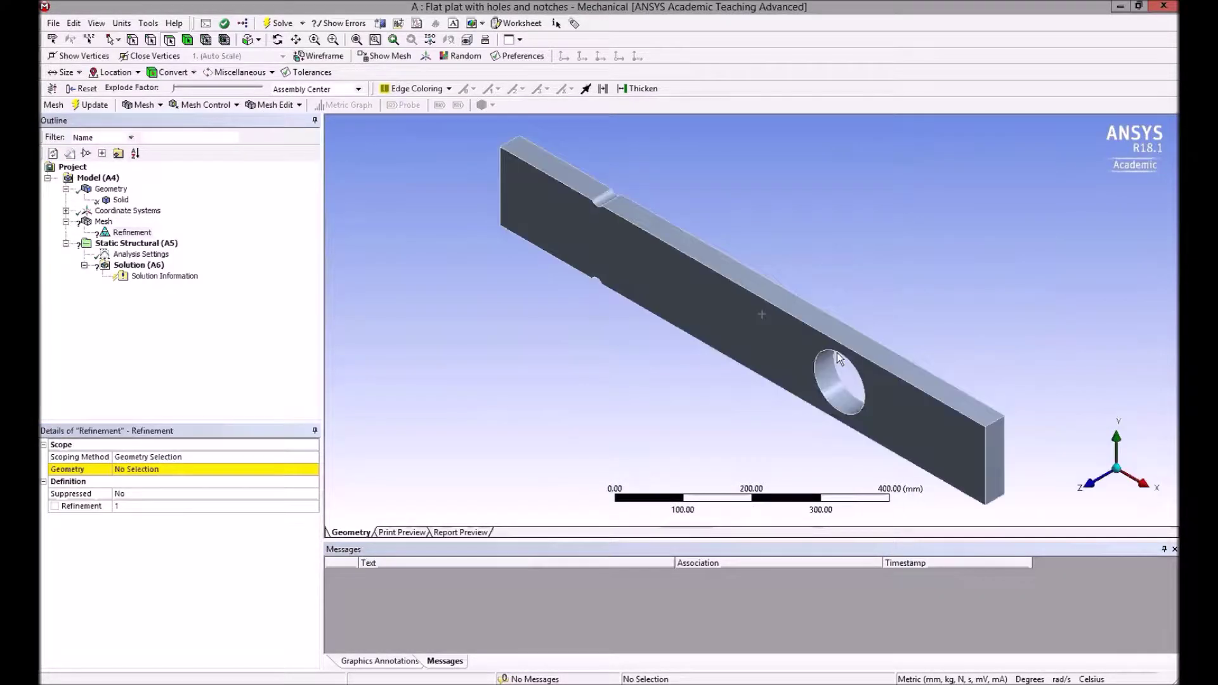
Scope the Refinement to three faces: the hole bore and both notch faces
{"action": "left_click", "coordinate": [832, 392]}
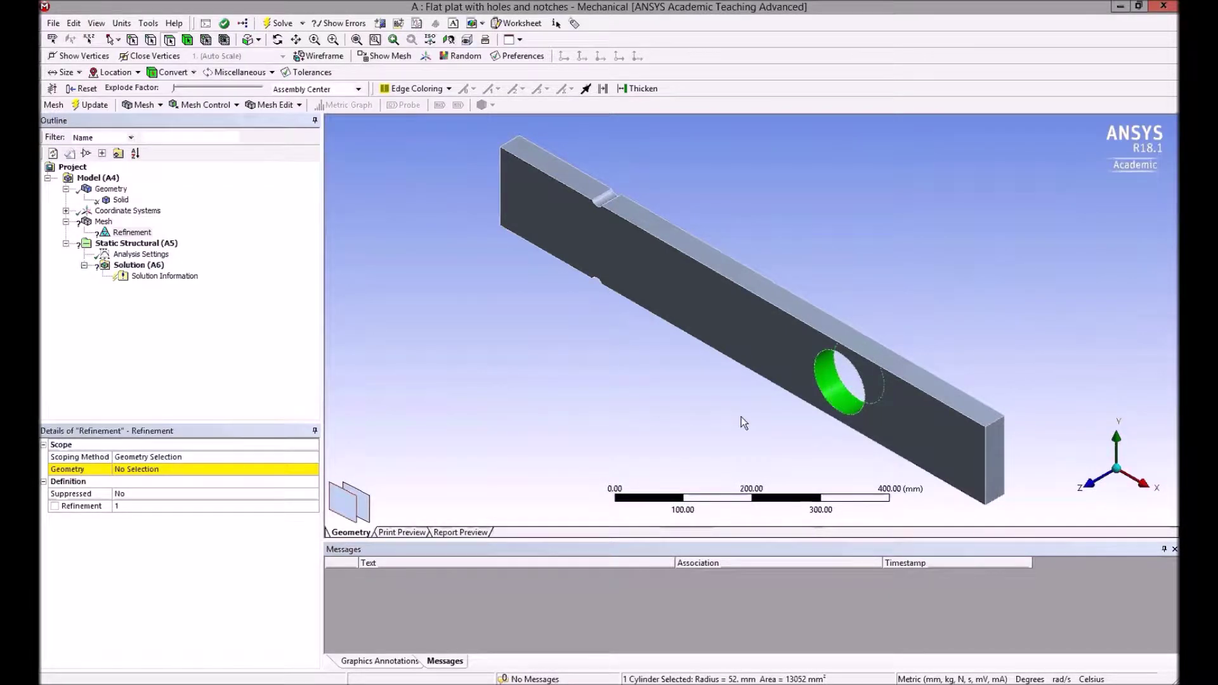
{"action": "left_click", "coordinate": [602, 204], "text": "ctrl"}
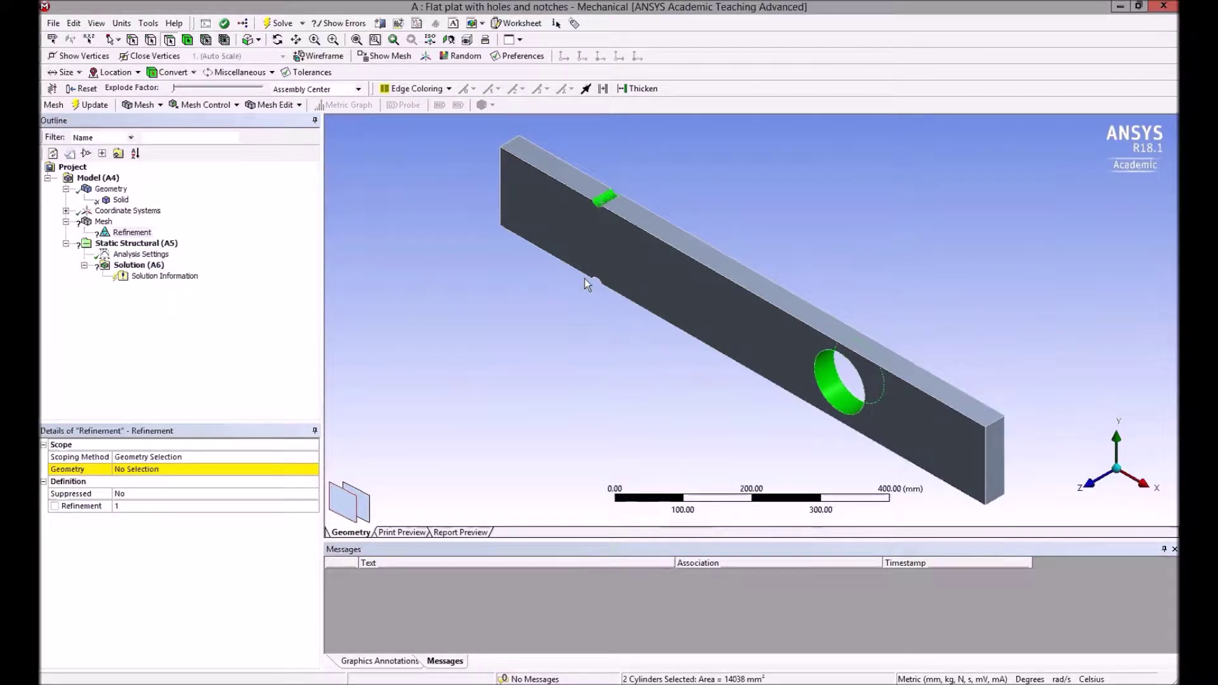
{"action": "middle_click_drag", "start_coordinate": [654, 321], "coordinate": [699, 245]}
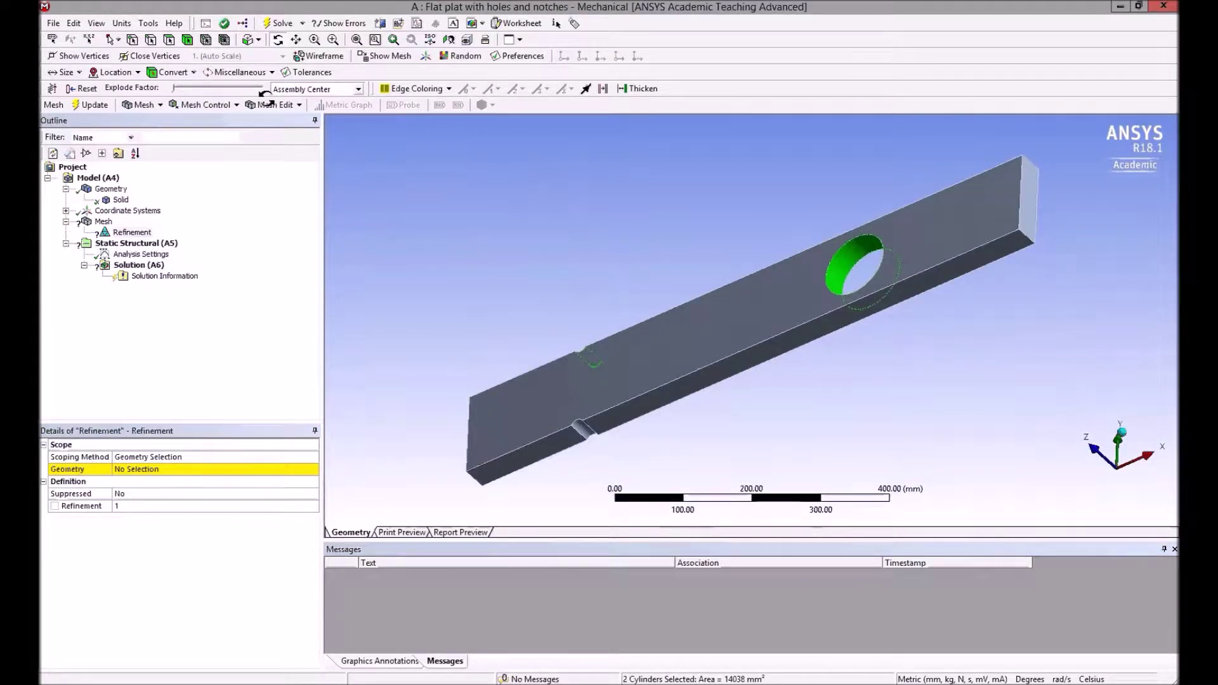
{"action": "left_click", "coordinate": [169, 42]}
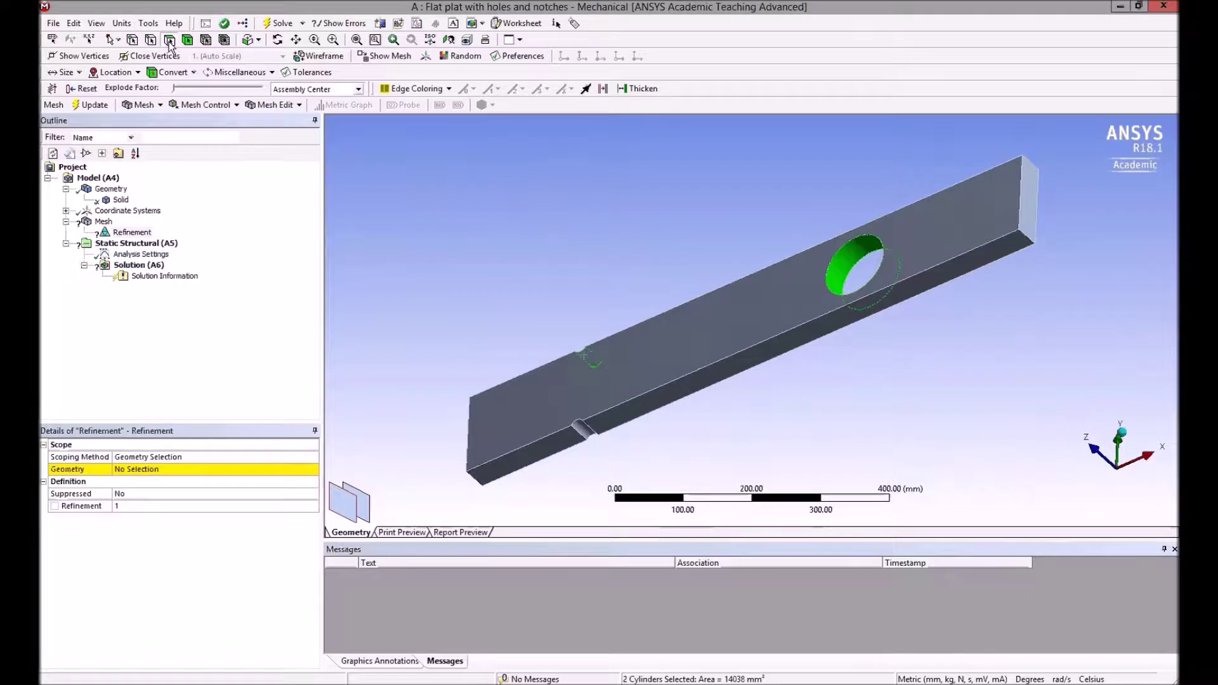
{"action": "left_click", "coordinate": [586, 435], "text": "ctrl"}
{"action": "left_click", "coordinate": [1126, 444]}
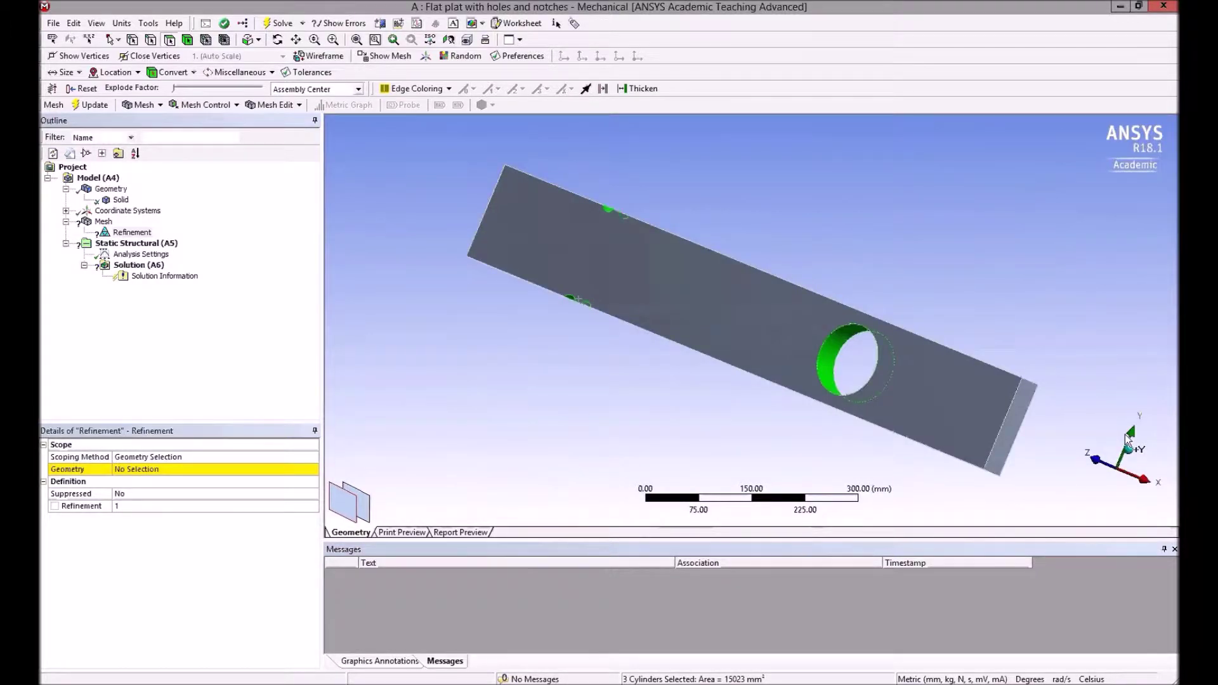
{"action": "left_click", "coordinate": [1094, 446]}
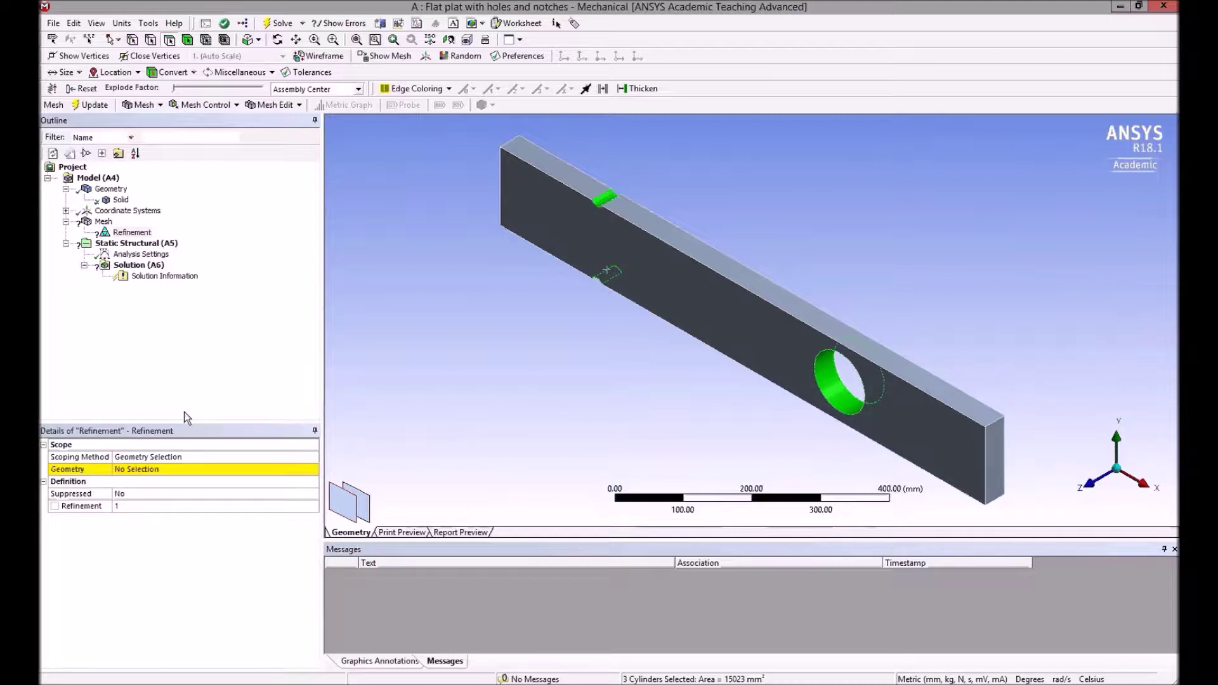
{"action": "left_click", "coordinate": [166, 470]}
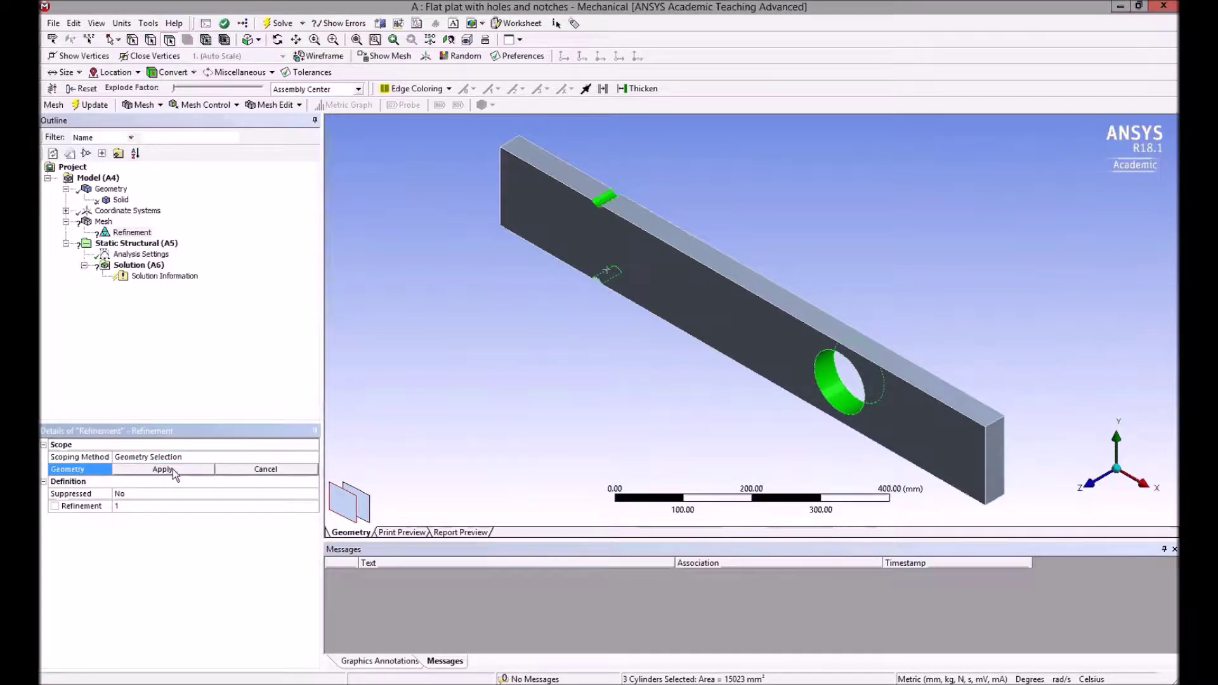
{"action": "left_click", "coordinate": [173, 471]}
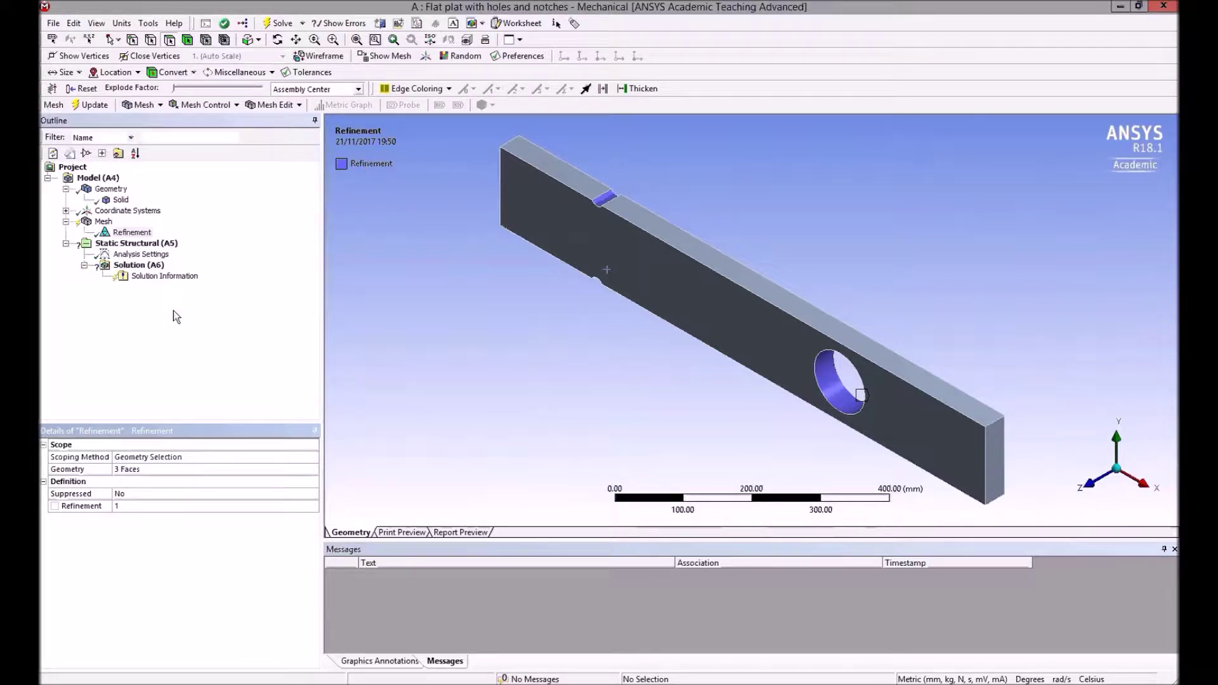
{"action": "left_click", "coordinate": [164, 494]}
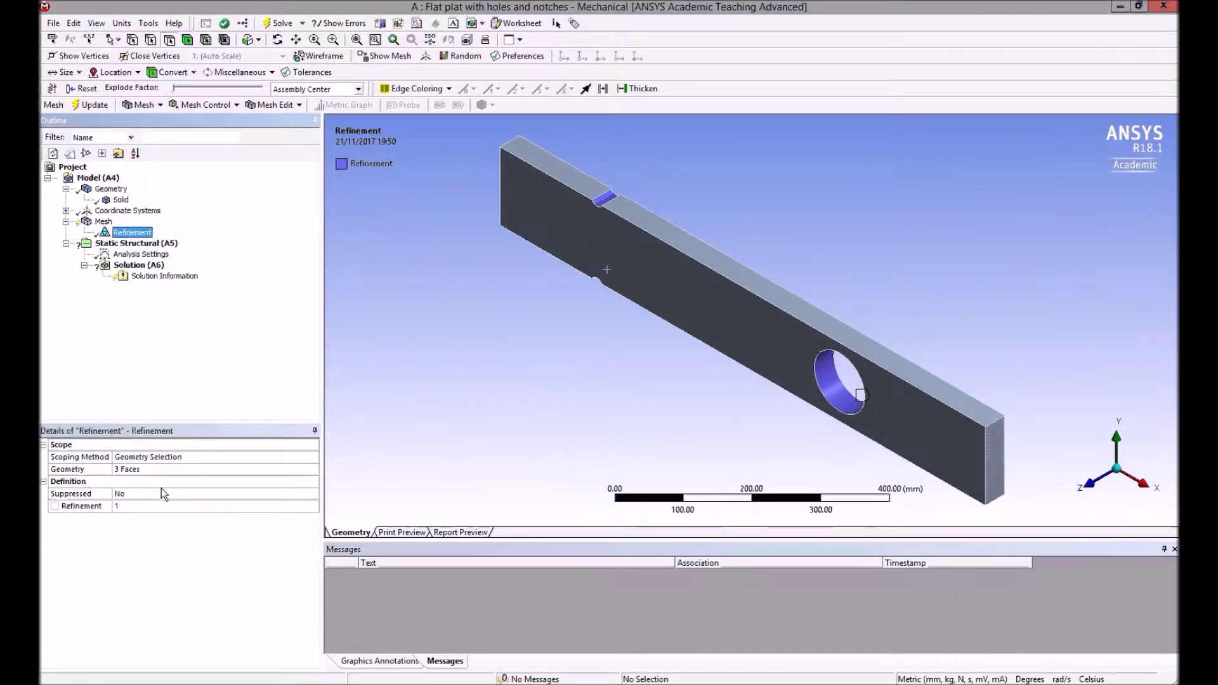
Raise the refinement level to 3 and regenerate the mesh
{"action": "left_click", "coordinate": [160, 506]}
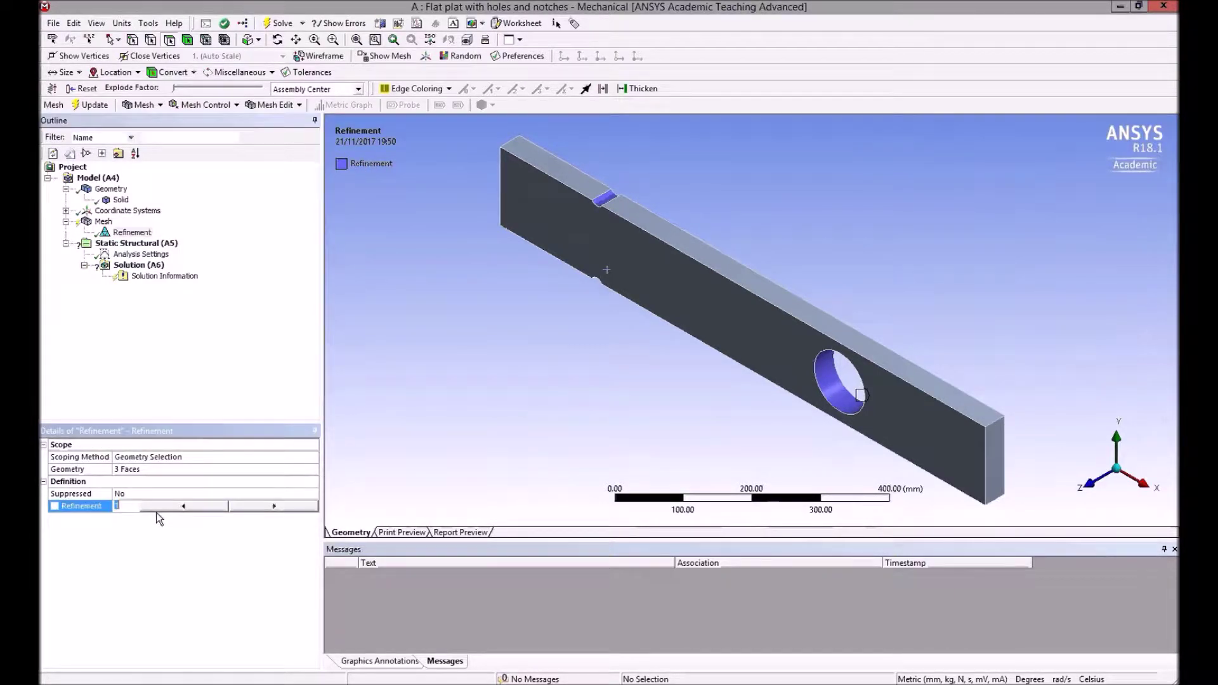
{"action": "double_click", "coordinate": [278, 509]}
{"action": "left_click", "coordinate": [161, 289]}
{"action": "left_click", "coordinate": [104, 221]}
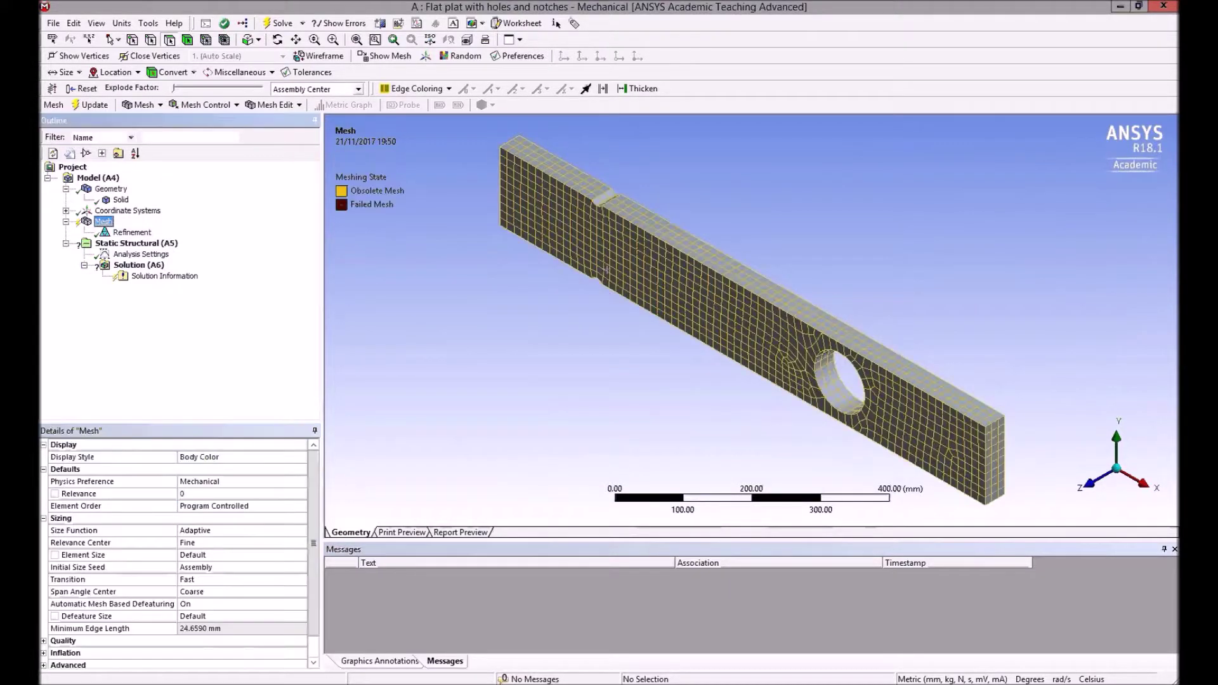
{"action": "right_click", "coordinate": [104, 221]}
{"action": "left_click", "coordinate": [153, 273]}
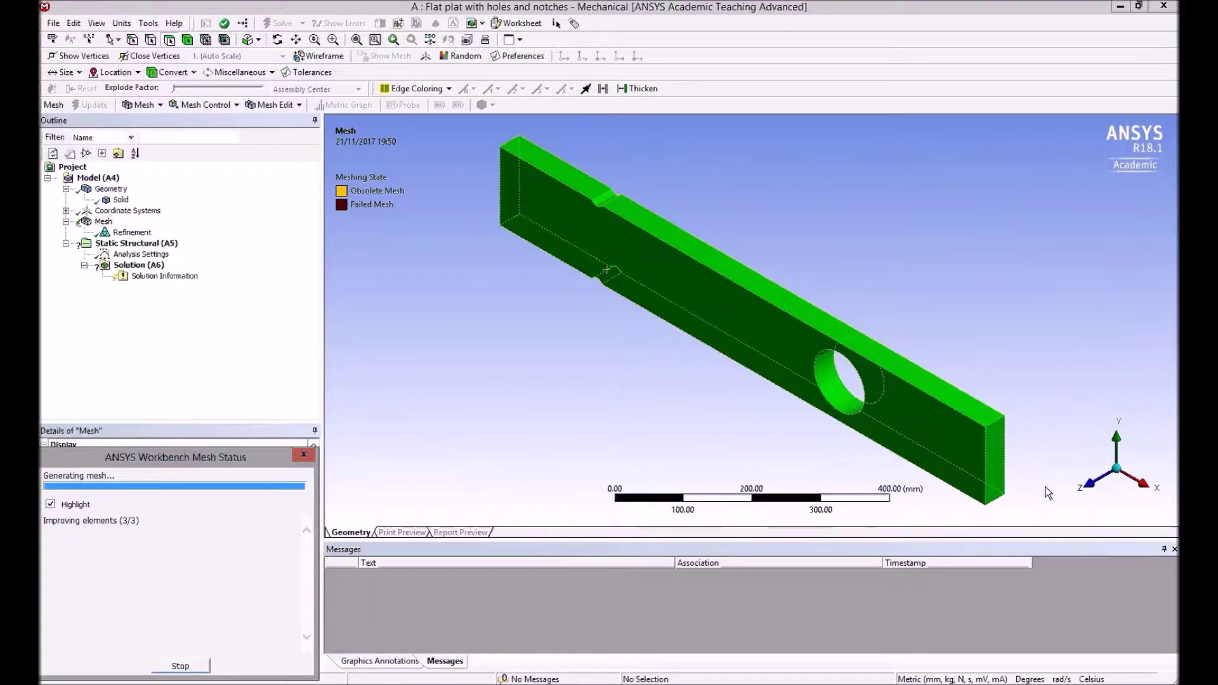
Inspect the refined mesh face-on, isometrically and zoomed around the hole, then fit the plate
{"action": "left_click", "coordinate": [1096, 490]}
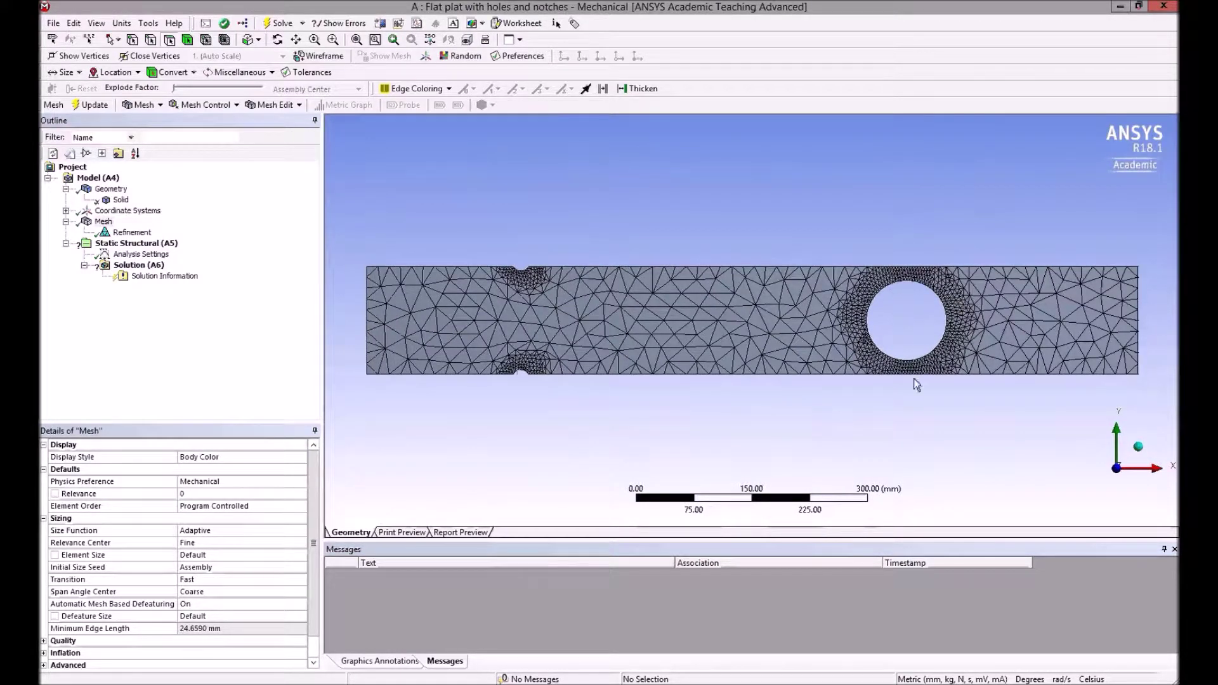
{"action": "left_click", "coordinate": [1137, 451]}
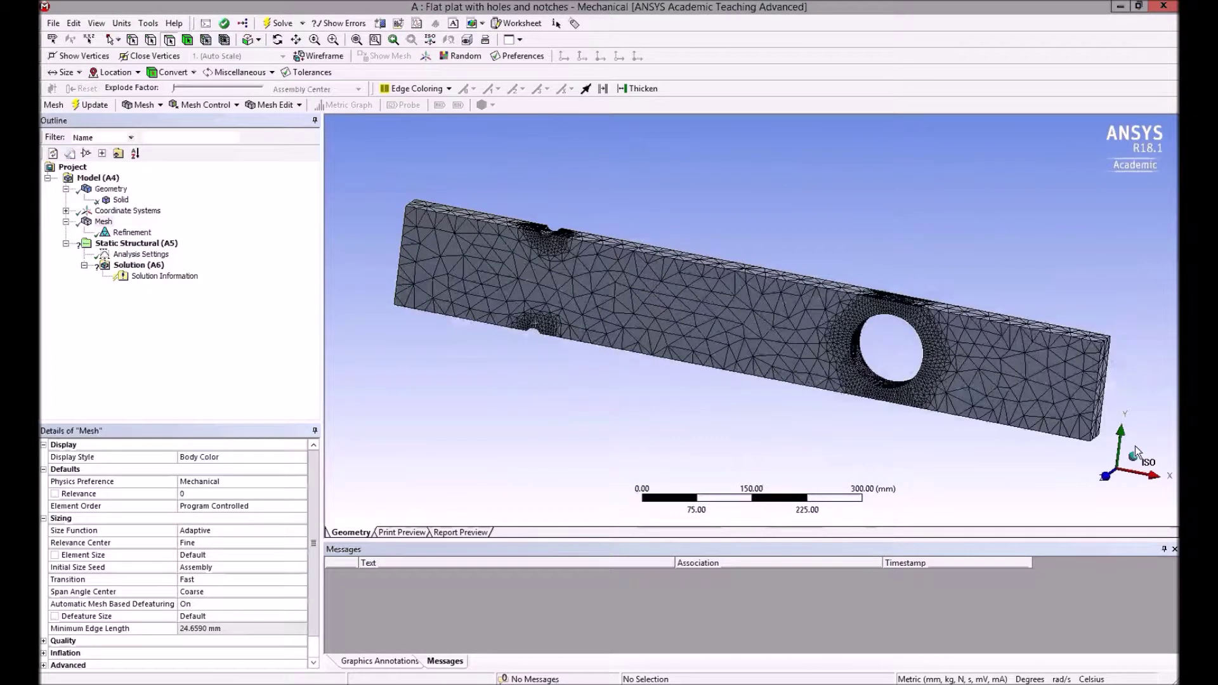
{"action": "left_click", "coordinate": [1135, 453]}
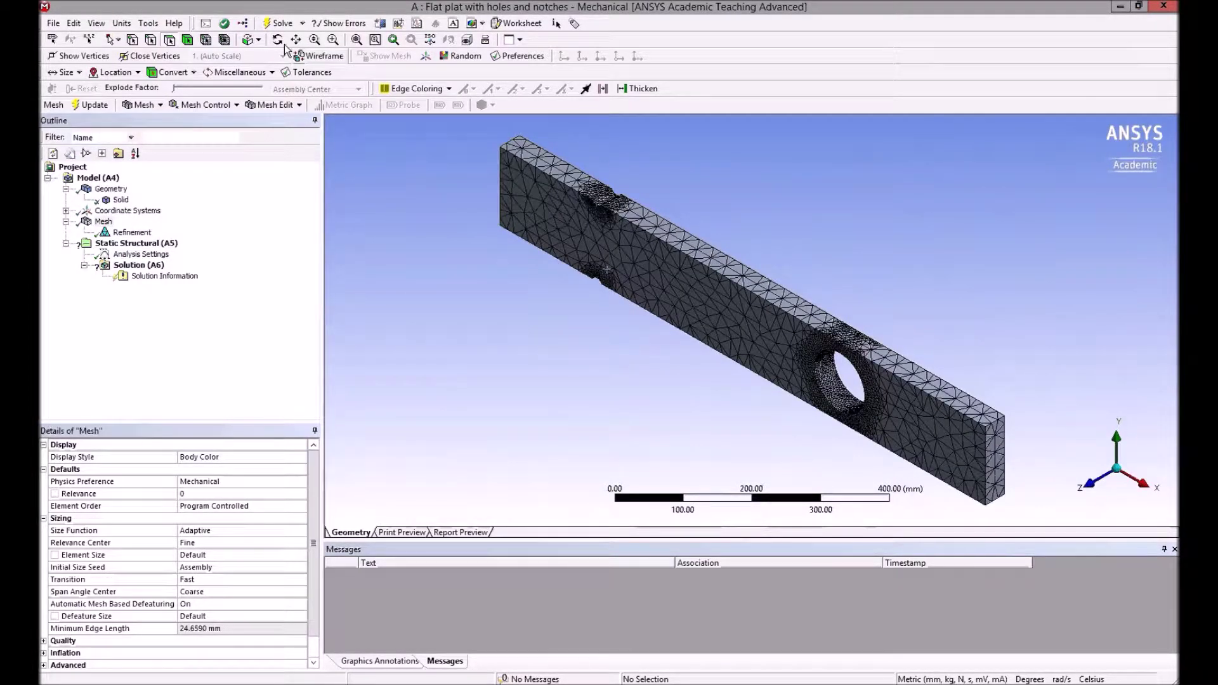
{"action": "left_click", "coordinate": [320, 40]}
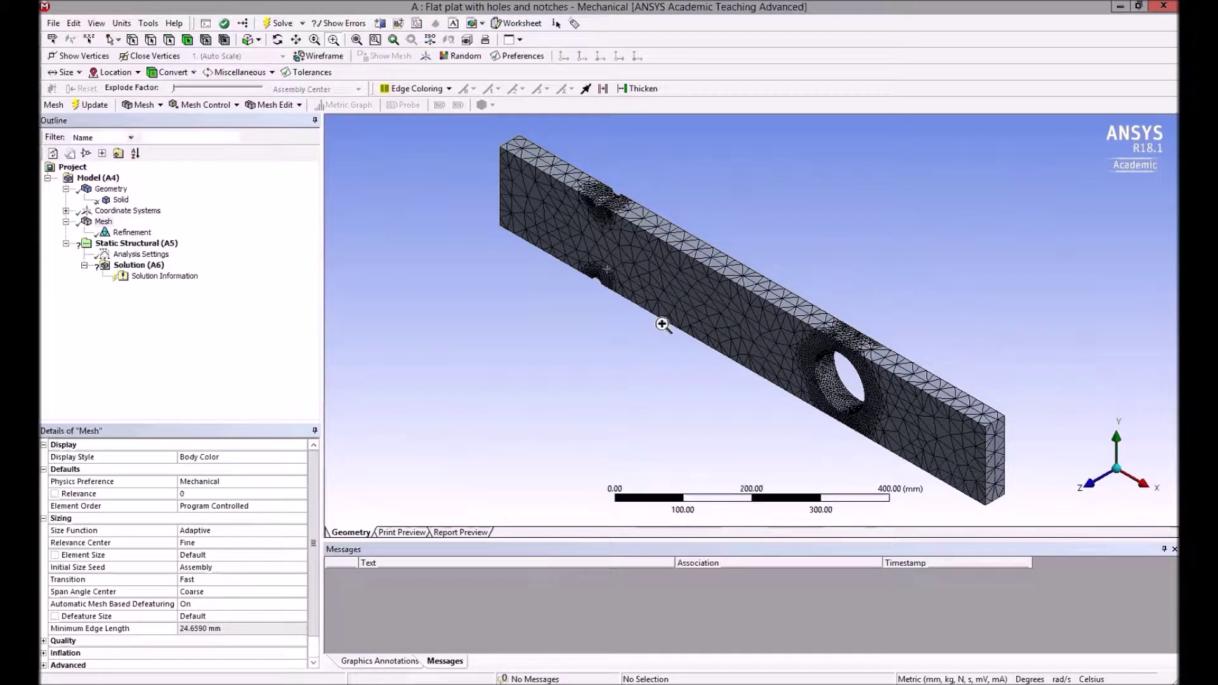
{"action": "left_click_drag", "start_coordinate": [774, 338], "coordinate": [901, 446]}
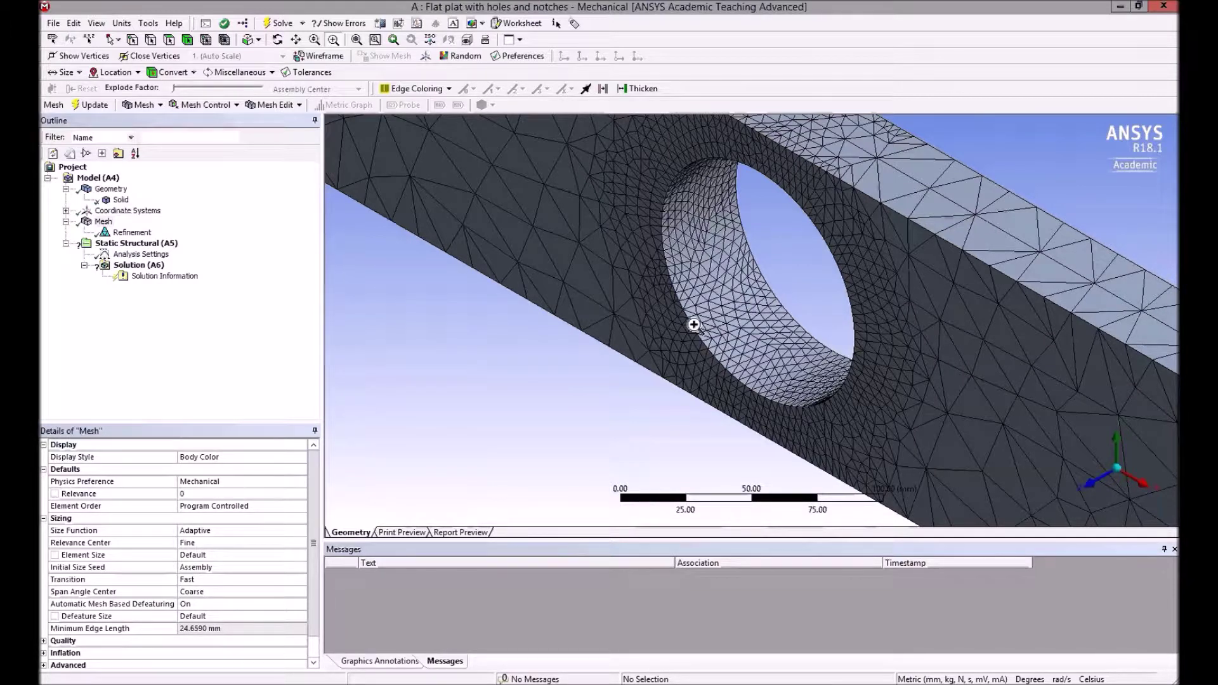
{"action": "left_click", "coordinate": [357, 40]}
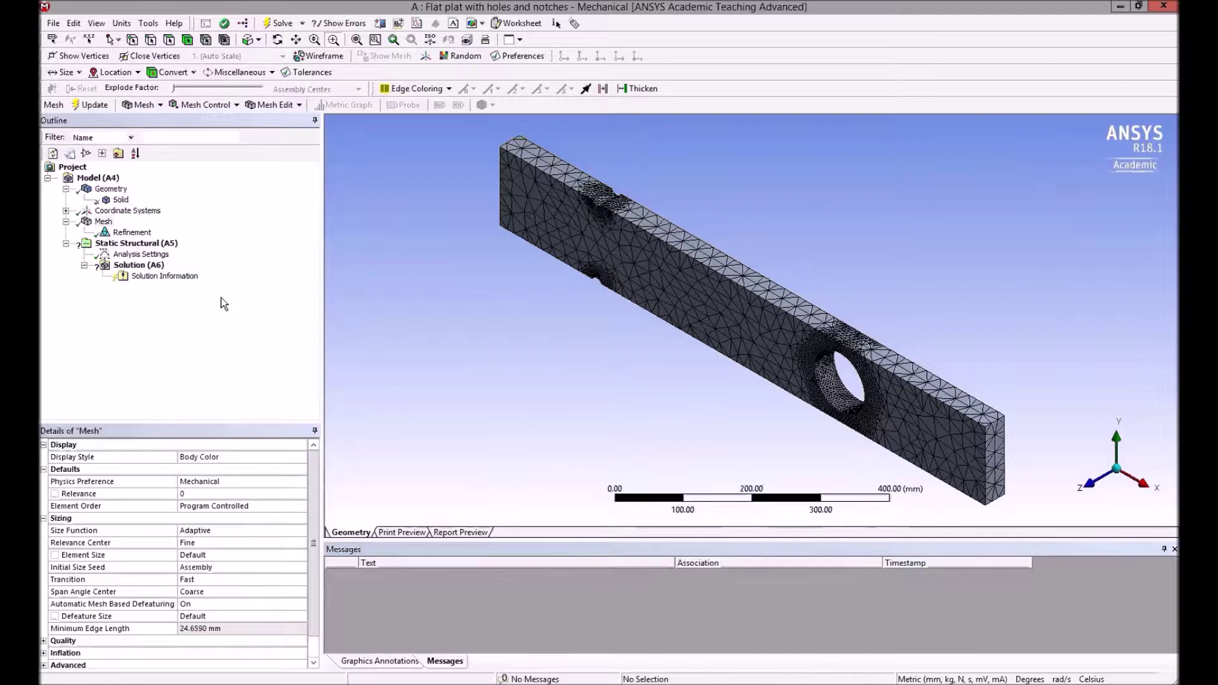
Select the Static Structural analysis and rotate the plate to expose its left end face
{"action": "left_click", "coordinate": [141, 244]}
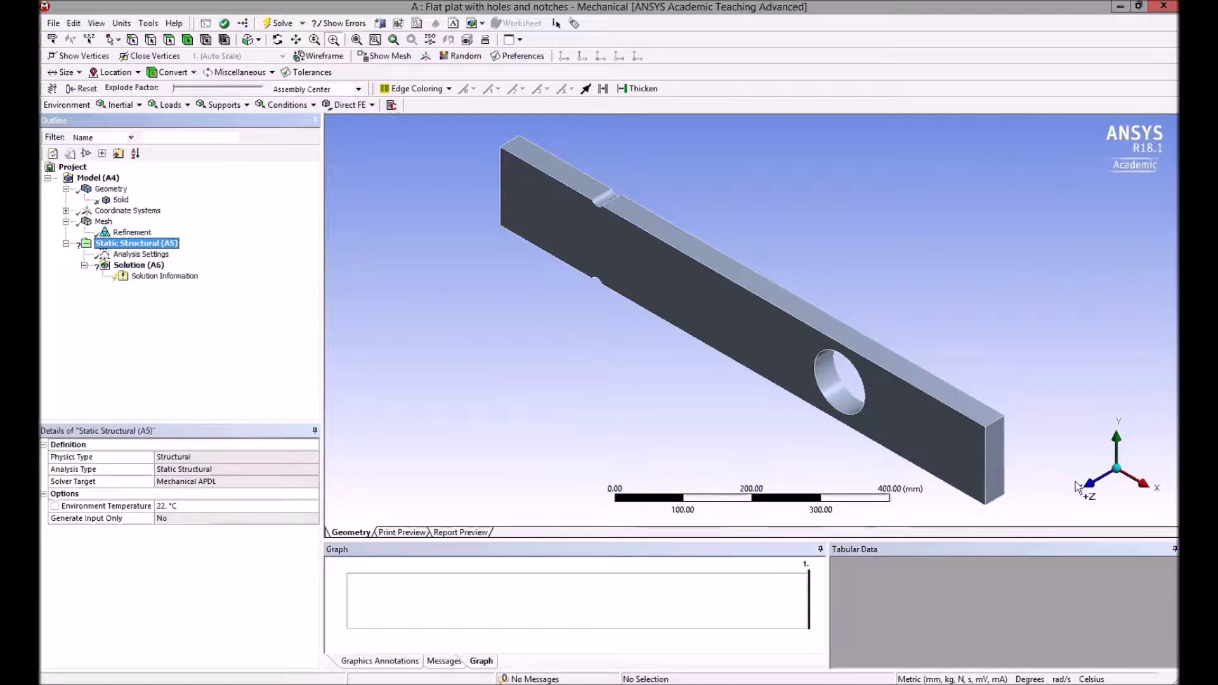
{"action": "left_click", "coordinate": [278, 41]}
{"action": "left_click_drag", "start_coordinate": [706, 388], "coordinate": [539, 324]}
{"action": "left_click_drag", "start_coordinate": [753, 321], "coordinate": [863, 330]}
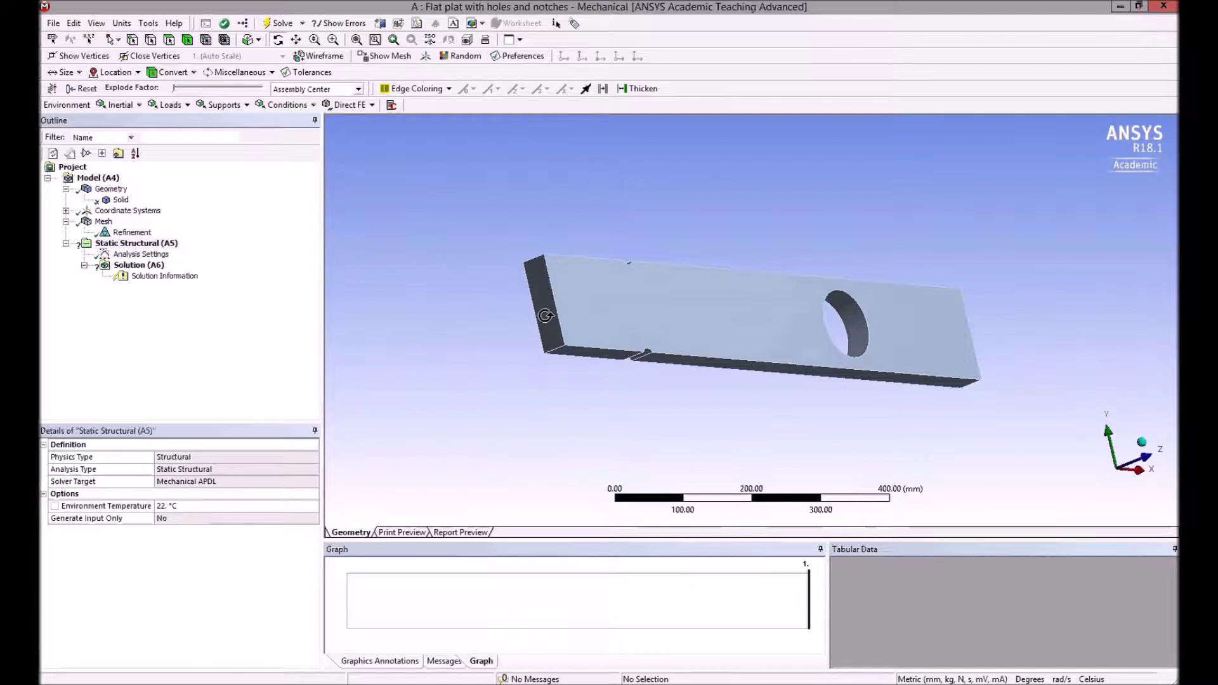
{"action": "left_click", "coordinate": [246, 106]}
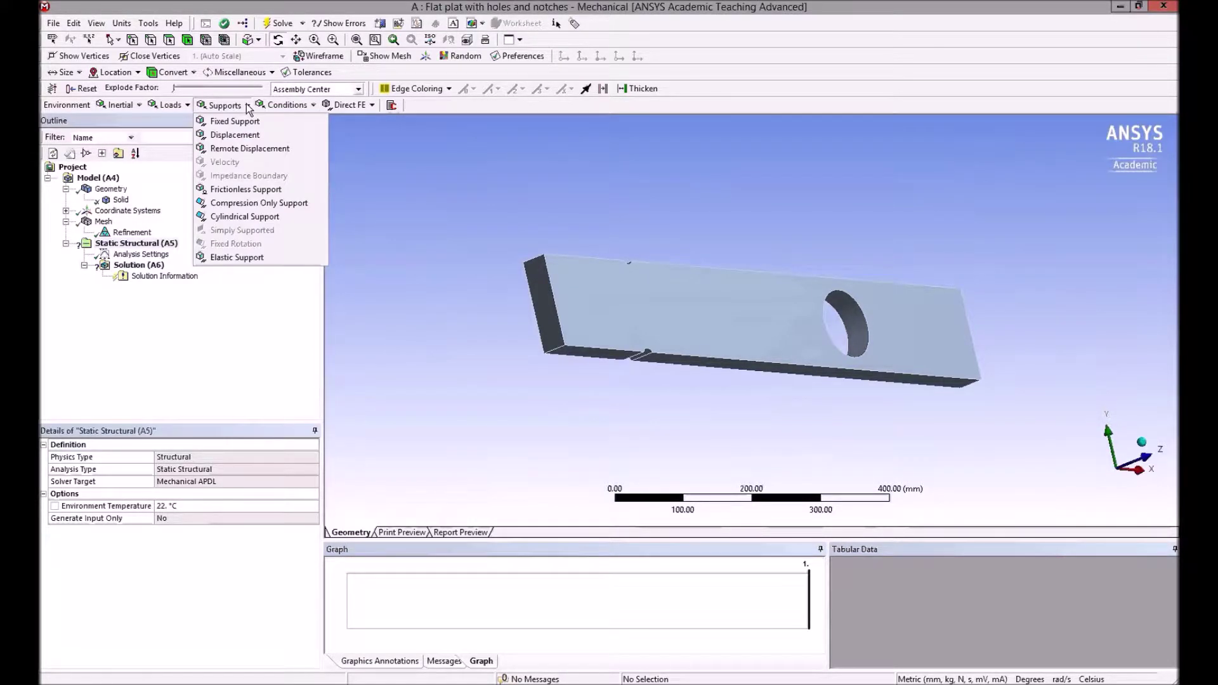
Add a Fixed Support on the plate's left end face and return to isometric view
{"action": "left_click", "coordinate": [251, 122]}
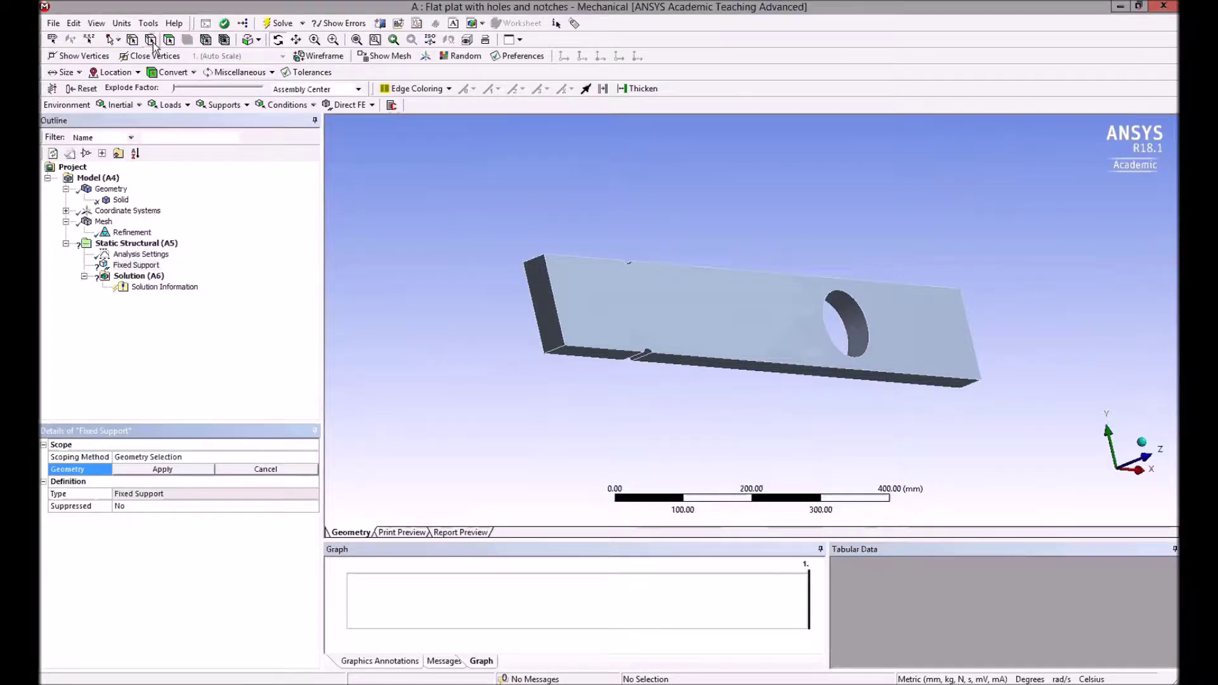
{"action": "left_click", "coordinate": [551, 317]}
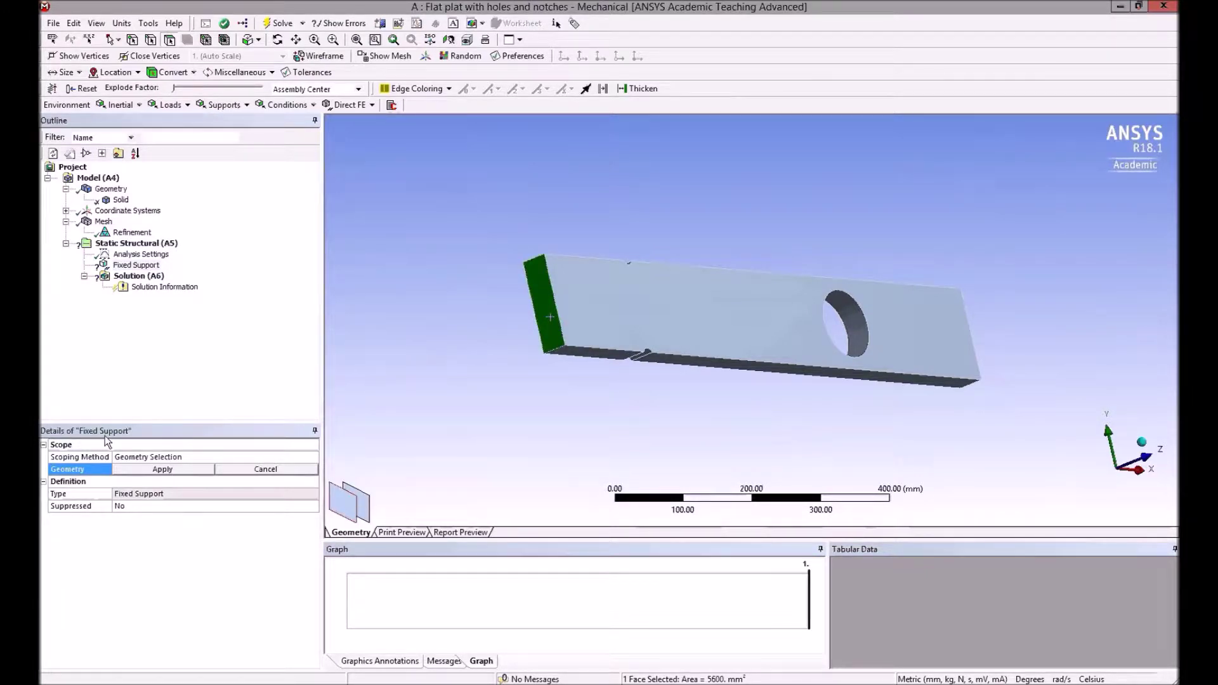
{"action": "left_click", "coordinate": [188, 472]}
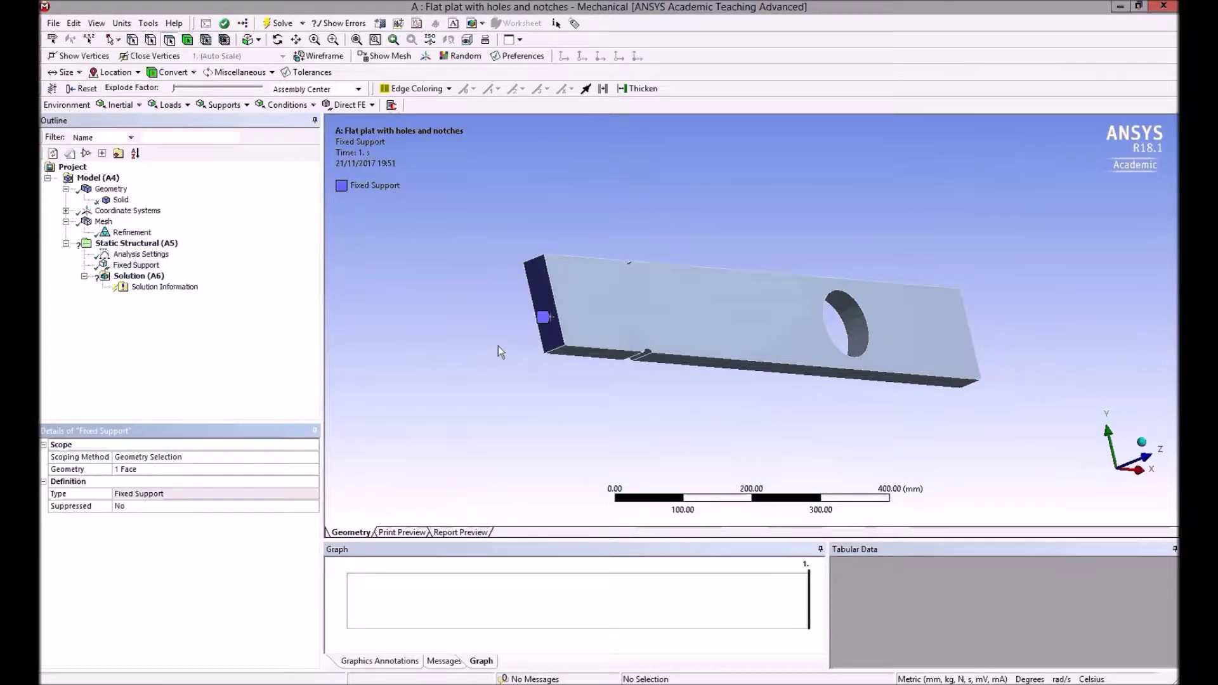
{"action": "left_click", "coordinate": [1146, 443]}
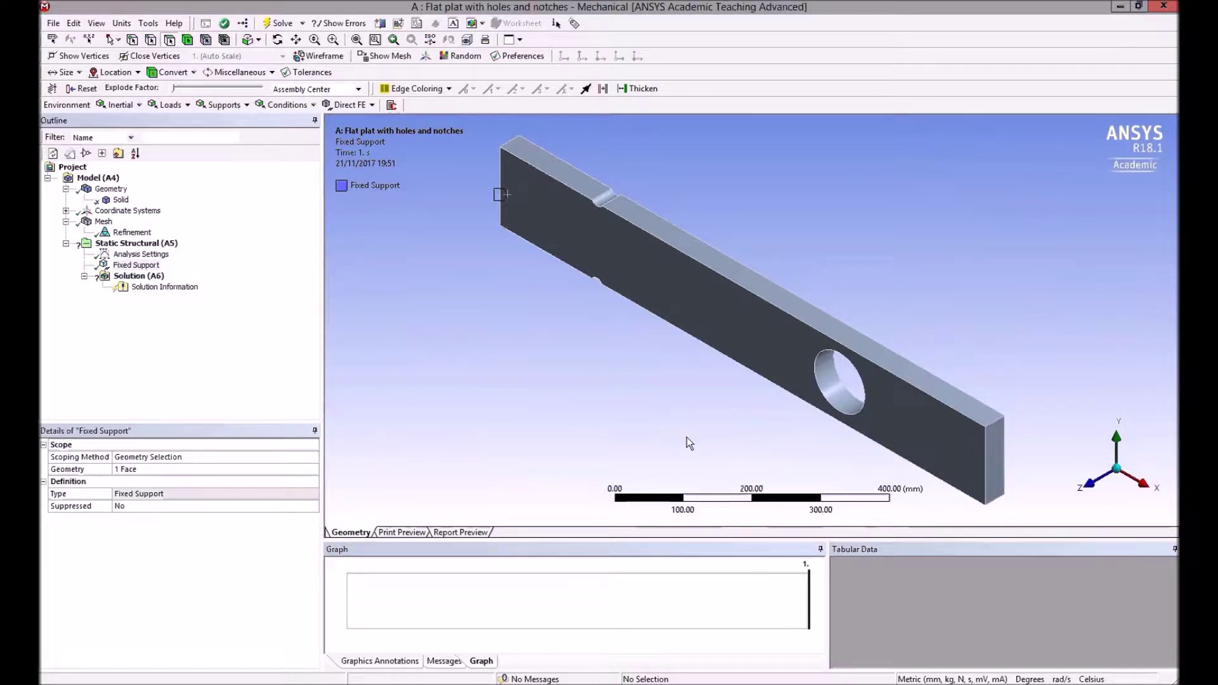
{"action": "left_click", "coordinate": [136, 243]}
Insert a Force load applied to the plate's right end face
{"action": "right_click", "coordinate": [152, 247]}
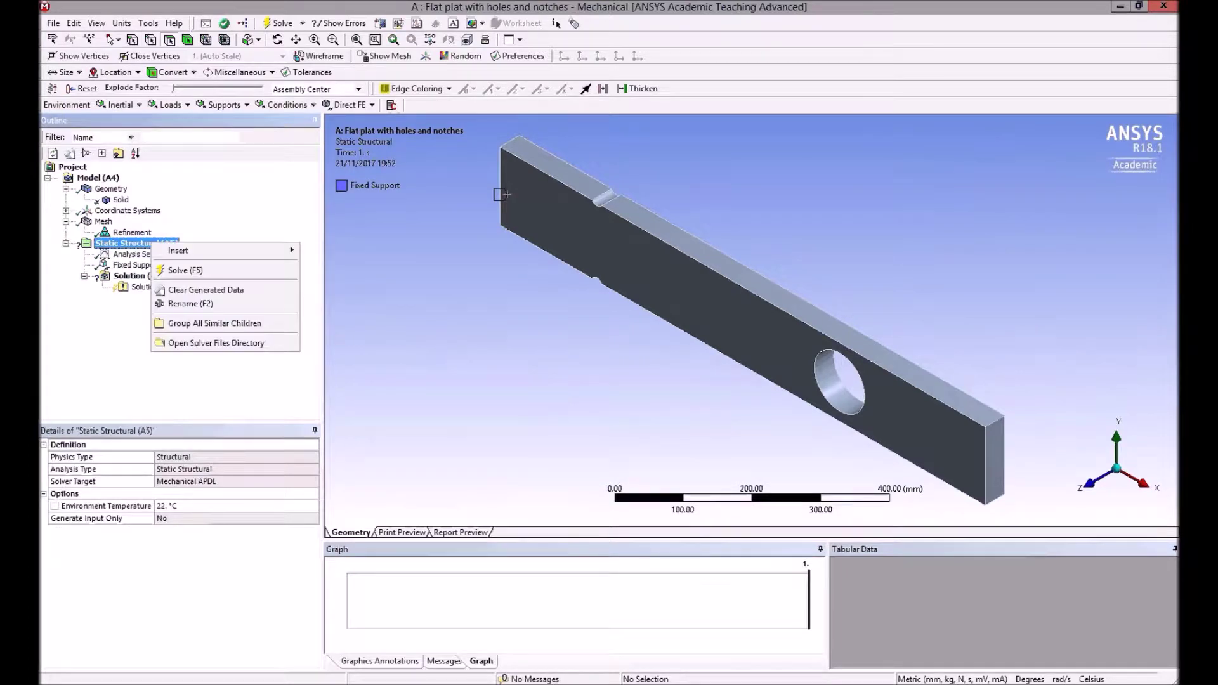
{"action": "mouse_move", "coordinate": [203, 251]}
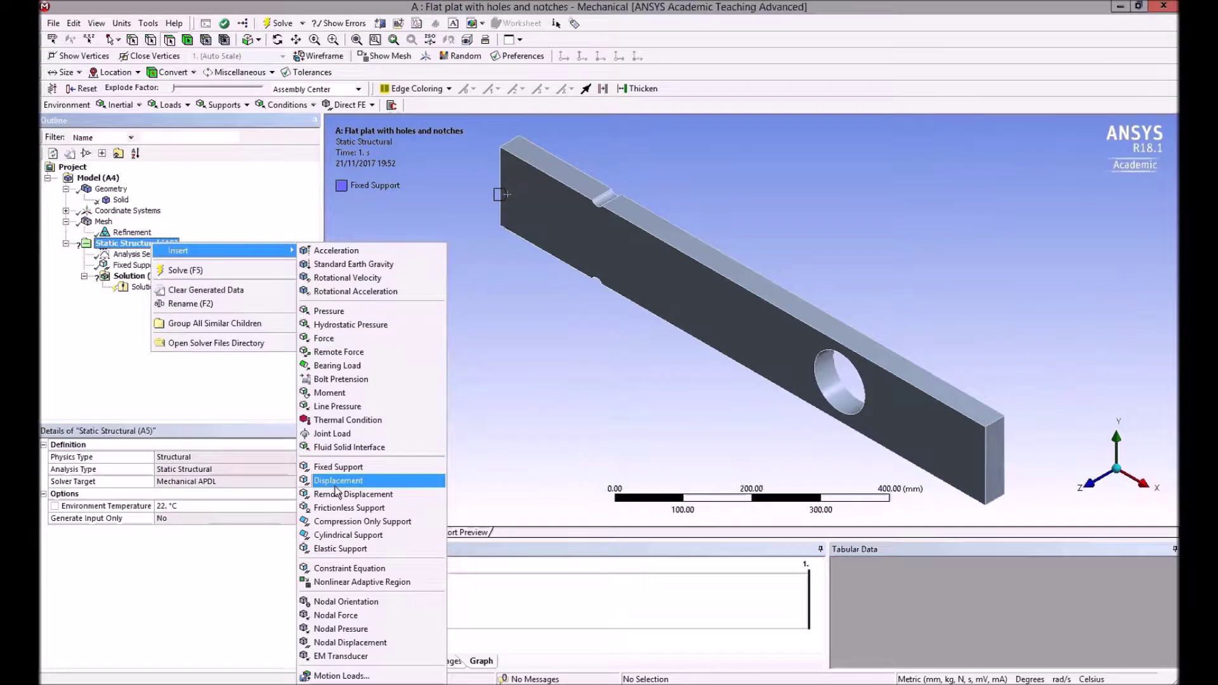
{"action": "left_click", "coordinate": [494, 353]}
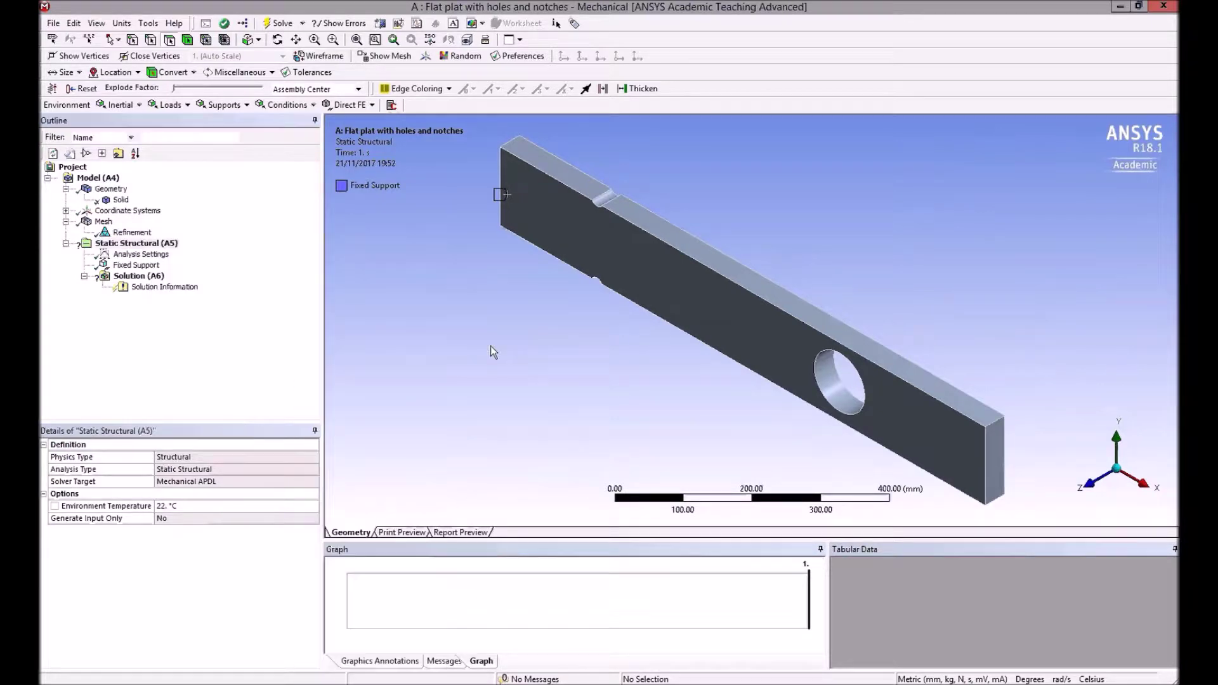
{"action": "left_click", "coordinate": [188, 106]}
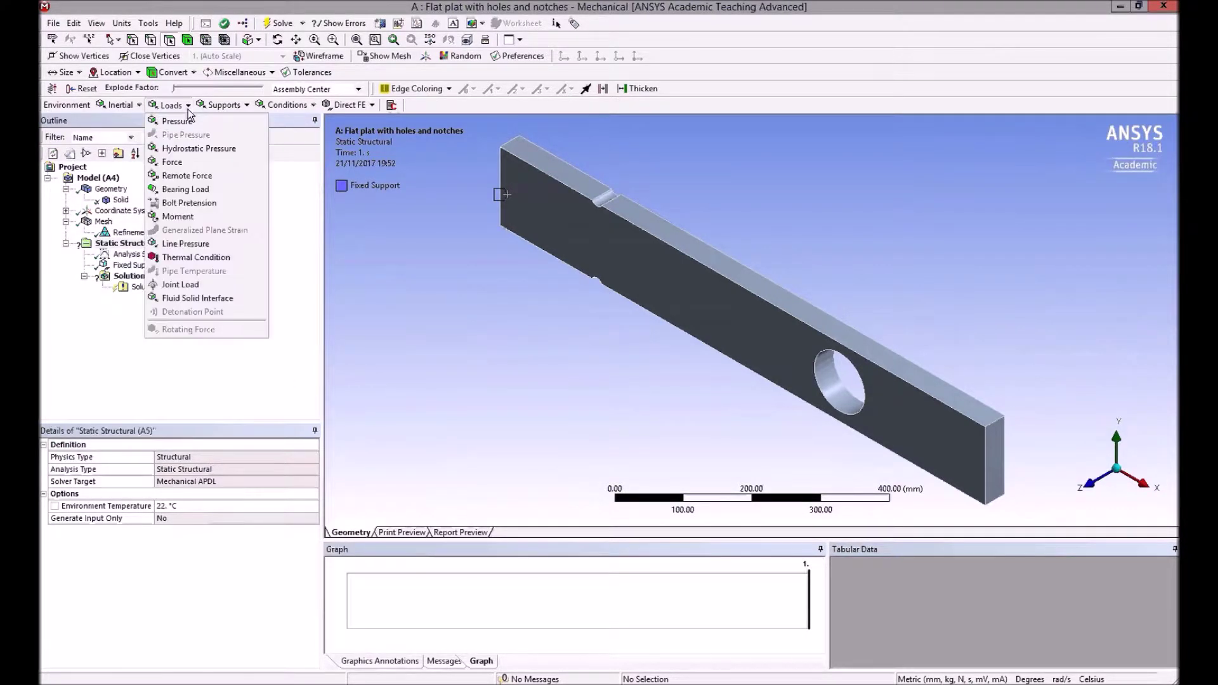
{"action": "left_click", "coordinate": [180, 163]}
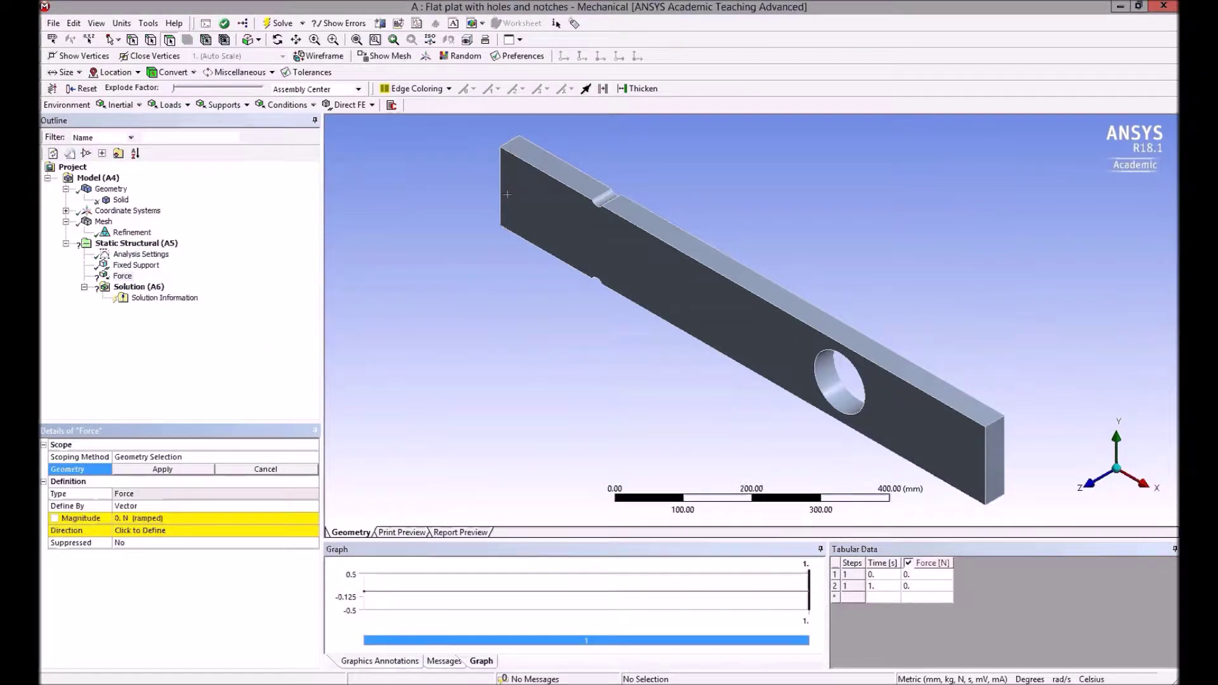
{"action": "left_click", "coordinate": [995, 464]}
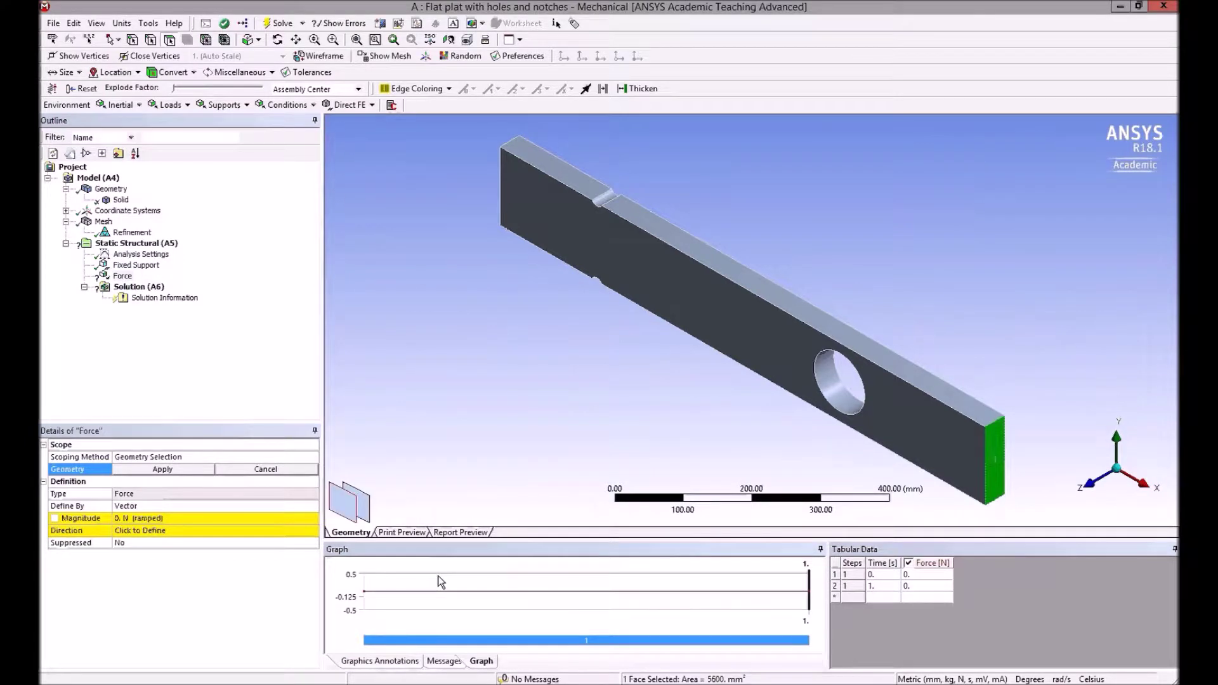
{"action": "left_click", "coordinate": [180, 469]}
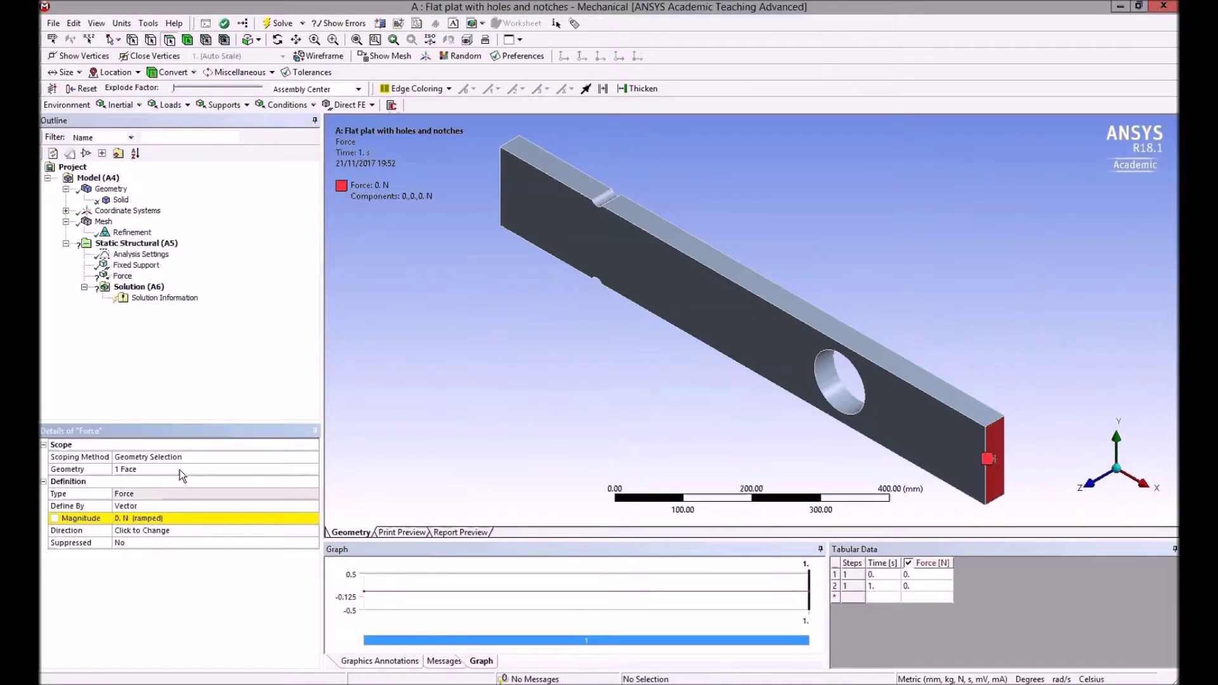
Set the force magnitude to 560000 N
{"action": "left_click", "coordinate": [171, 516]}
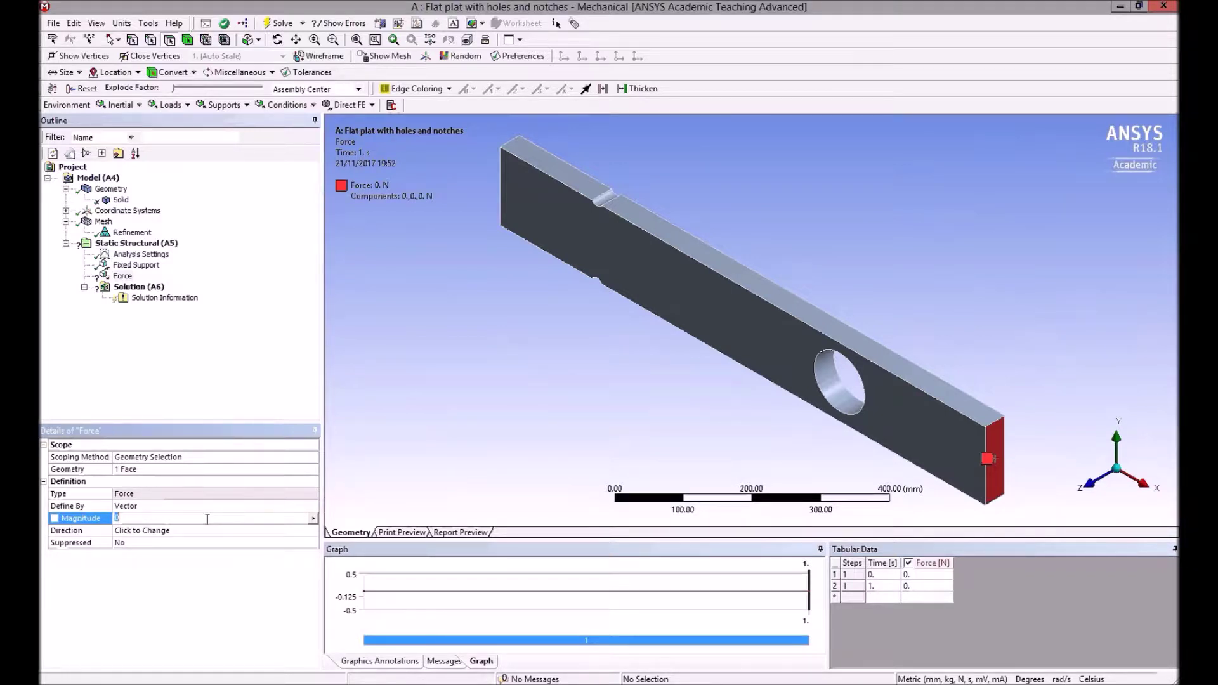
{"action": "type", "text": "560000"}
{"action": "key", "text": "Return"}
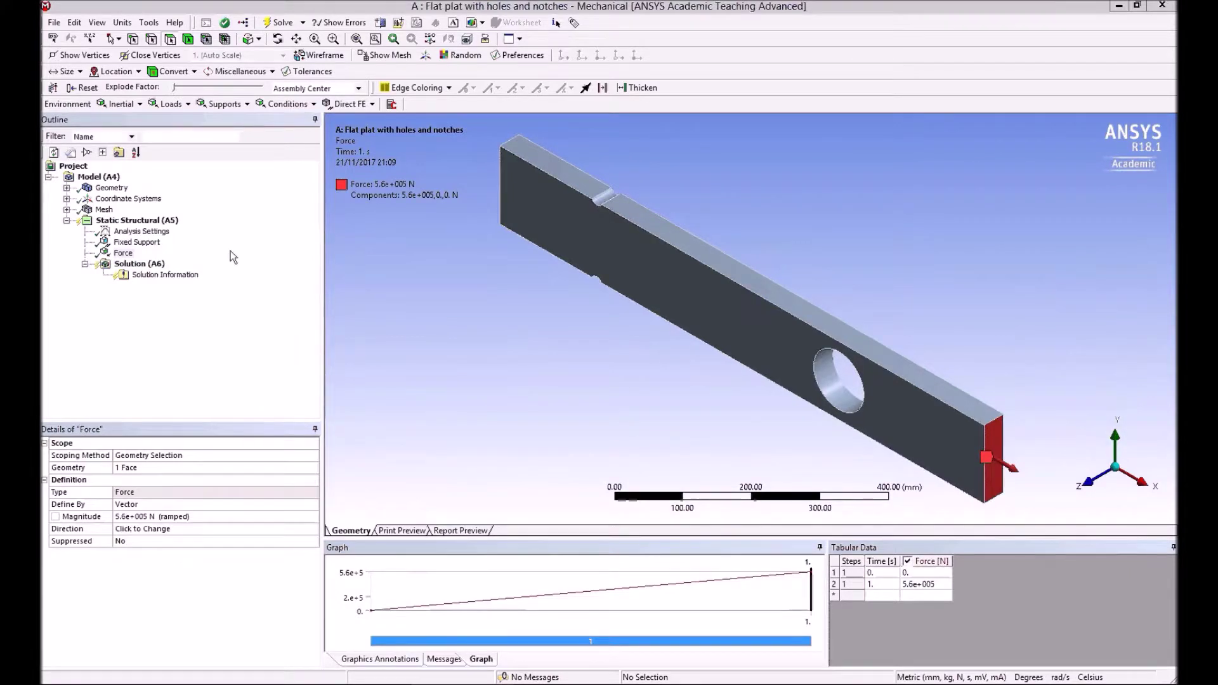
Add a Moment load on the plate's right end face
{"action": "left_click", "coordinate": [191, 104]}
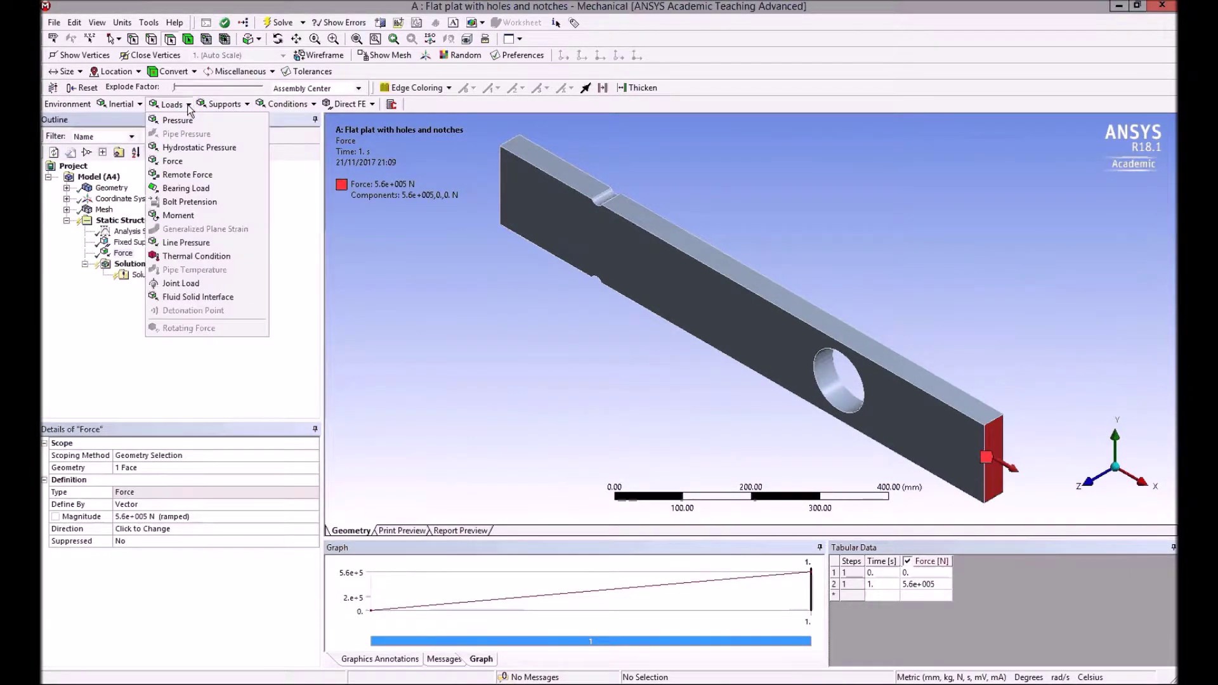
{"action": "left_click", "coordinate": [189, 217]}
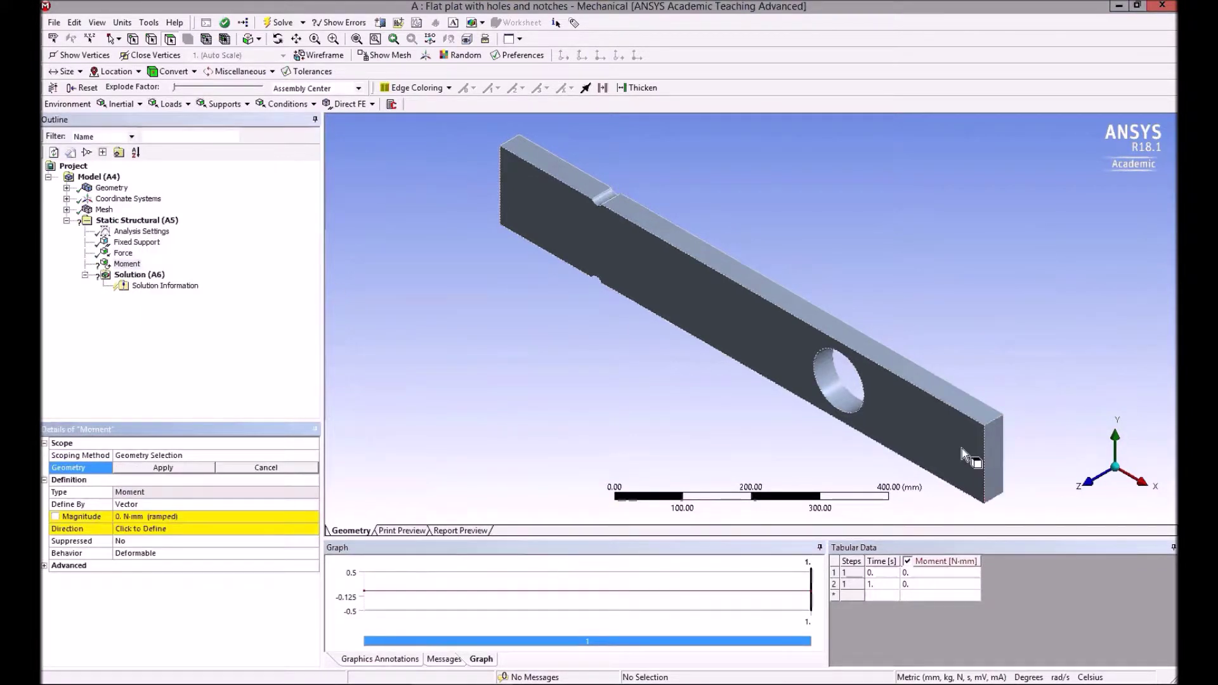
{"action": "left_click", "coordinate": [994, 459]}
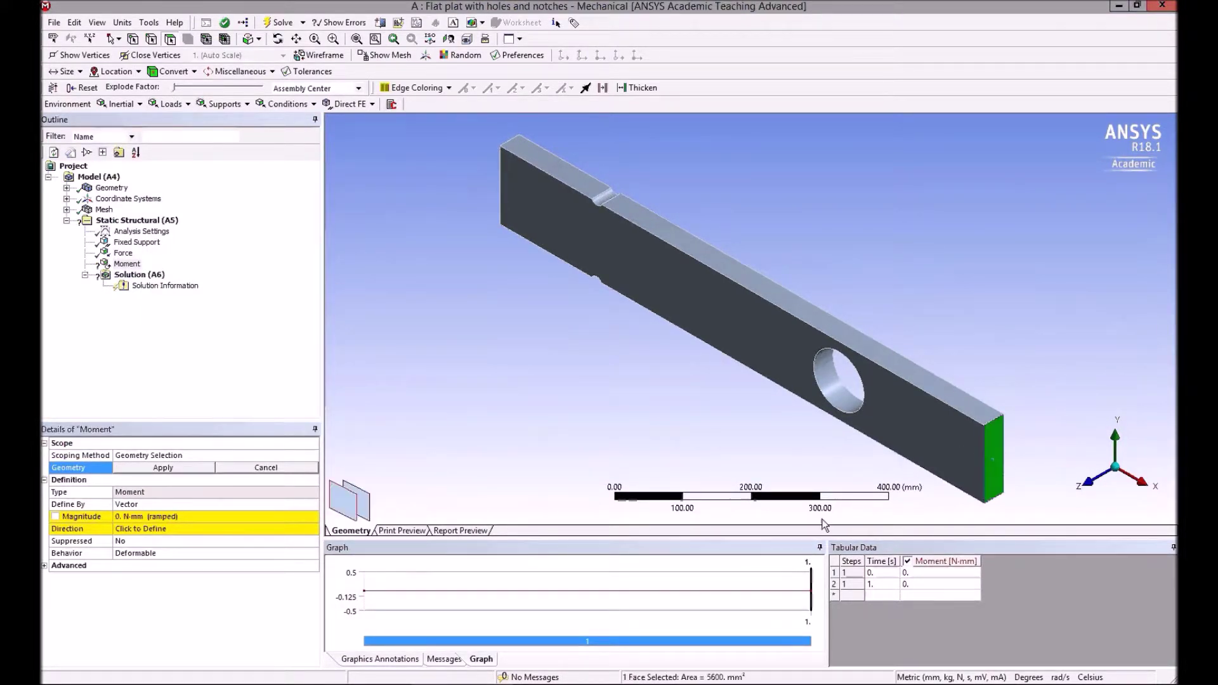
{"action": "left_click", "coordinate": [195, 470]}
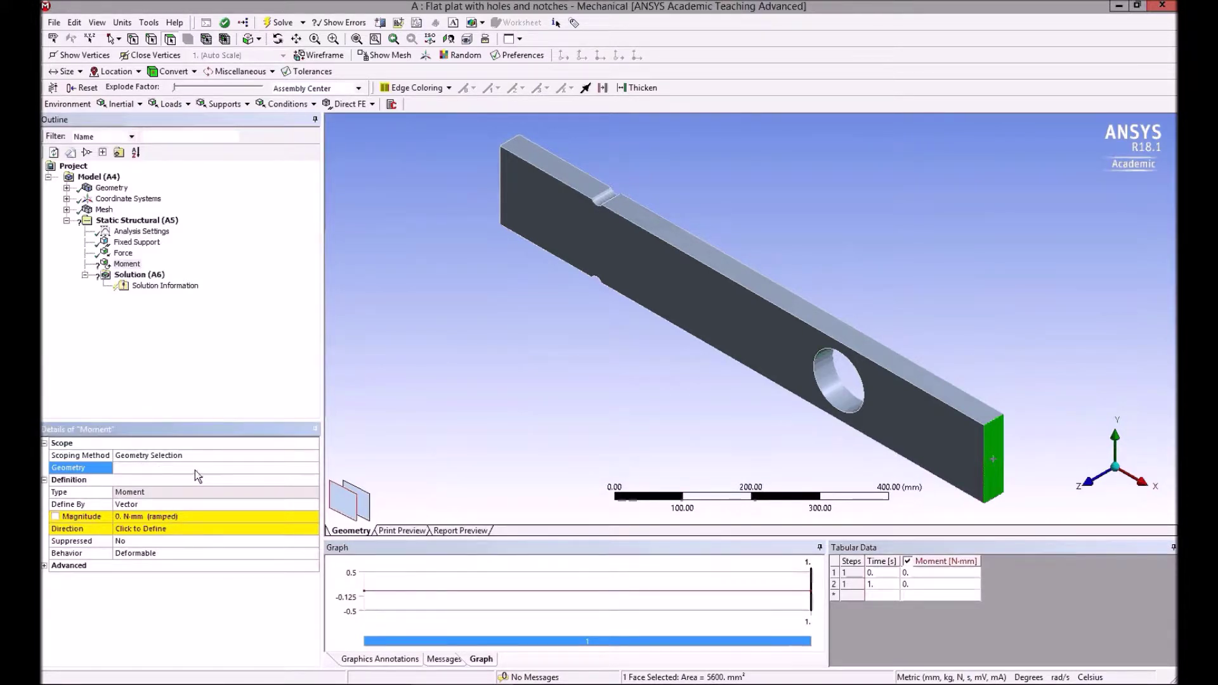
Define the moment by components with a Z component of 15e6 N·mm
{"action": "left_click", "coordinate": [192, 505]}
{"action": "left_click", "coordinate": [313, 505]}
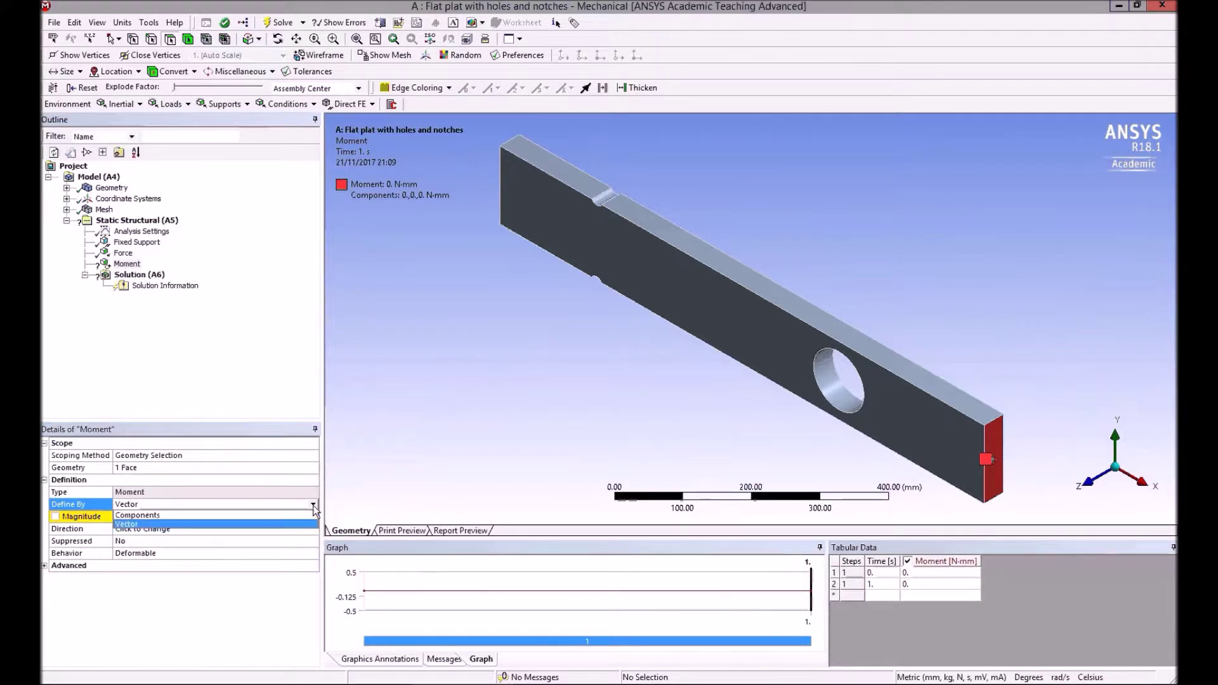
{"action": "left_click", "coordinate": [181, 516]}
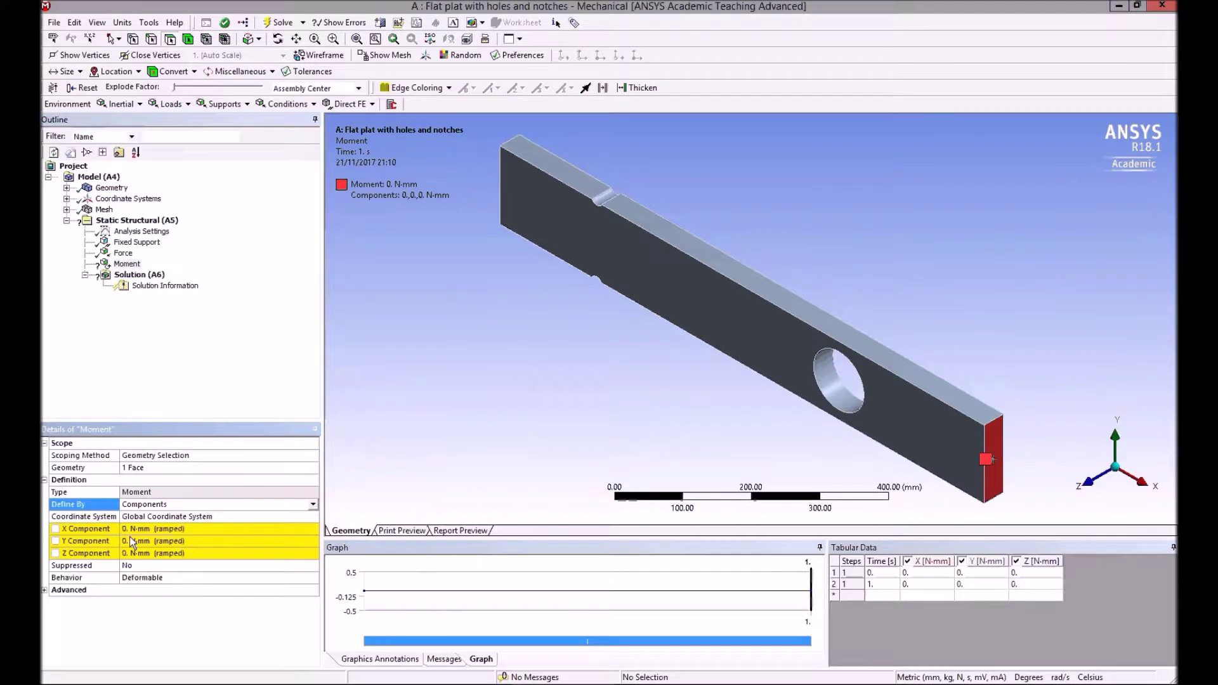
{"action": "left_click", "coordinate": [193, 553]}
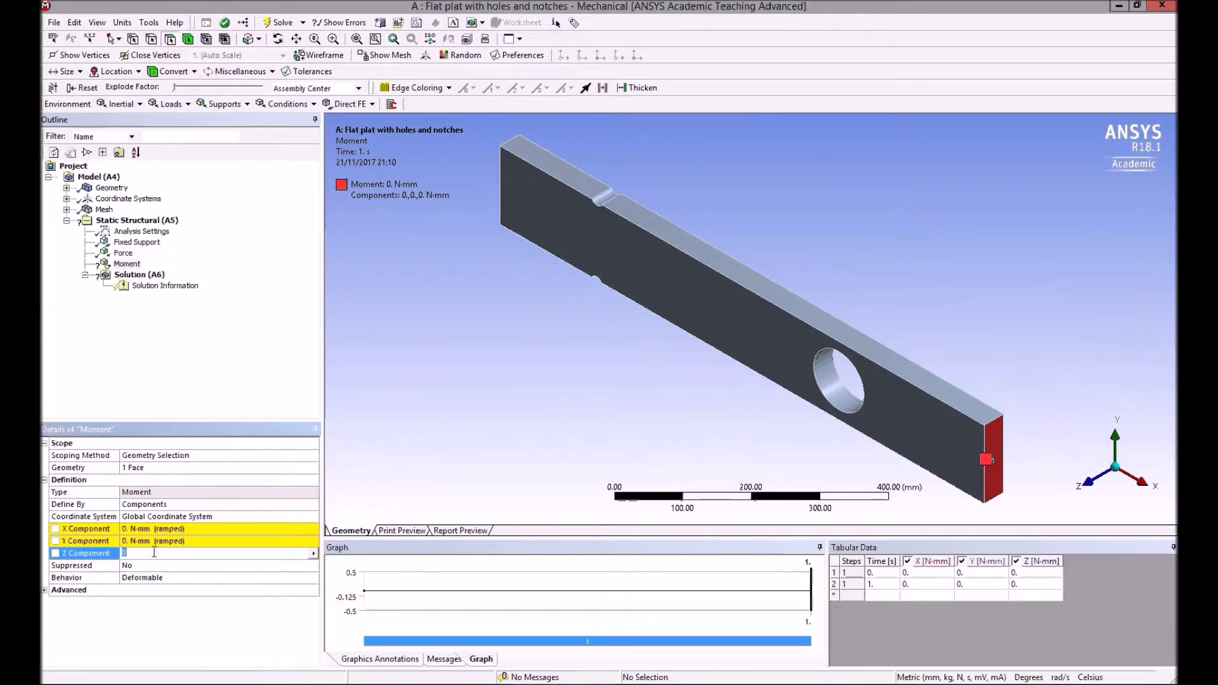
{"action": "type", "text": "0"}
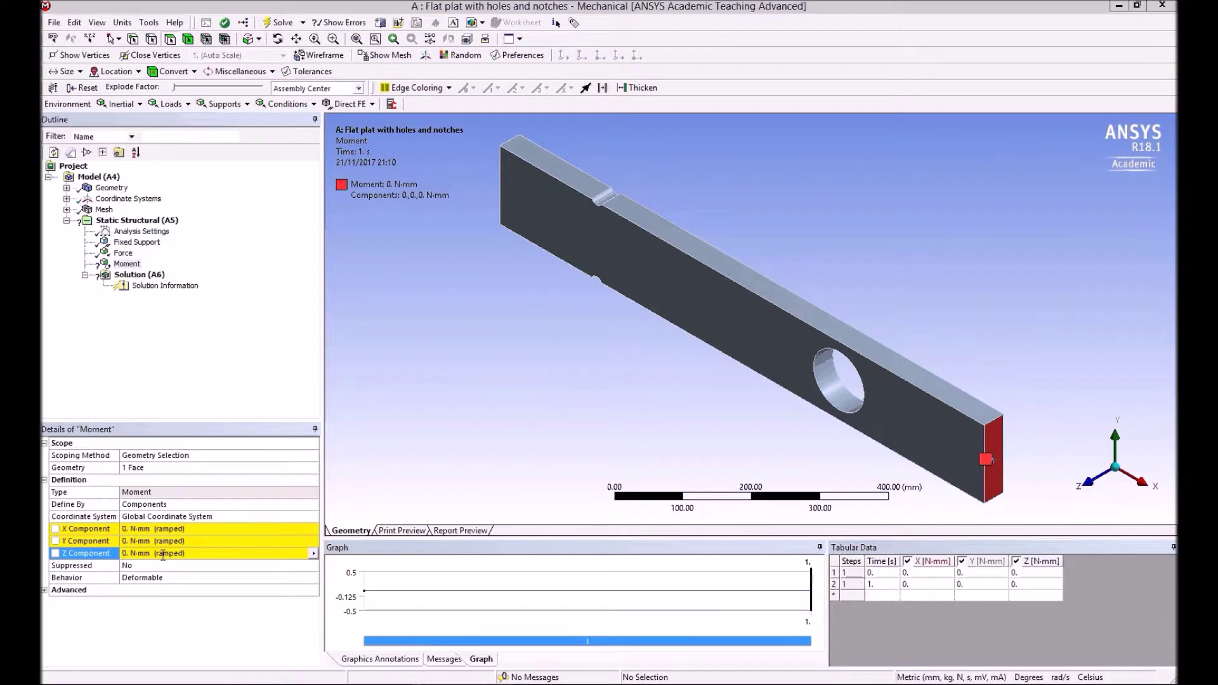
{"action": "type", "text": "15"}
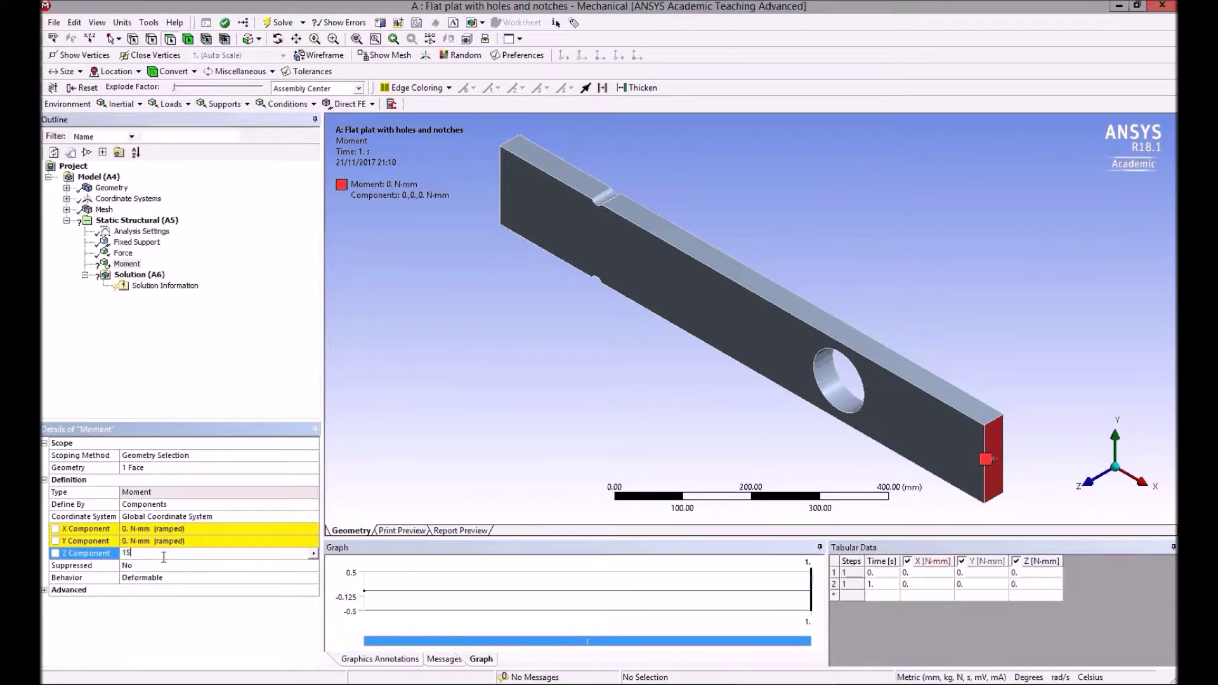
{"action": "type", "text": "e6"}
{"action": "key", "text": "Return"}
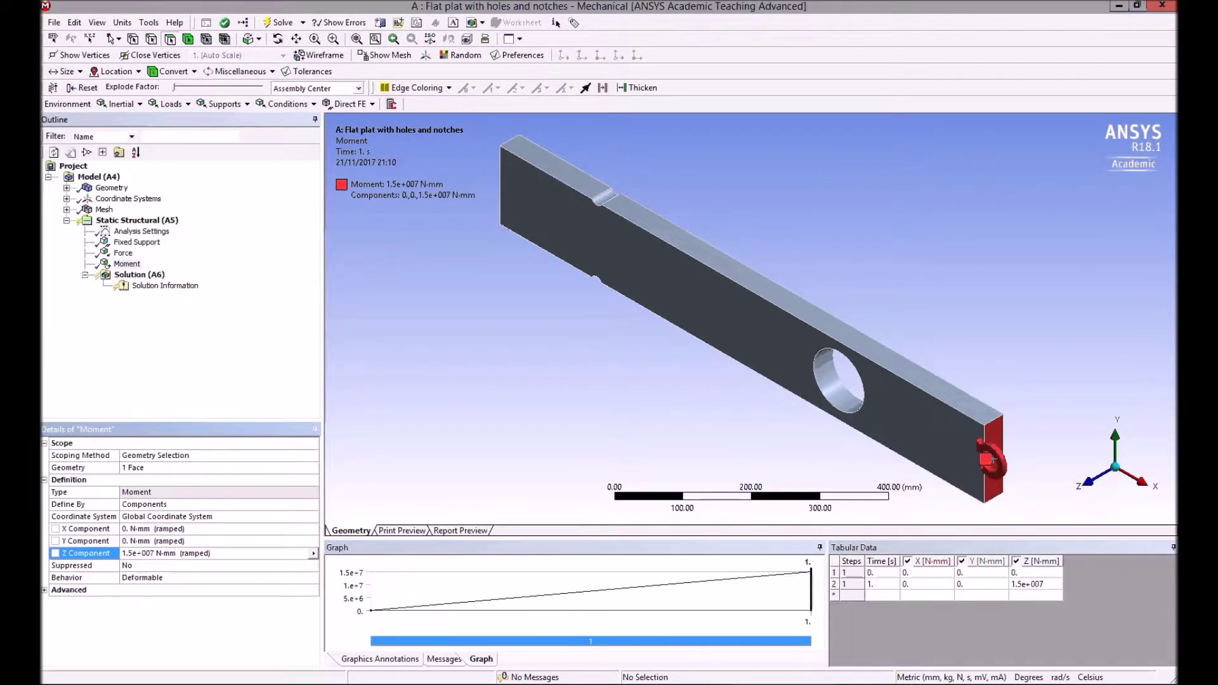
{"action": "left_click", "coordinate": [1088, 484]}
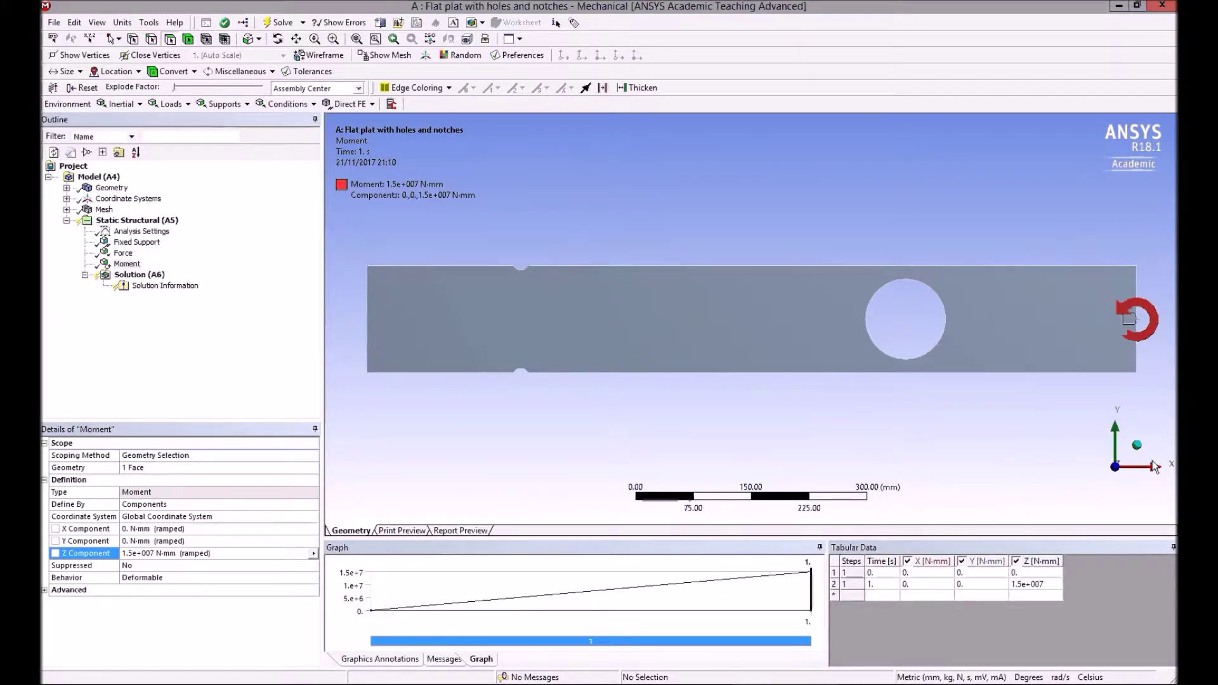
{"action": "left_click", "coordinate": [124, 253]}
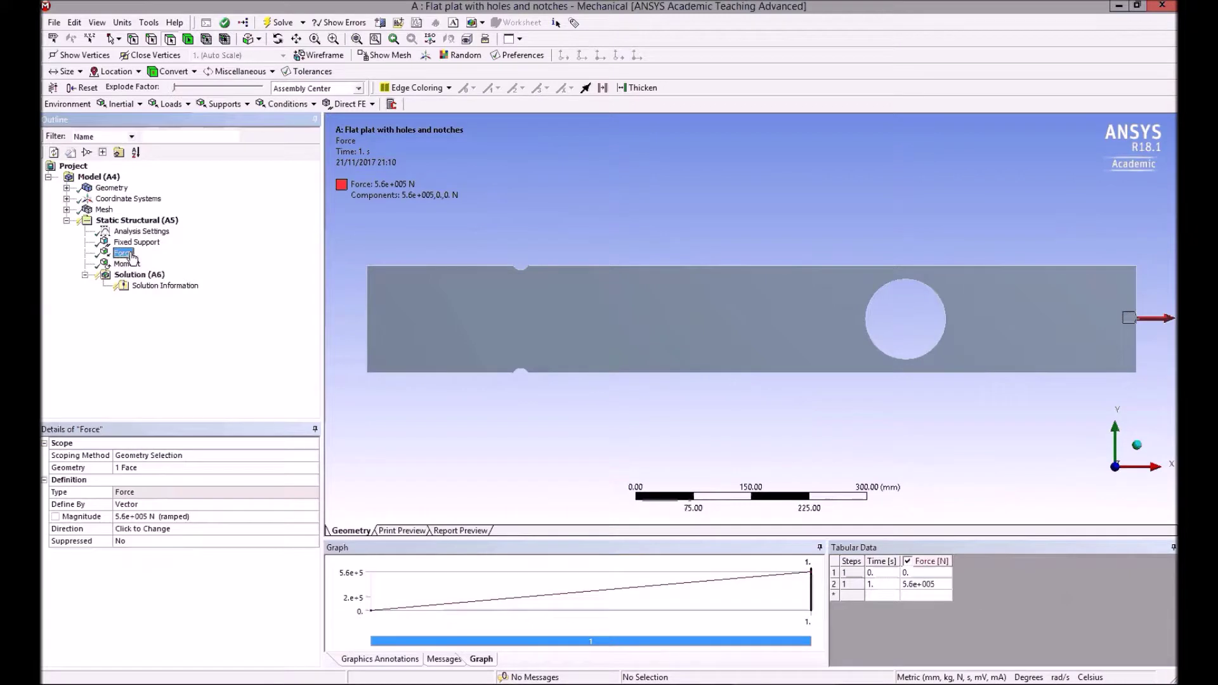
{"action": "left_click", "coordinate": [127, 264]}
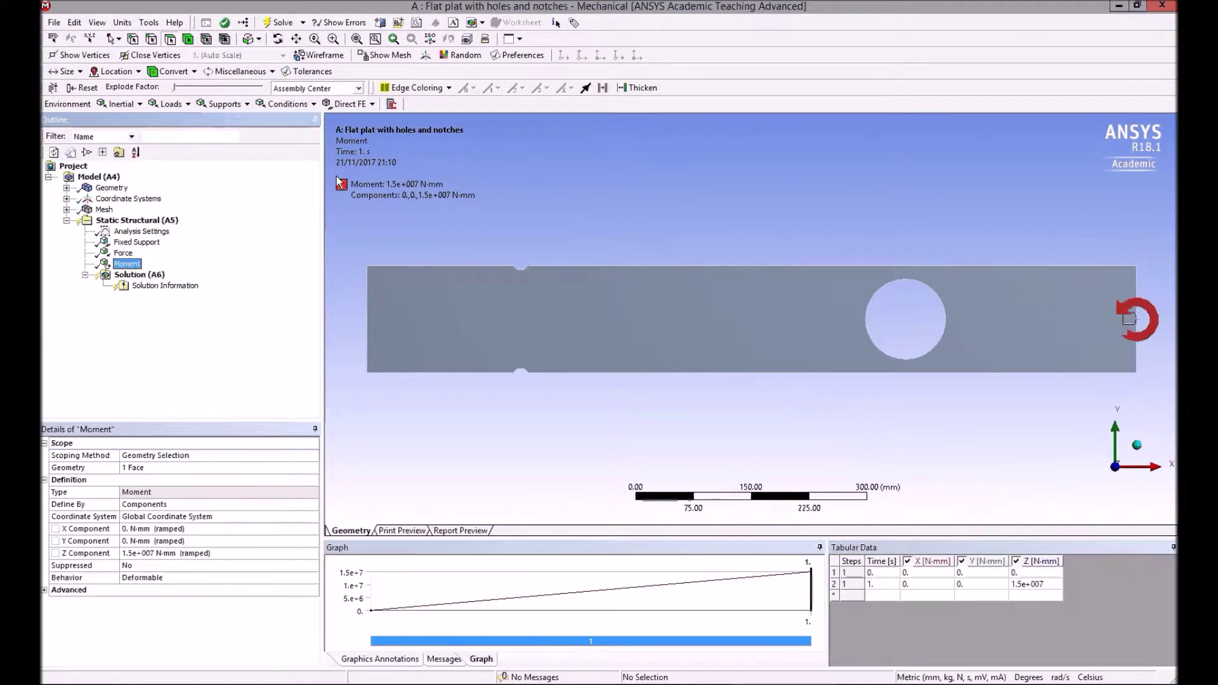
{"action": "left_click", "coordinate": [152, 220]}
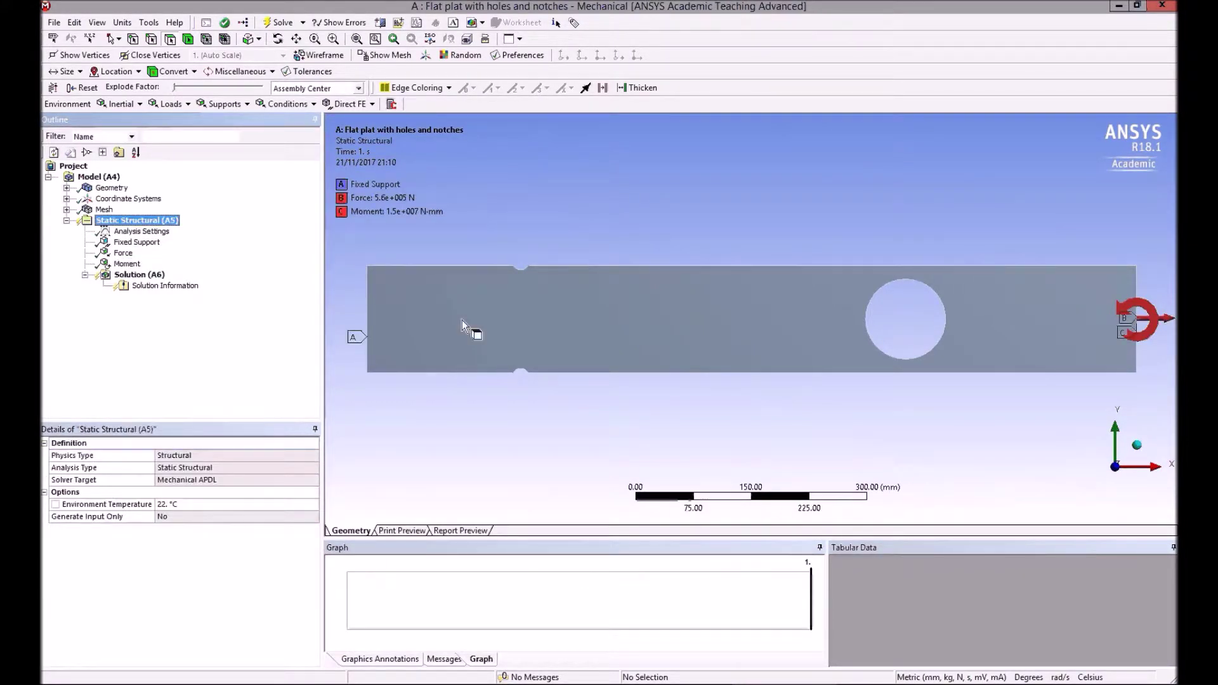
{"action": "left_click", "coordinate": [1137, 445]}
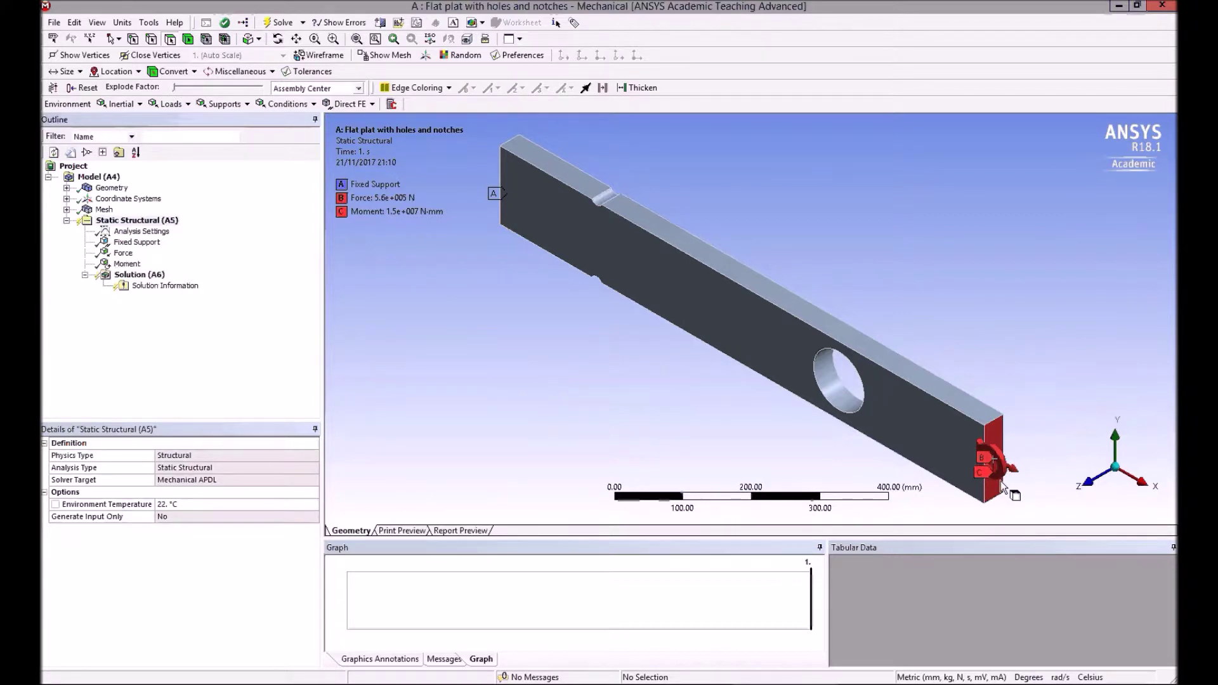
{"action": "left_click", "coordinate": [1096, 485]}
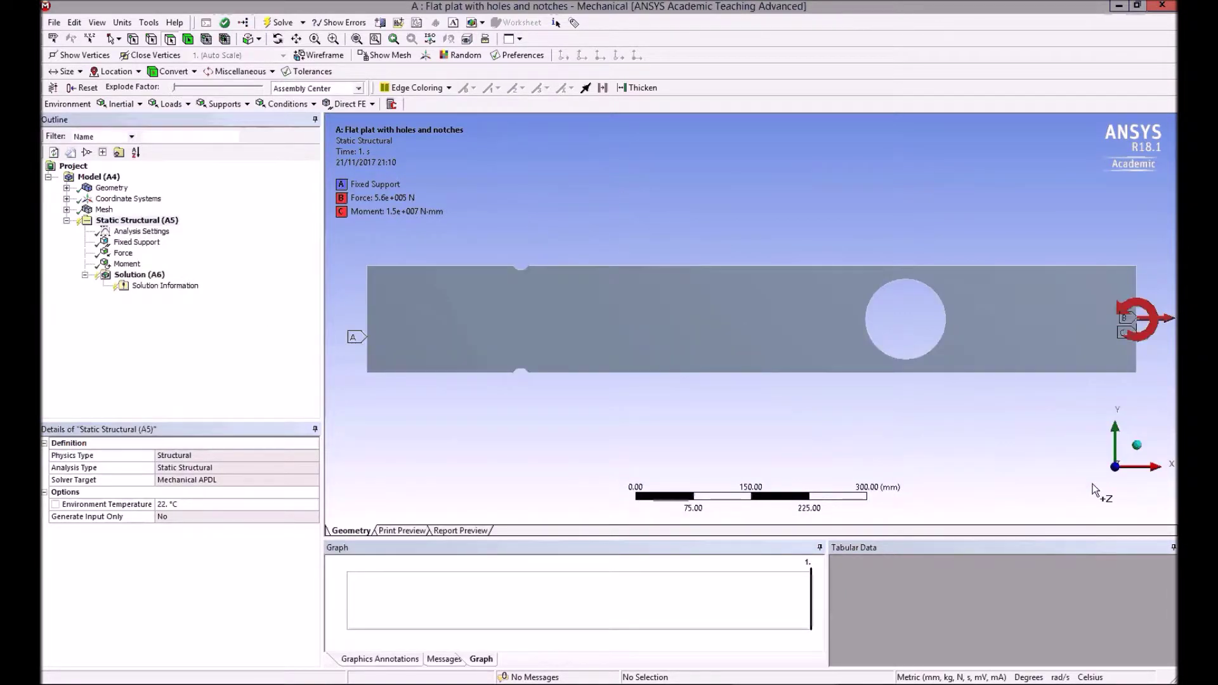
{"action": "scroll", "coordinate": [592, 327], "scroll_direction": "down", "scroll_amount": 1}
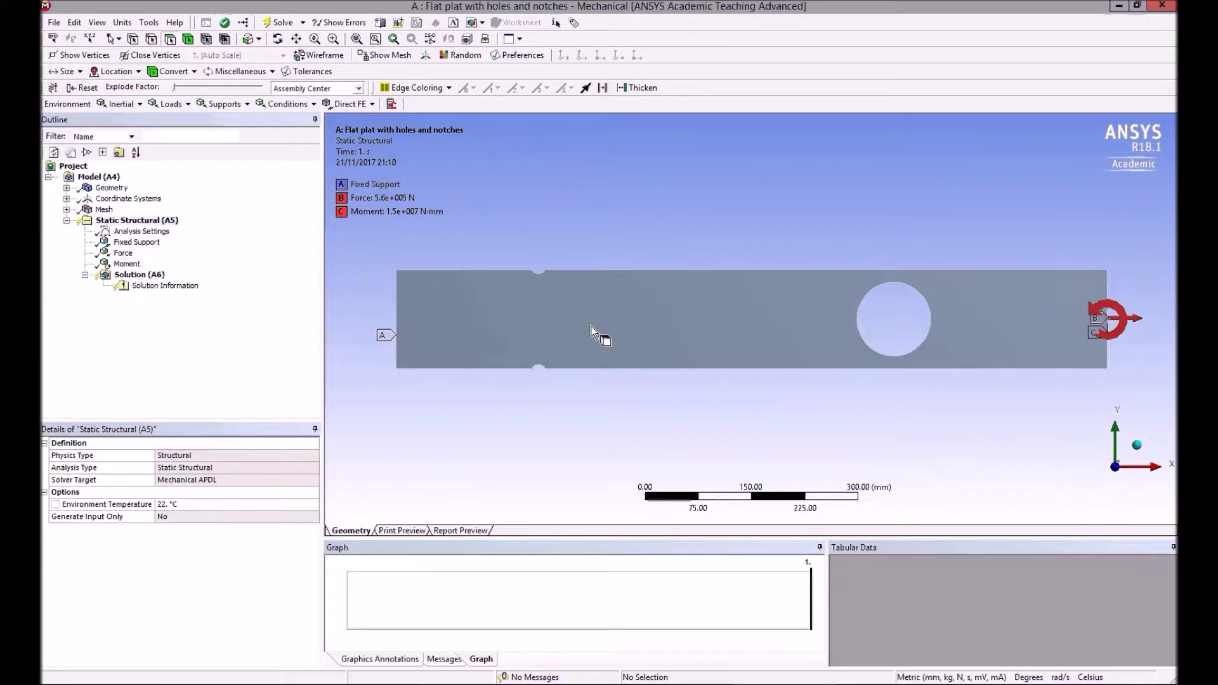
{"action": "scroll", "coordinate": [591, 326], "scroll_direction": "down", "scroll_amount": 1}
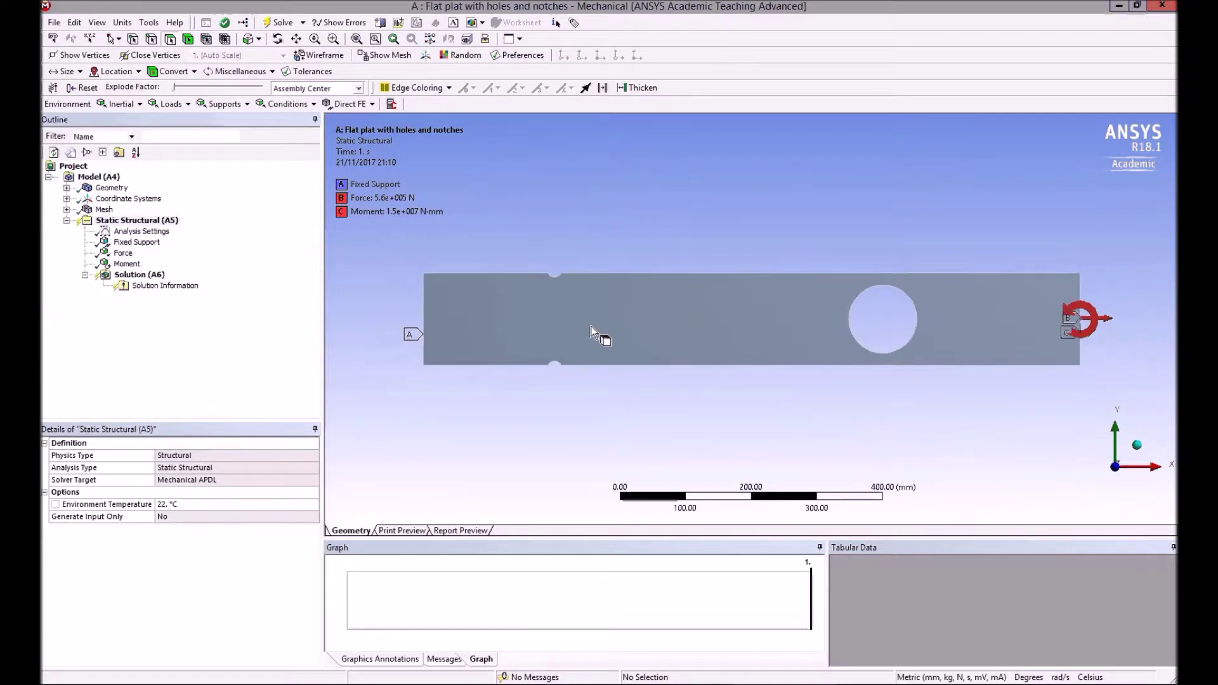
{"action": "left_click", "coordinate": [1138, 449]}
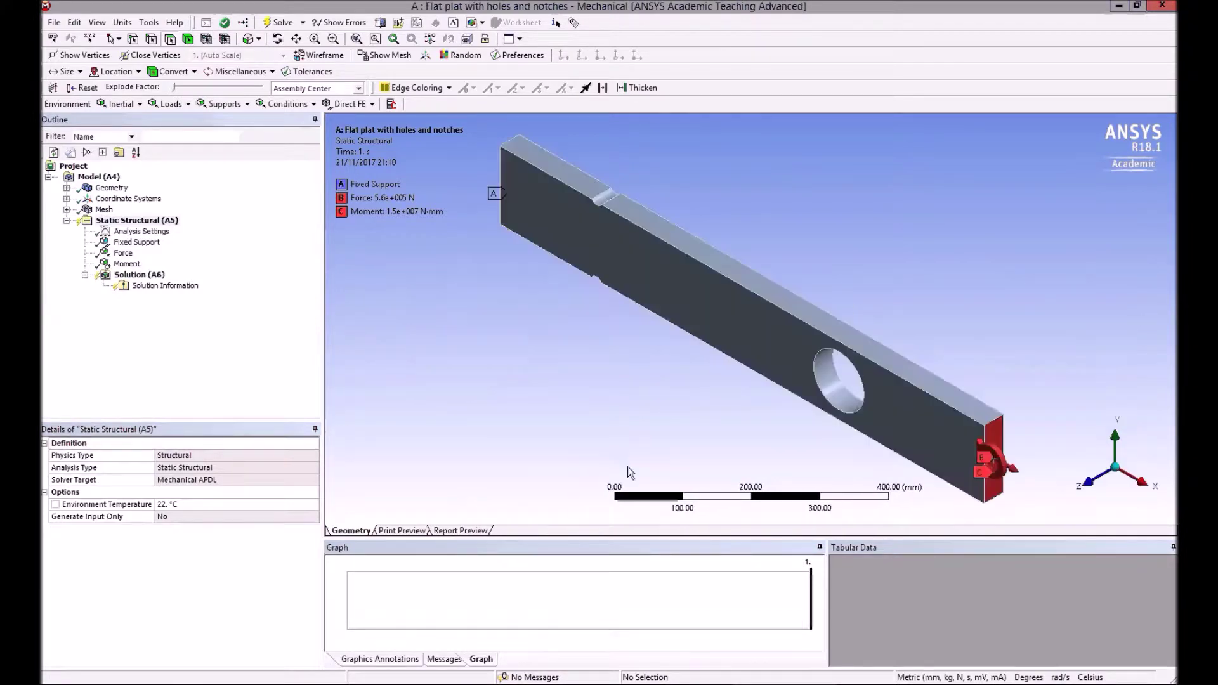
{"action": "left_click", "coordinate": [123, 253]}
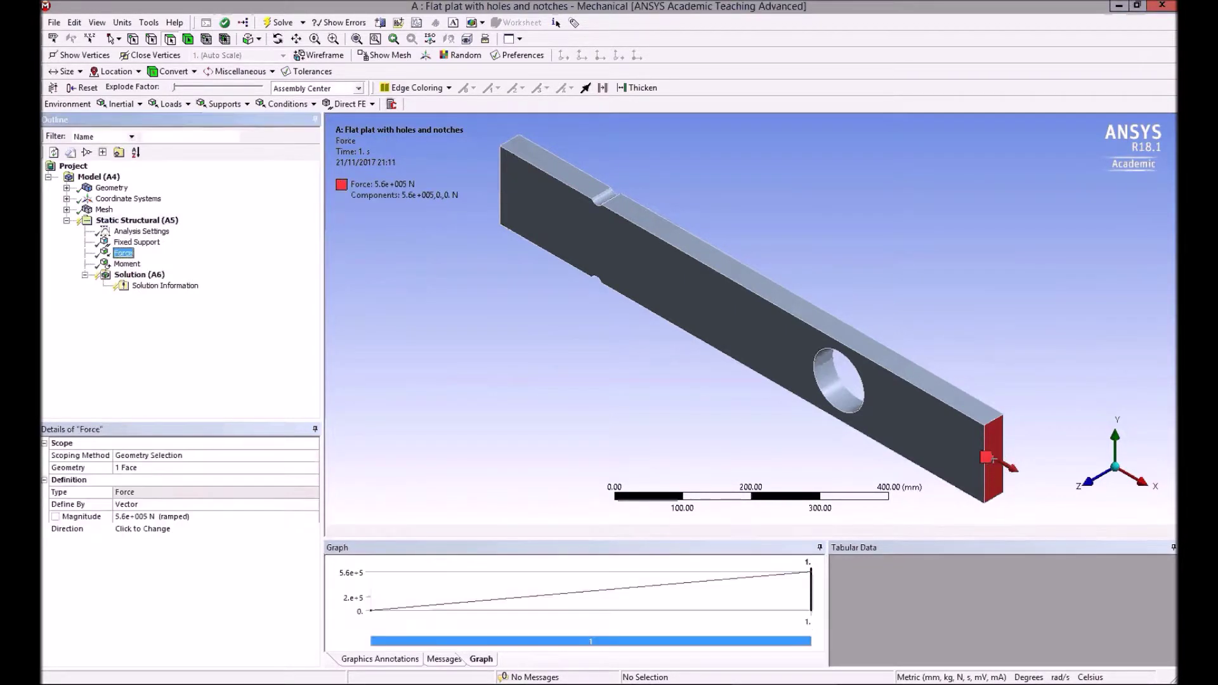
Suppress the 5.6e+005 N force so only the support and moment remain
{"action": "right_click", "coordinate": [121, 255]}
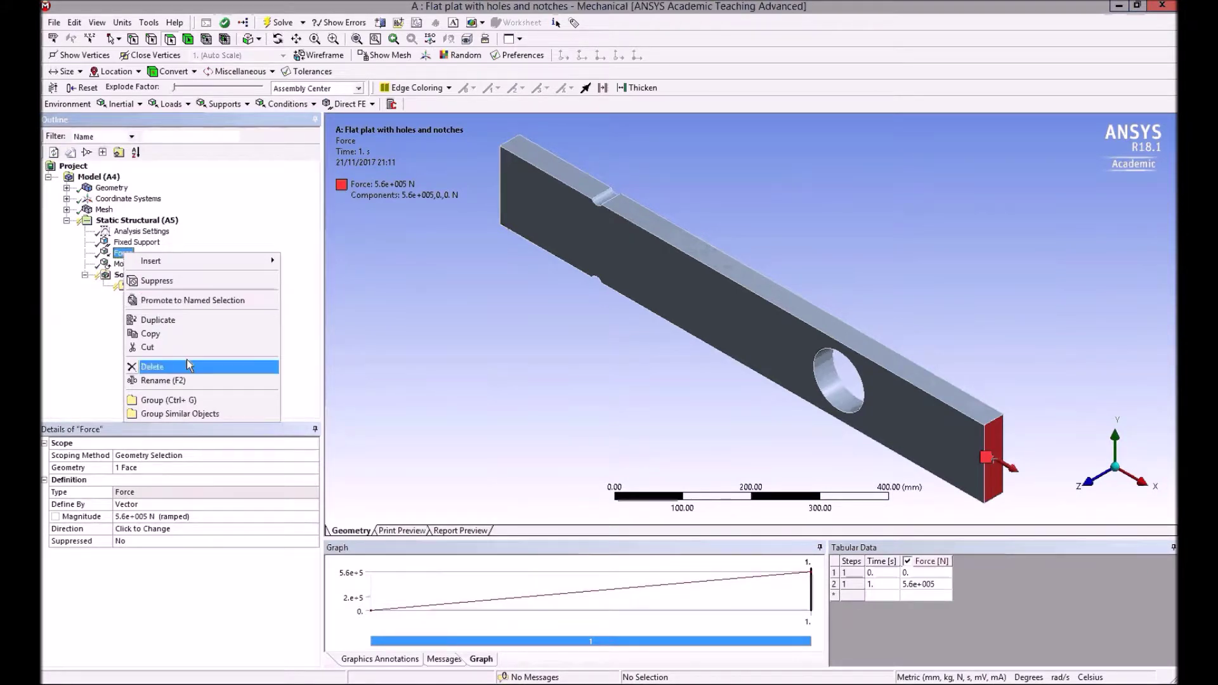
{"action": "left_click", "coordinate": [162, 283]}
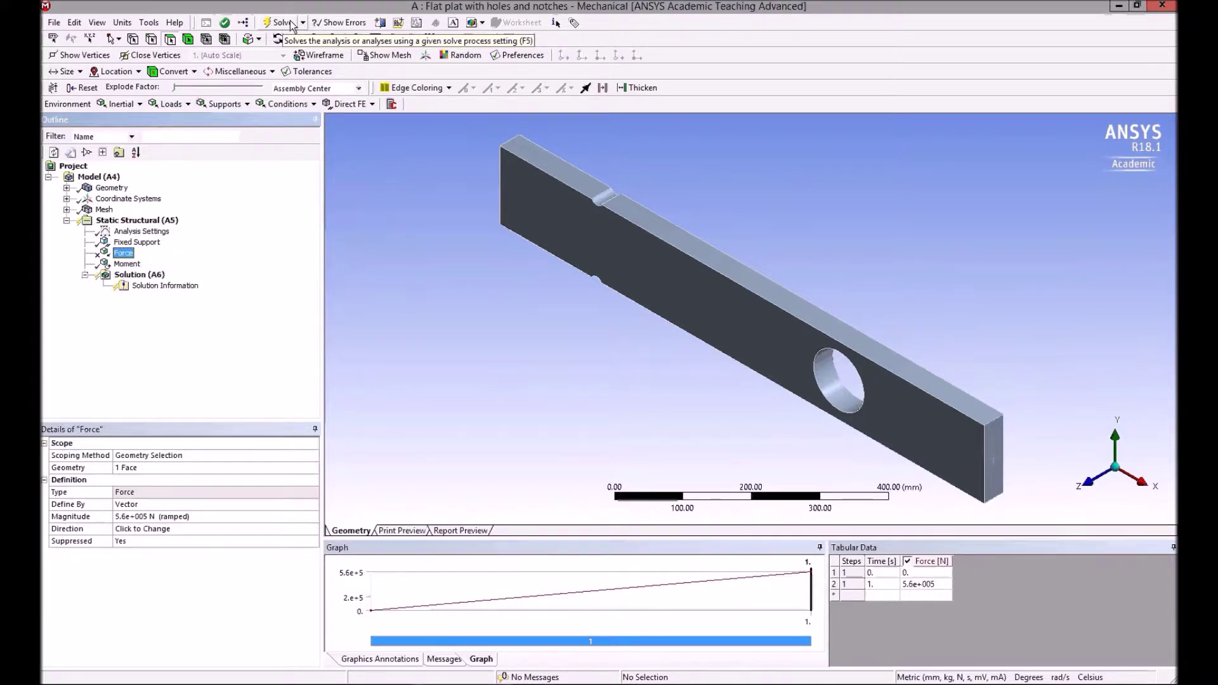
{"action": "left_click", "coordinate": [159, 277]}
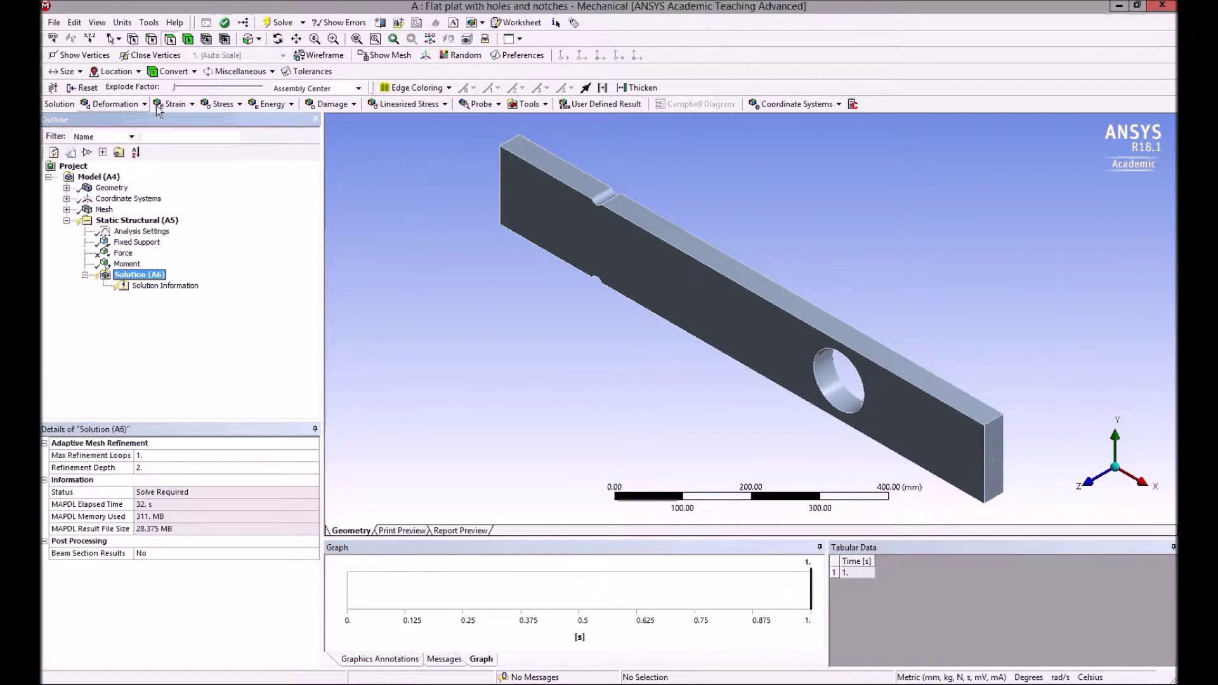
{"action": "left_click", "coordinate": [119, 104]}
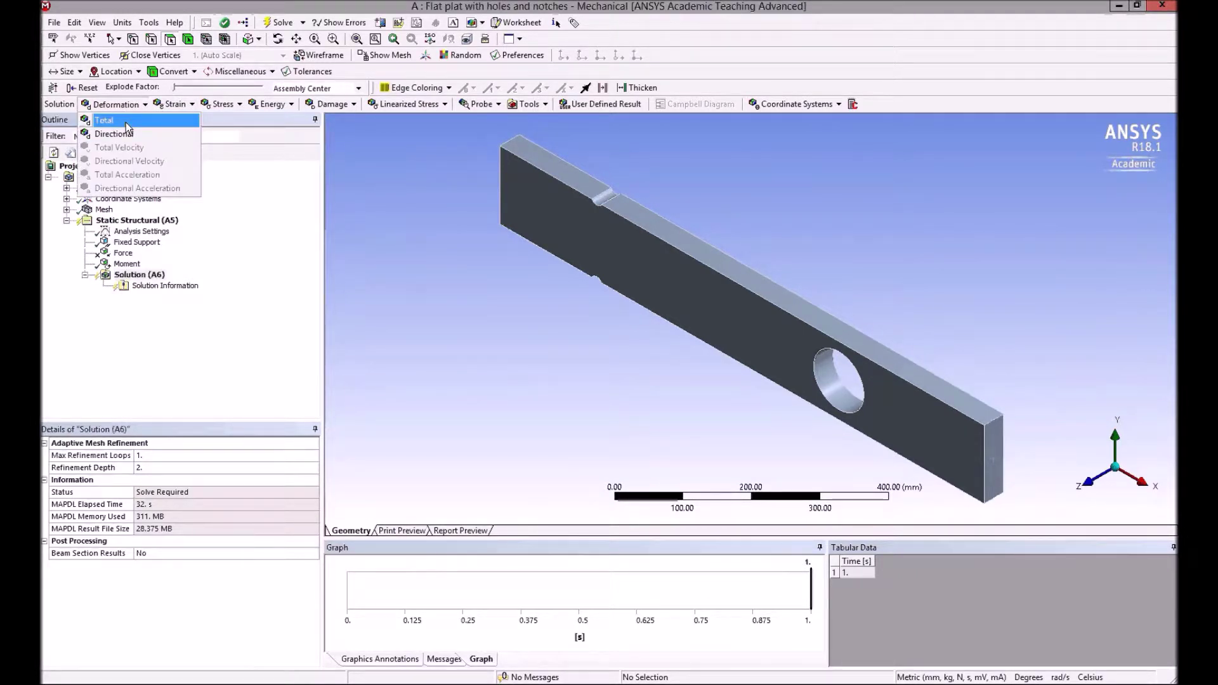
Add Total Deformation, Normal, Maximum Principal and Equivalent (von-Mises) stress results
{"action": "left_click", "coordinate": [126, 124]}
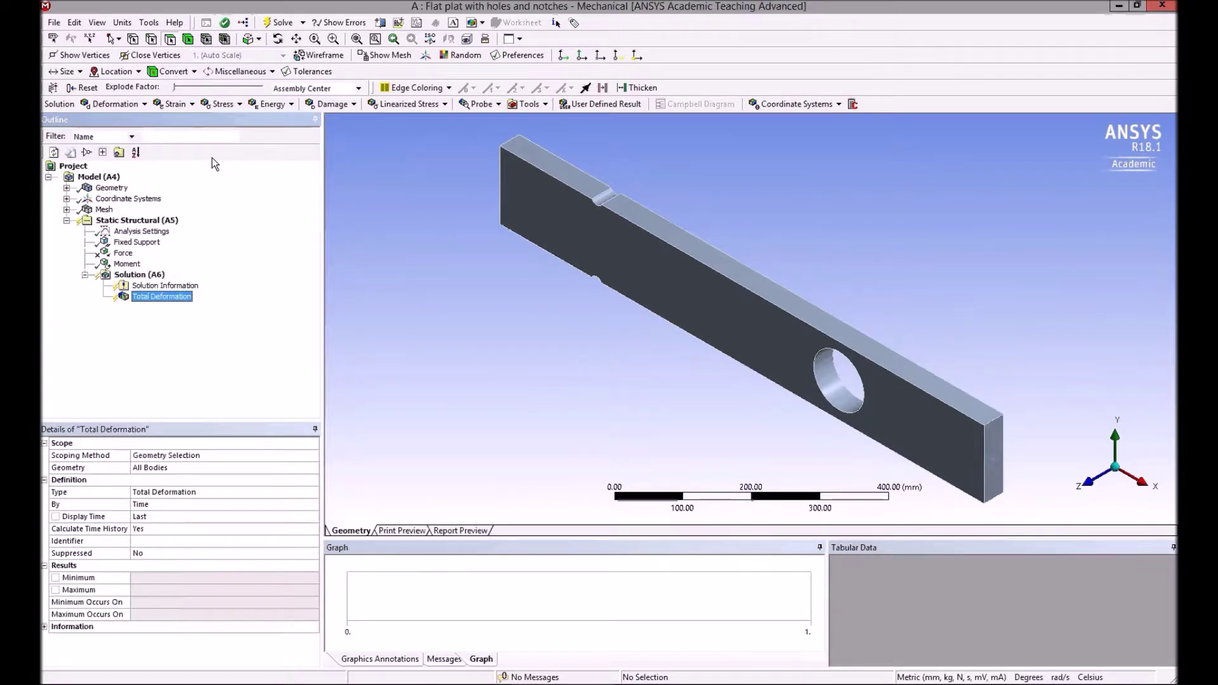
{"action": "left_click", "coordinate": [222, 104]}
{"action": "left_click", "coordinate": [222, 202]}
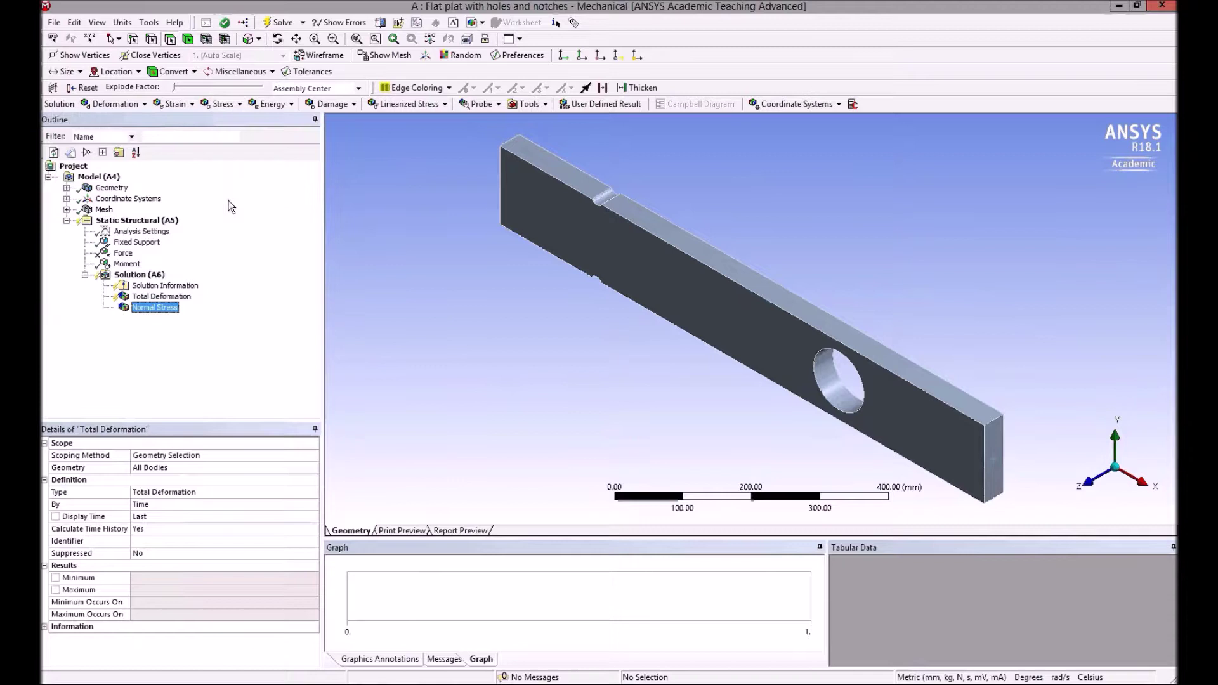
{"action": "left_click", "coordinate": [240, 104]}
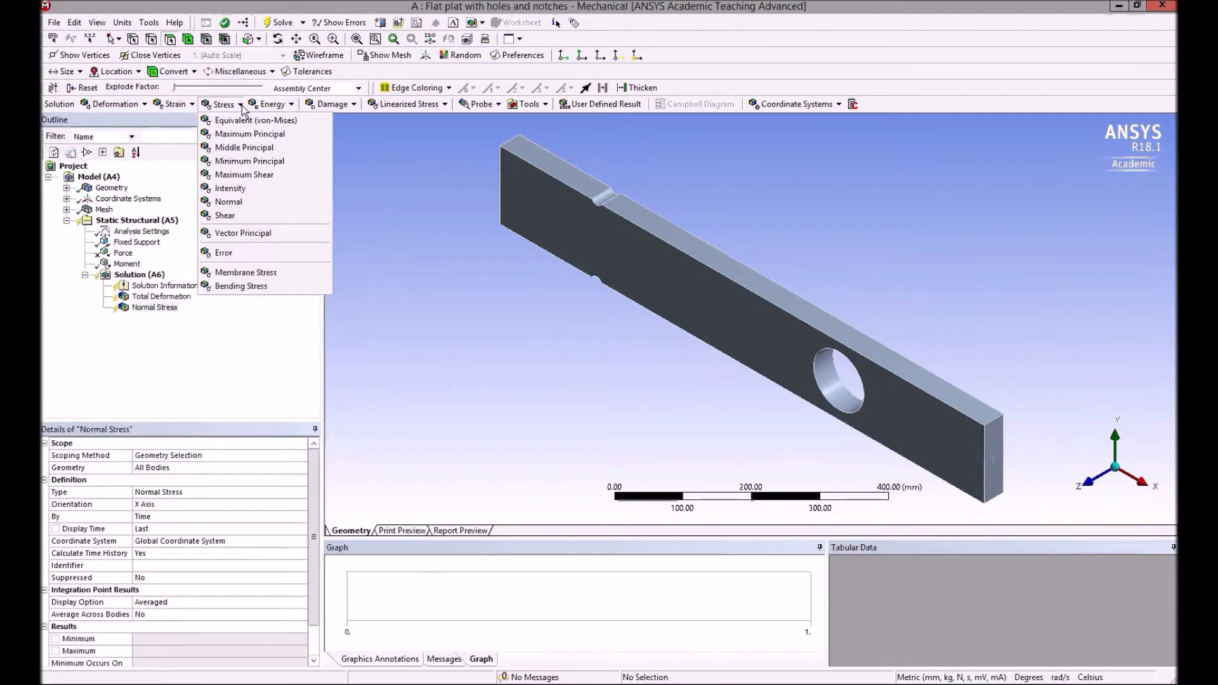
{"action": "left_click", "coordinate": [251, 134]}
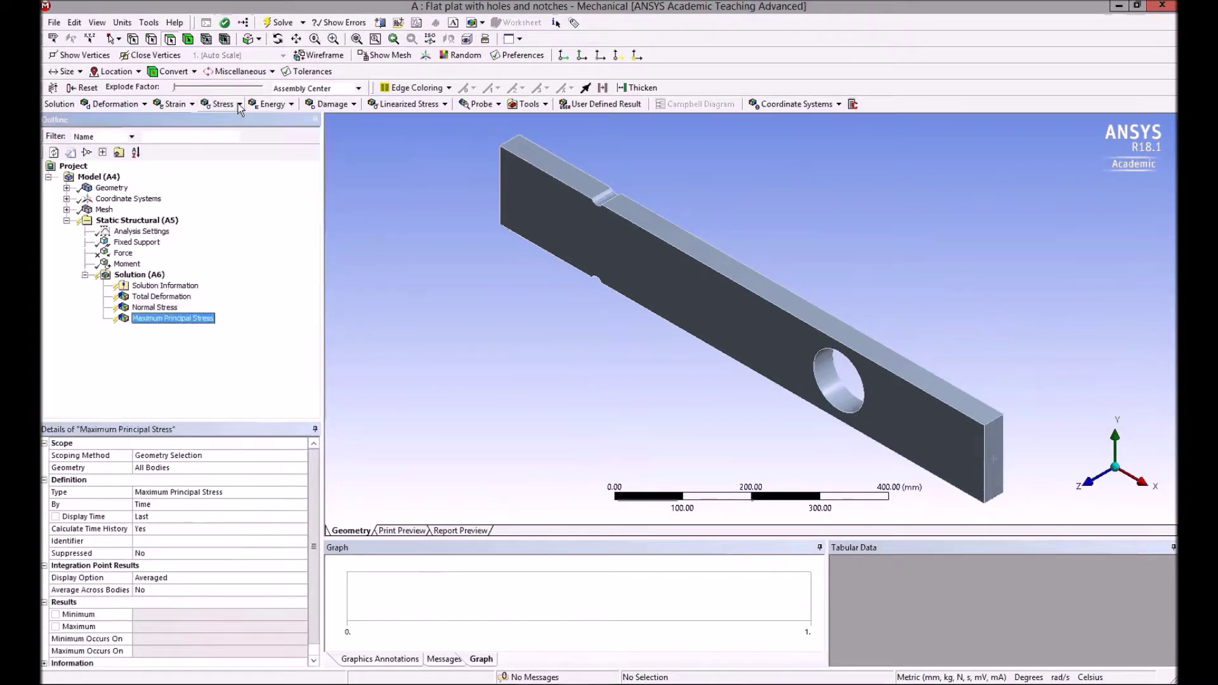
{"action": "left_click", "coordinate": [239, 106]}
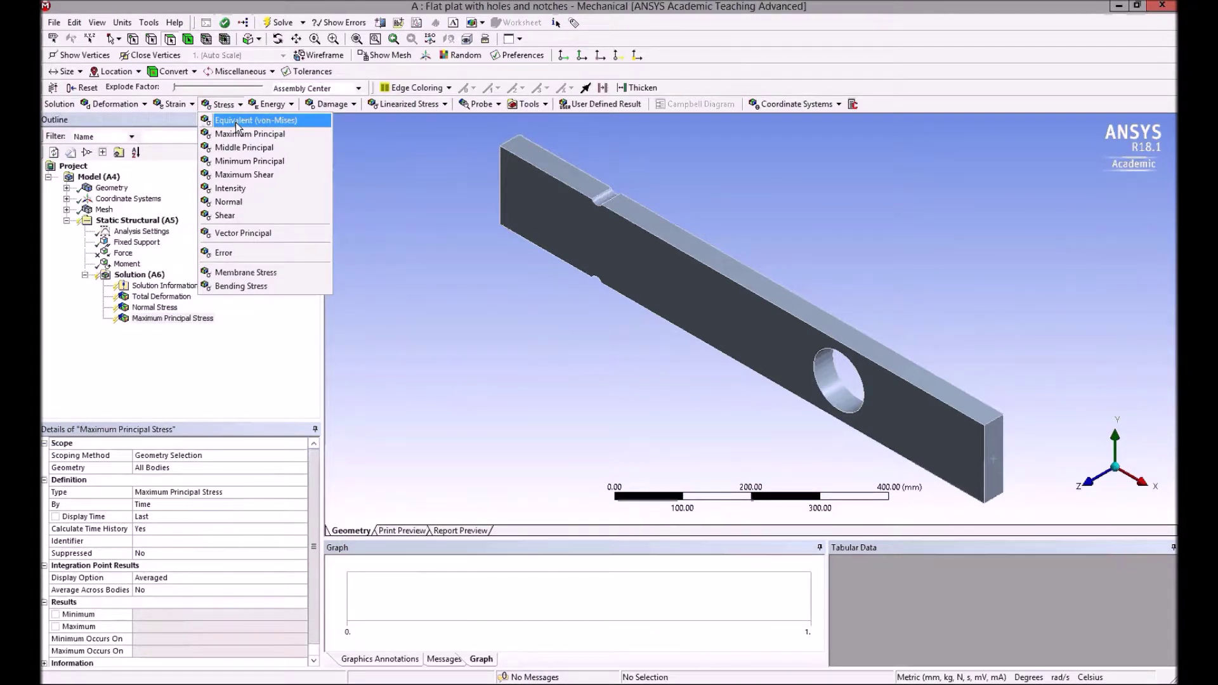
{"action": "left_click", "coordinate": [235, 122]}
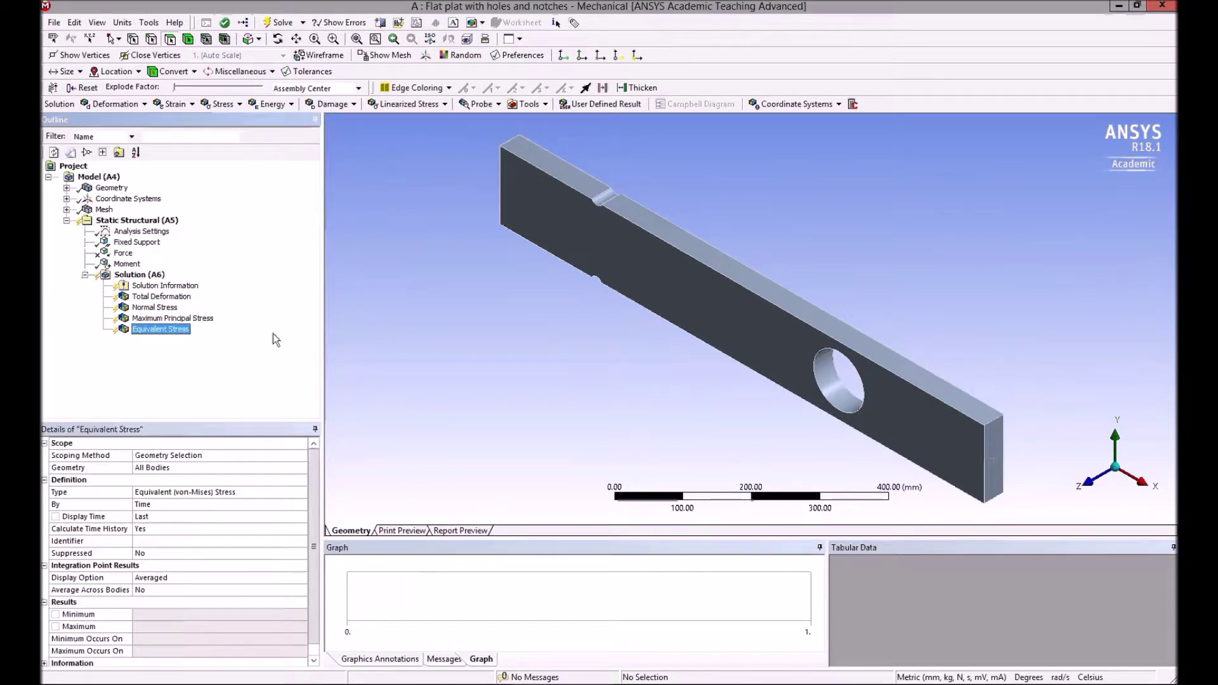
Keep the Normal Stress orientation set to X Axis
{"action": "left_click", "coordinate": [154, 307]}
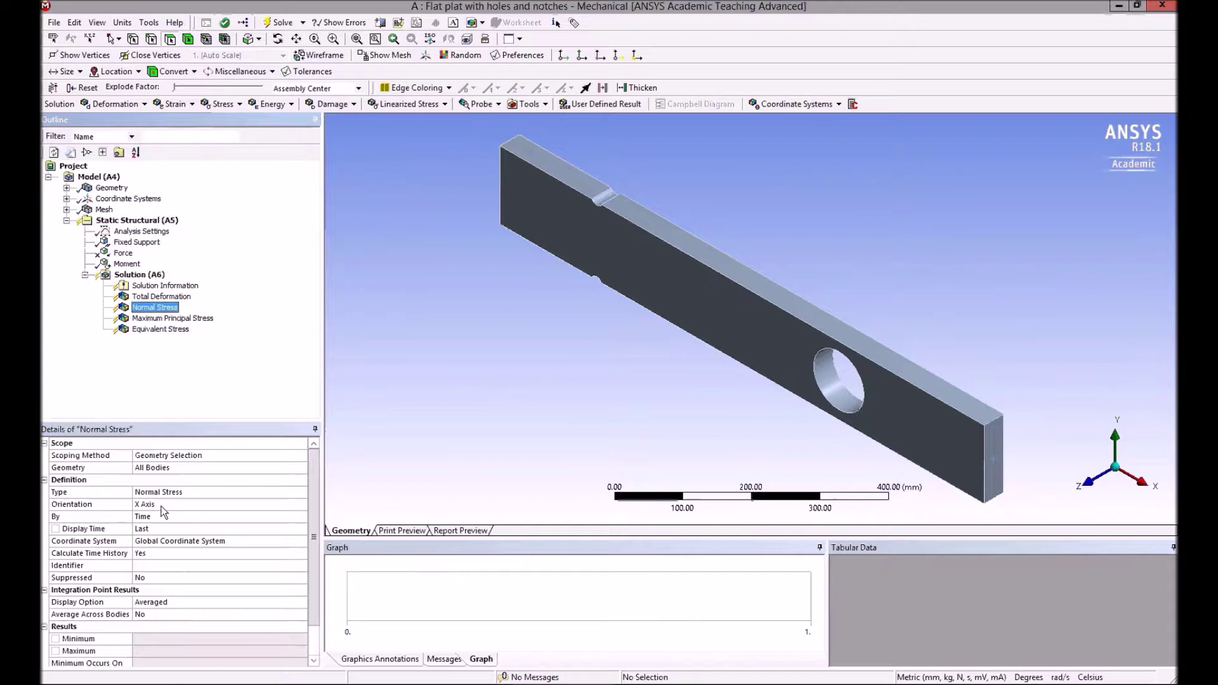
{"action": "left_click", "coordinate": [153, 505]}
{"action": "left_click", "coordinate": [301, 506]}
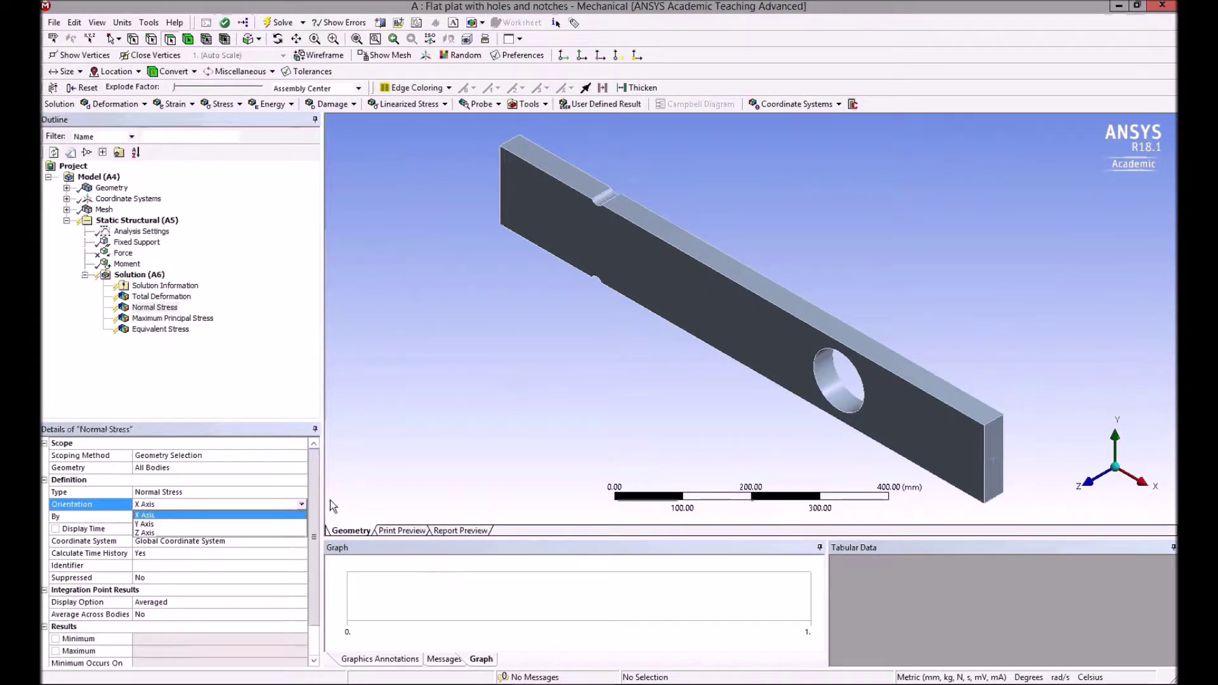
{"action": "left_click", "coordinate": [271, 514]}
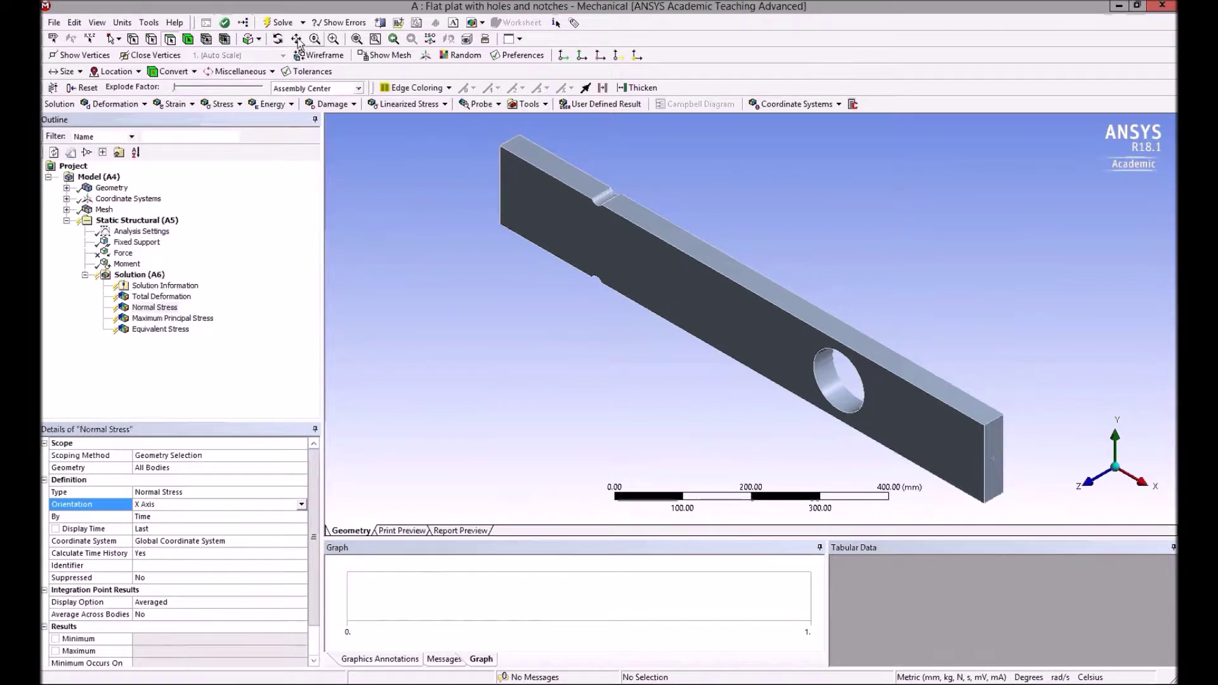
{"action": "left_click", "coordinate": [160, 275]}
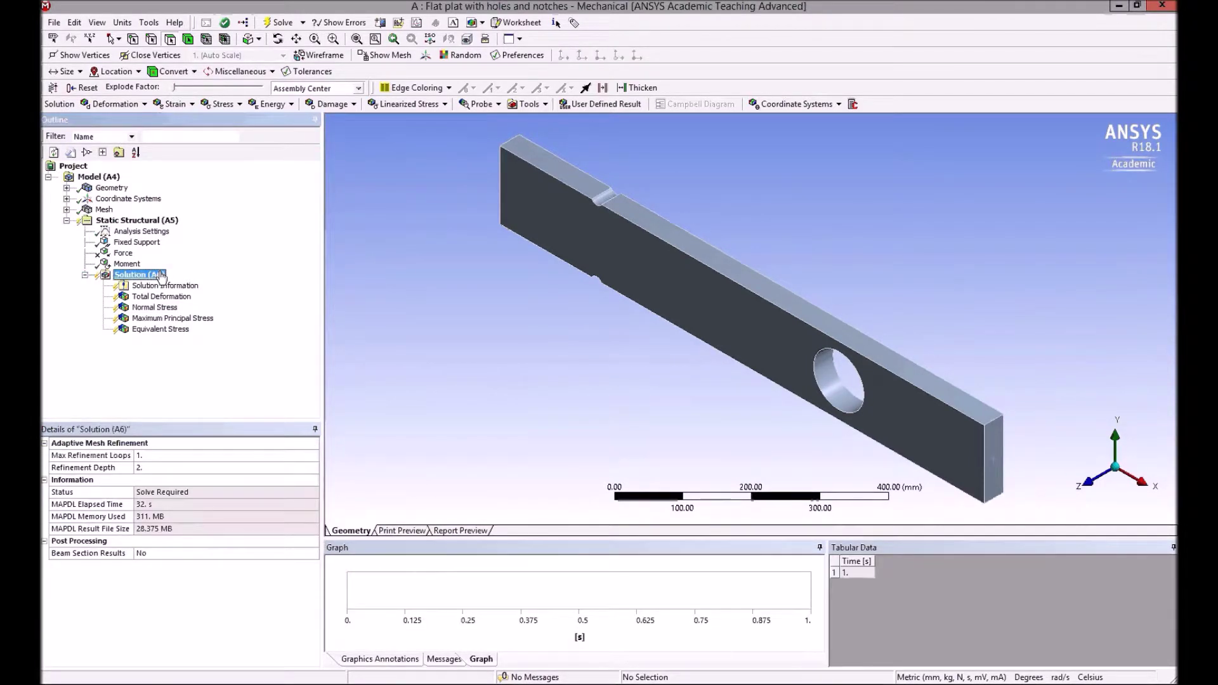
Solve the model and check the Messages list for solver errors
{"action": "right_click", "coordinate": [126, 278]}
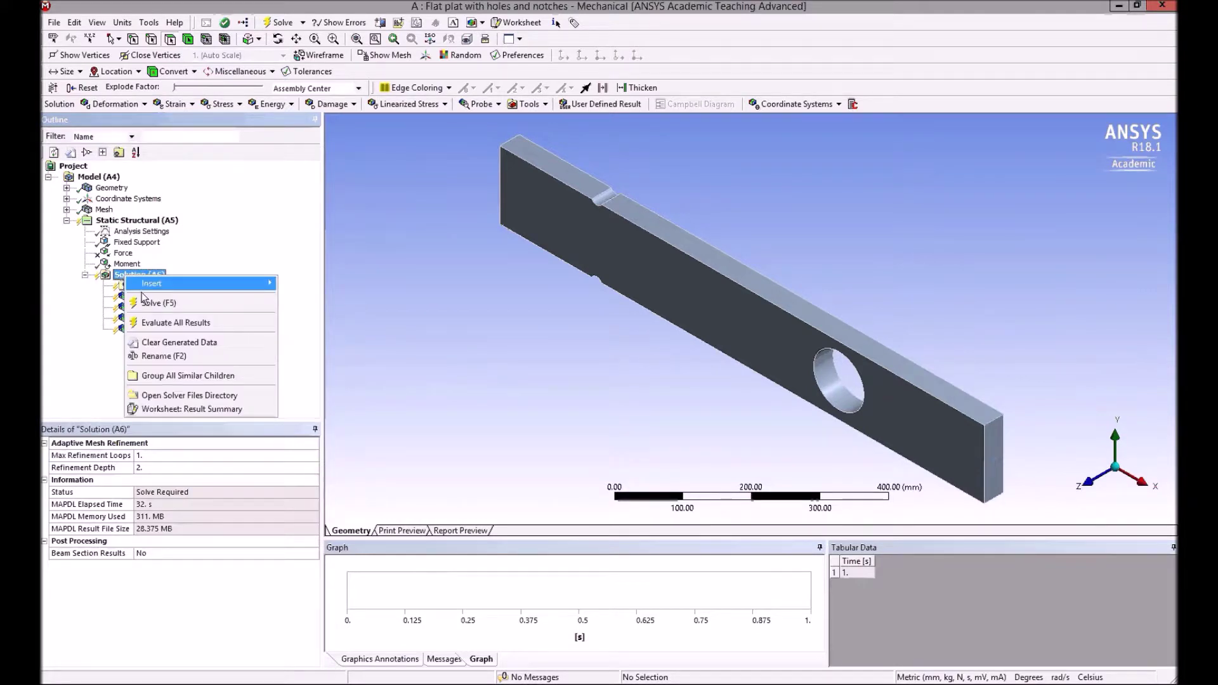
{"action": "left_click", "coordinate": [219, 503]}
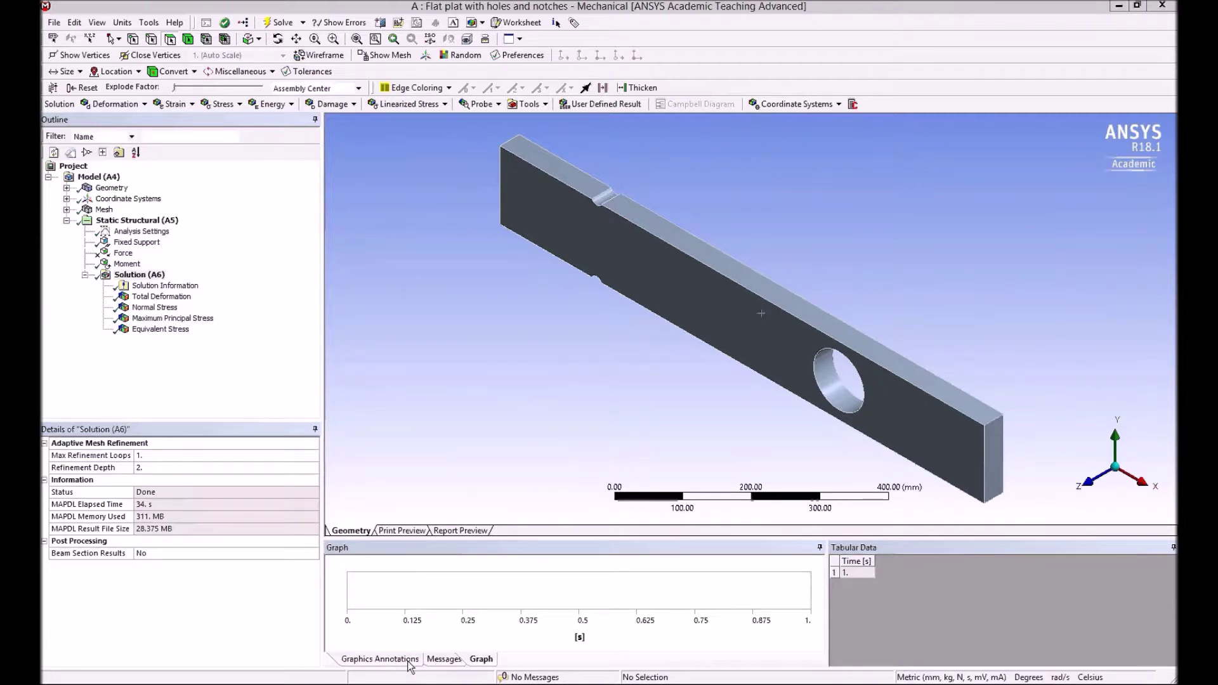
{"action": "left_click", "coordinate": [448, 661]}
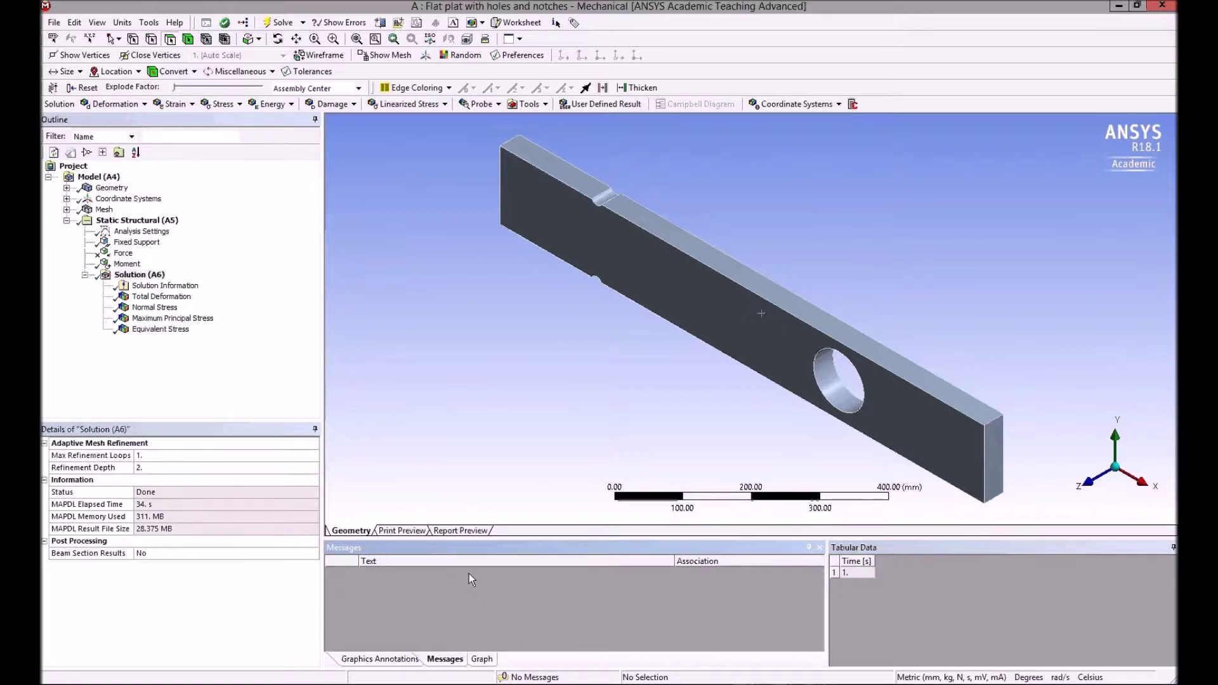
Show the total deformation contour viewed along Z, toggling the mesh element display
{"action": "left_click", "coordinate": [167, 297]}
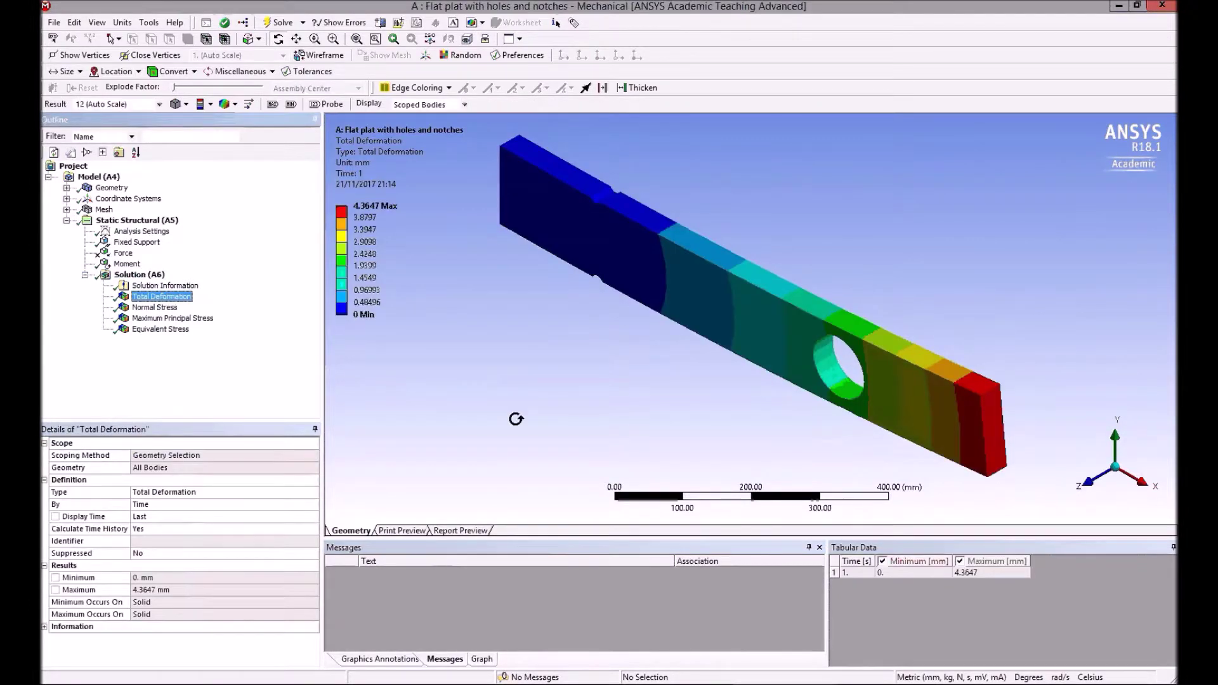
{"action": "left_click", "coordinate": [234, 104]}
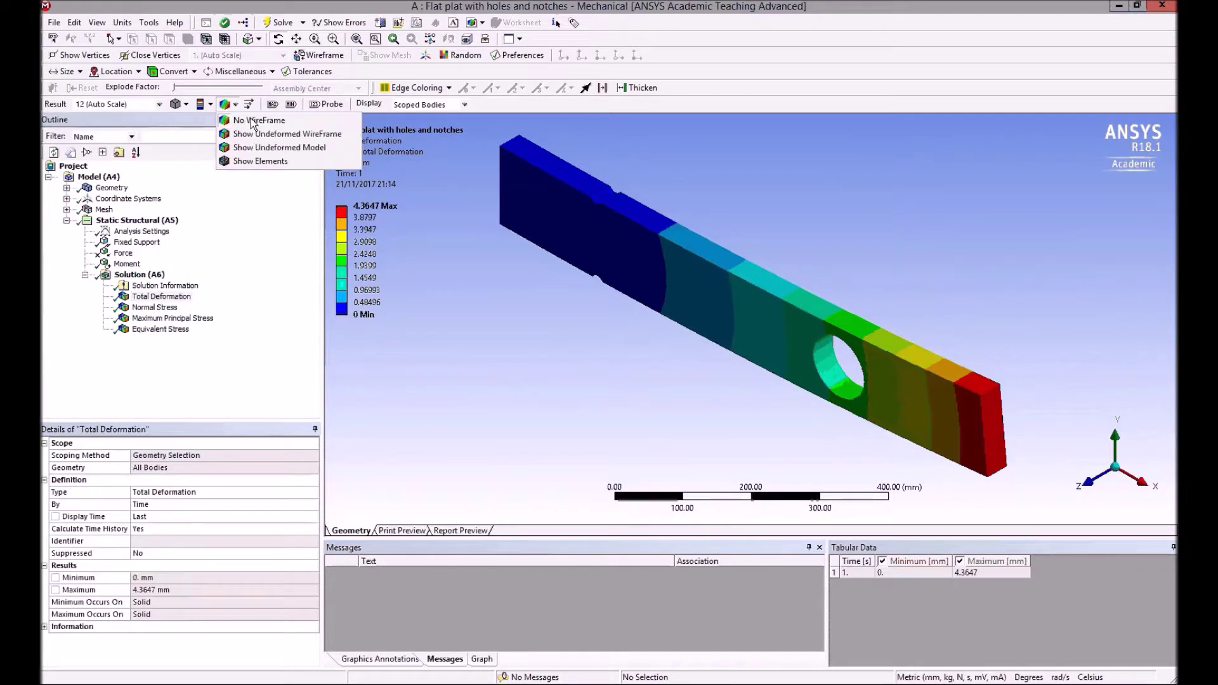
{"action": "left_click", "coordinate": [1089, 487]}
{"action": "left_click", "coordinate": [1089, 487]}
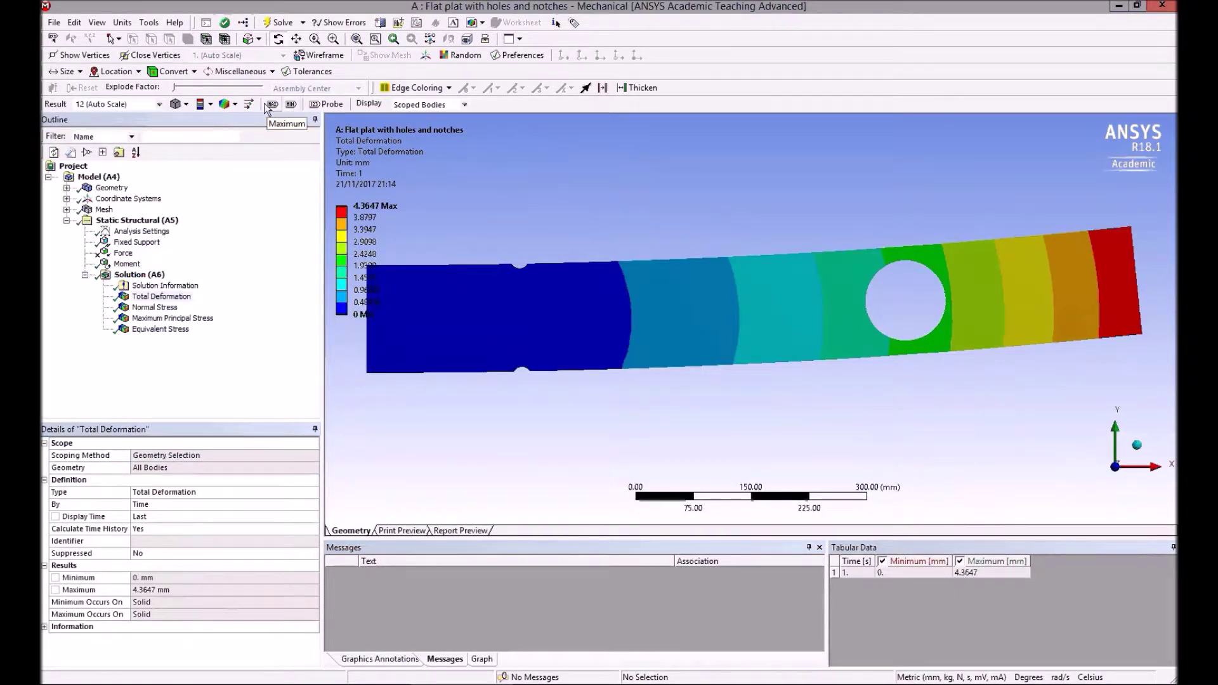
{"action": "left_click", "coordinate": [235, 104]}
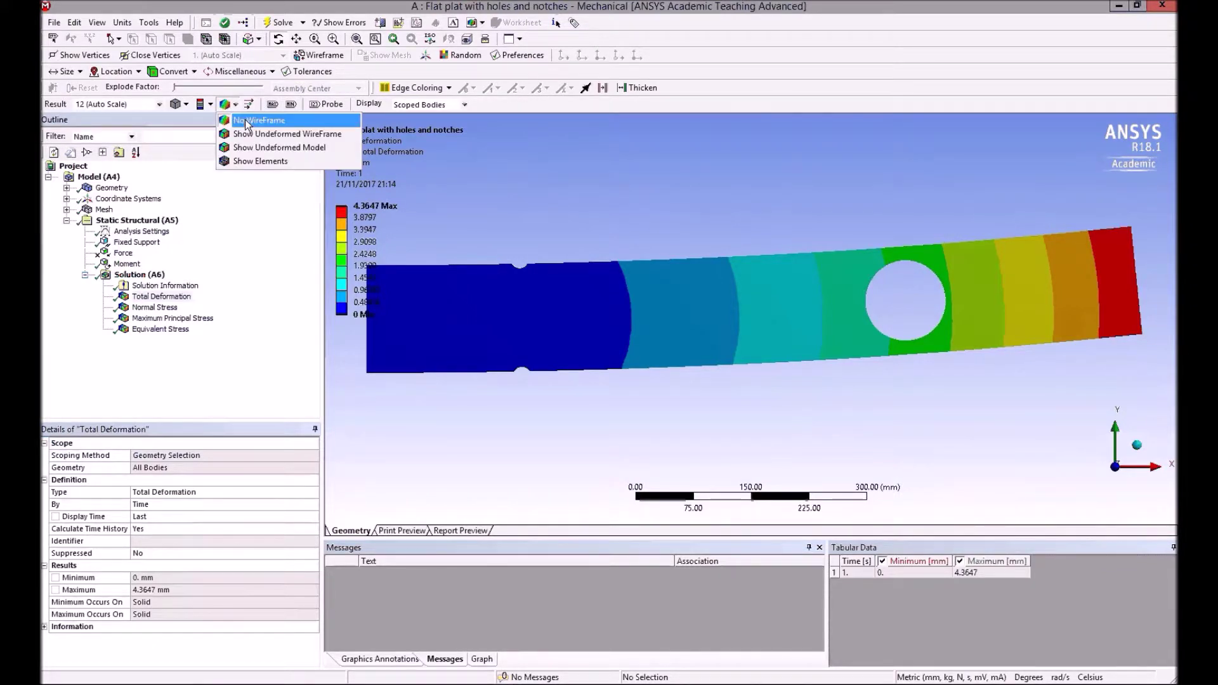
{"action": "left_click", "coordinate": [245, 117]}
{"action": "left_click", "coordinate": [235, 104]}
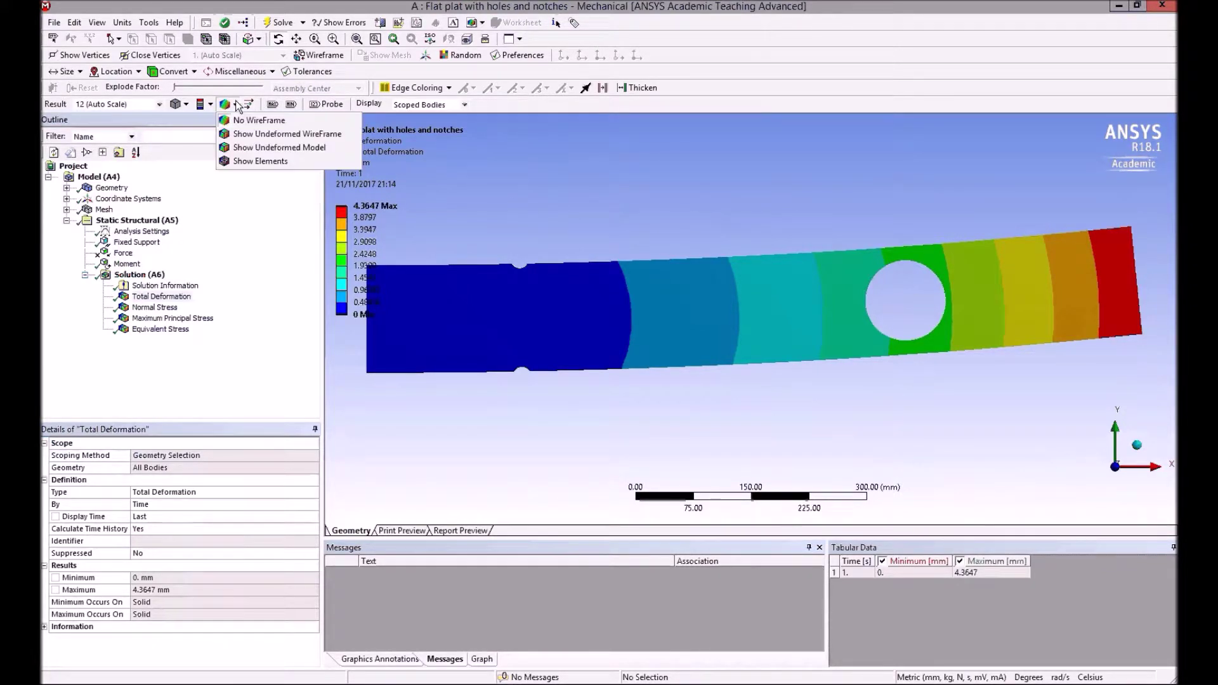
{"action": "left_click", "coordinate": [275, 163]}
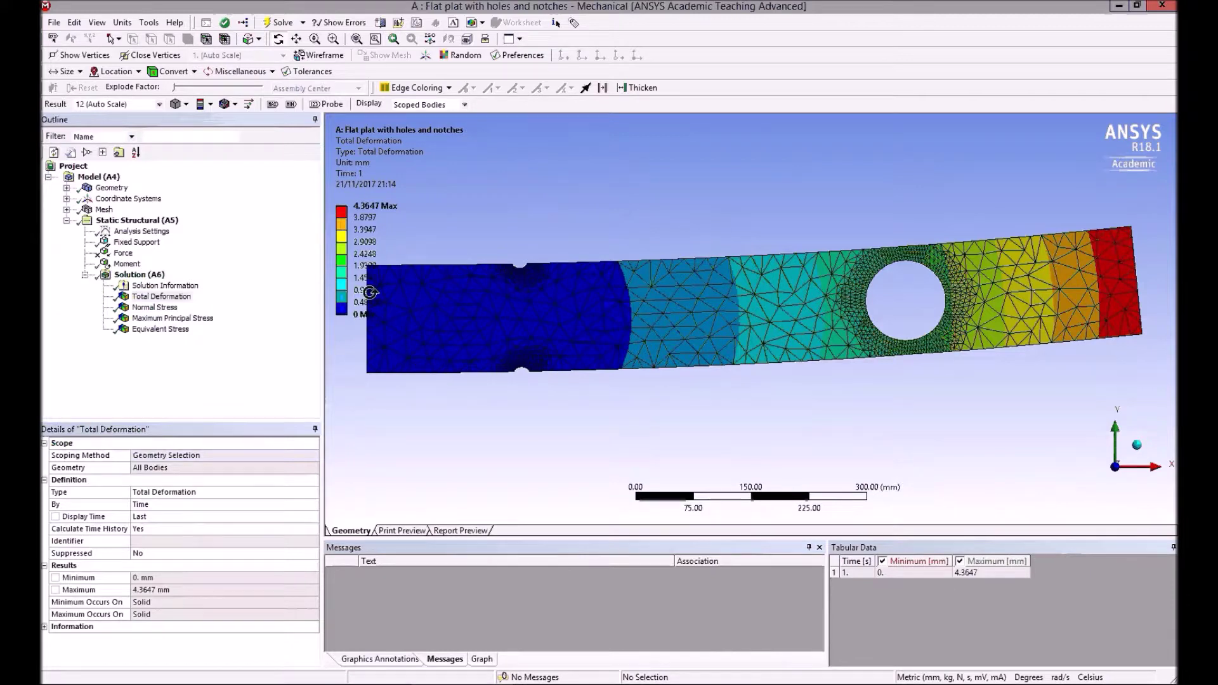
{"action": "left_click", "coordinate": [235, 104]}
{"action": "left_click", "coordinate": [242, 118]}
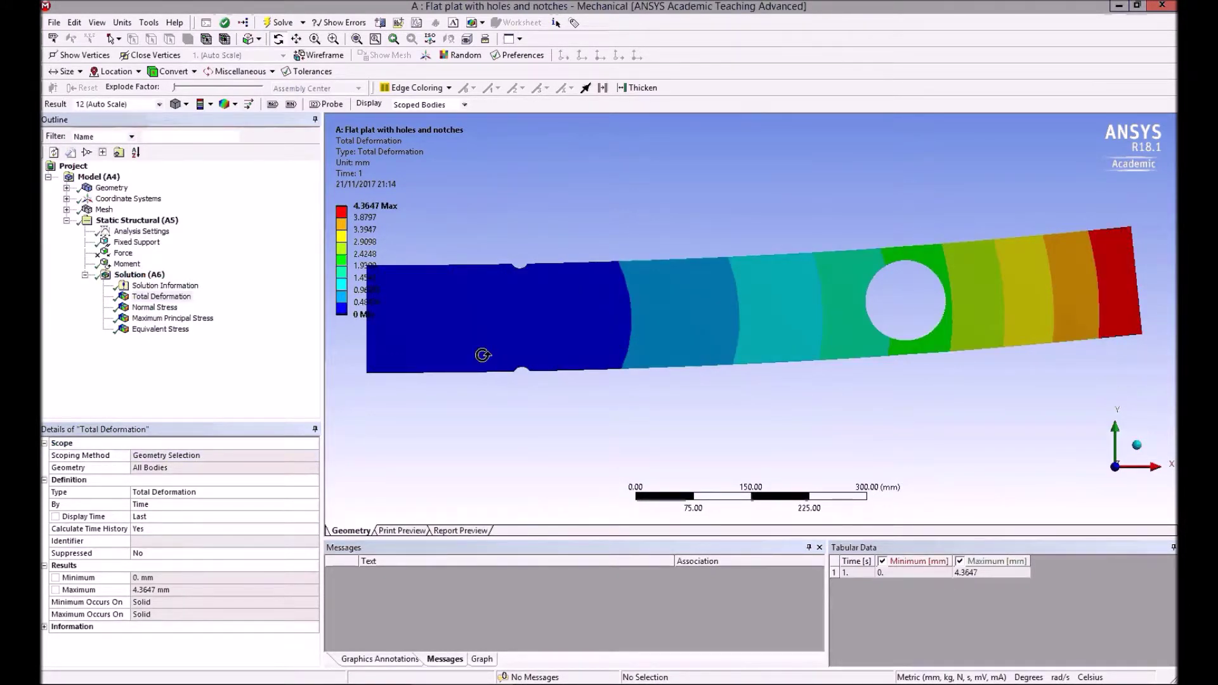
Play and then stop the total deformation animation
{"action": "left_click", "coordinate": [483, 662]}
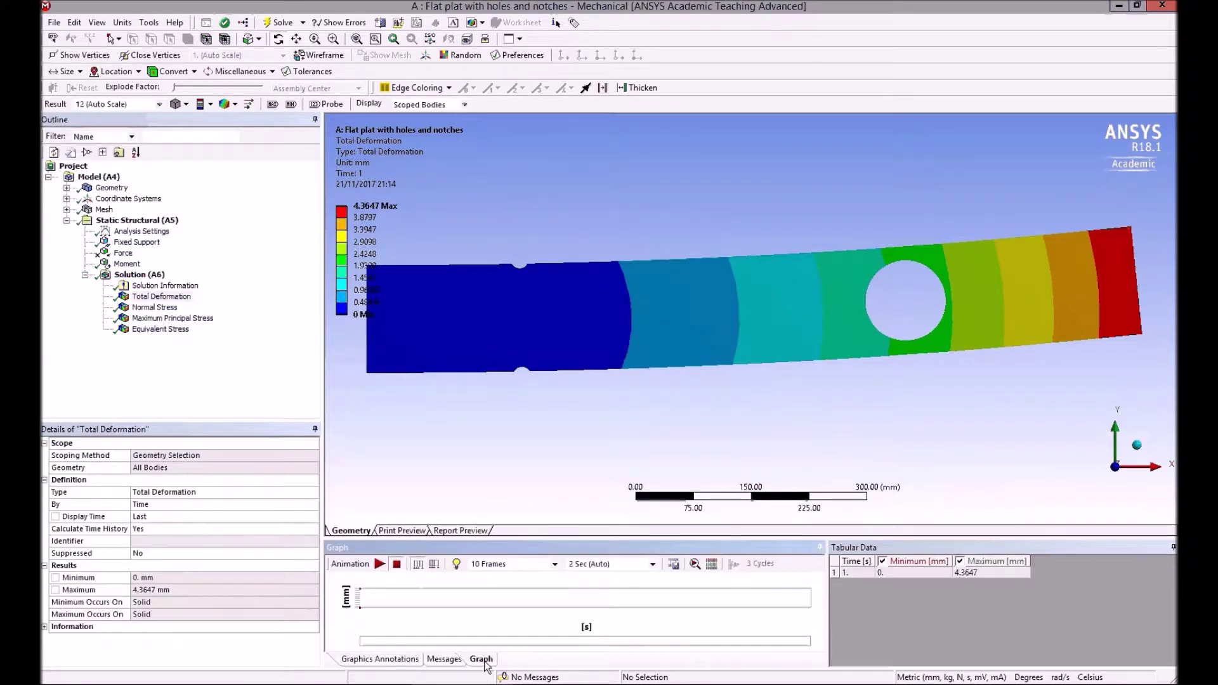
{"action": "left_click", "coordinate": [378, 564]}
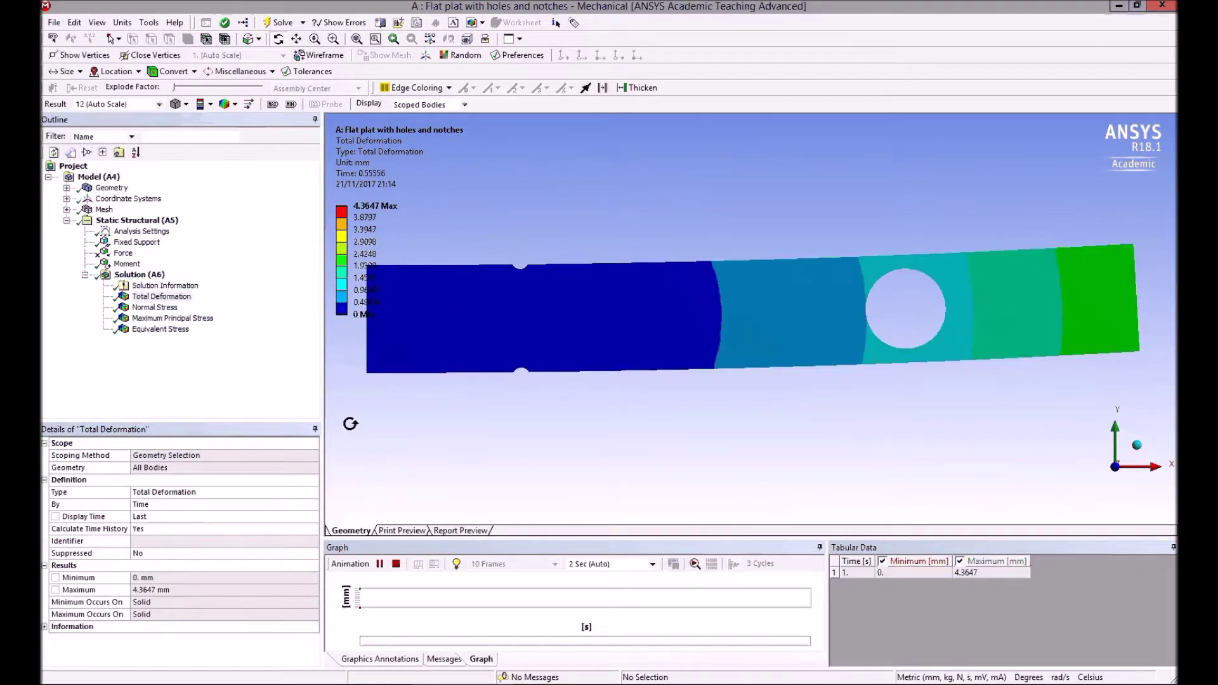
{"action": "left_click", "coordinate": [396, 564]}
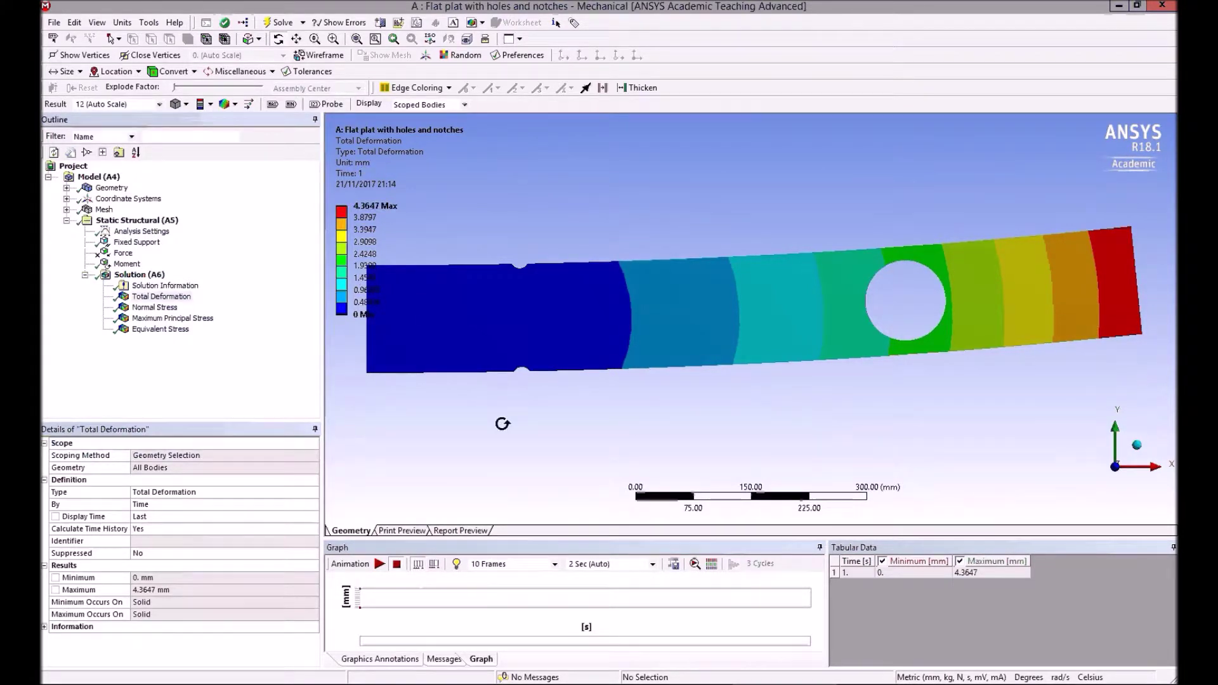
{"action": "scroll", "coordinate": [502, 424], "scroll_direction": "down", "scroll_amount": 2}
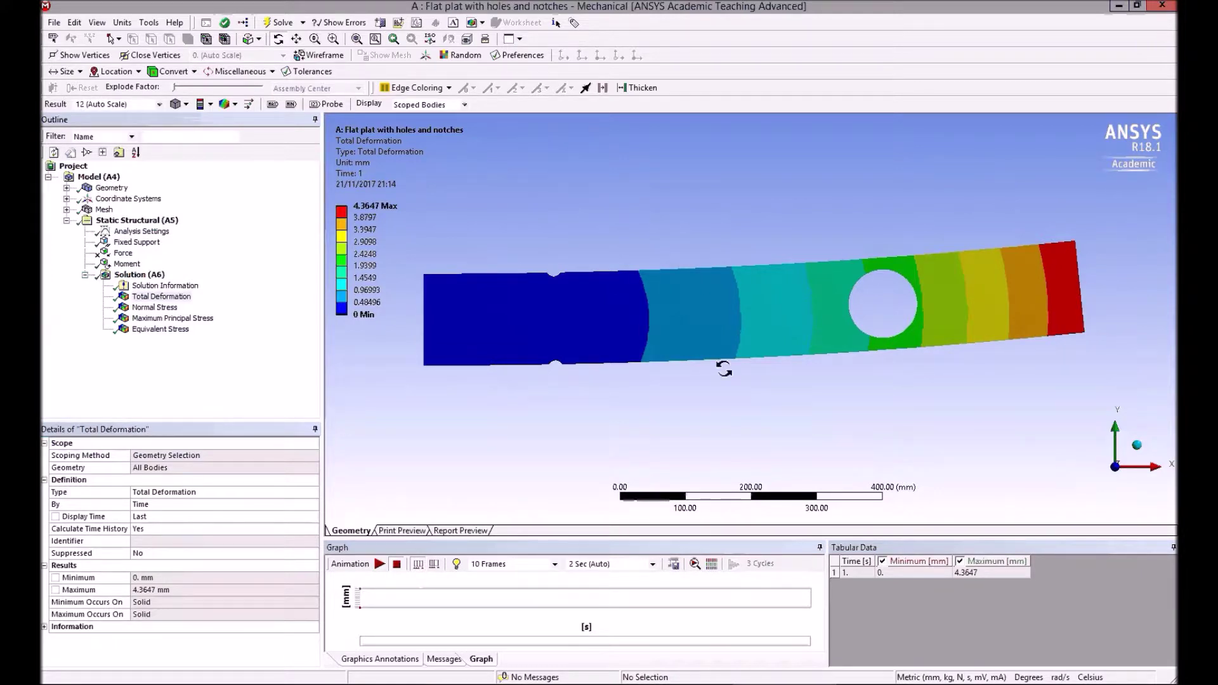
{"action": "left_click", "coordinate": [155, 308]}
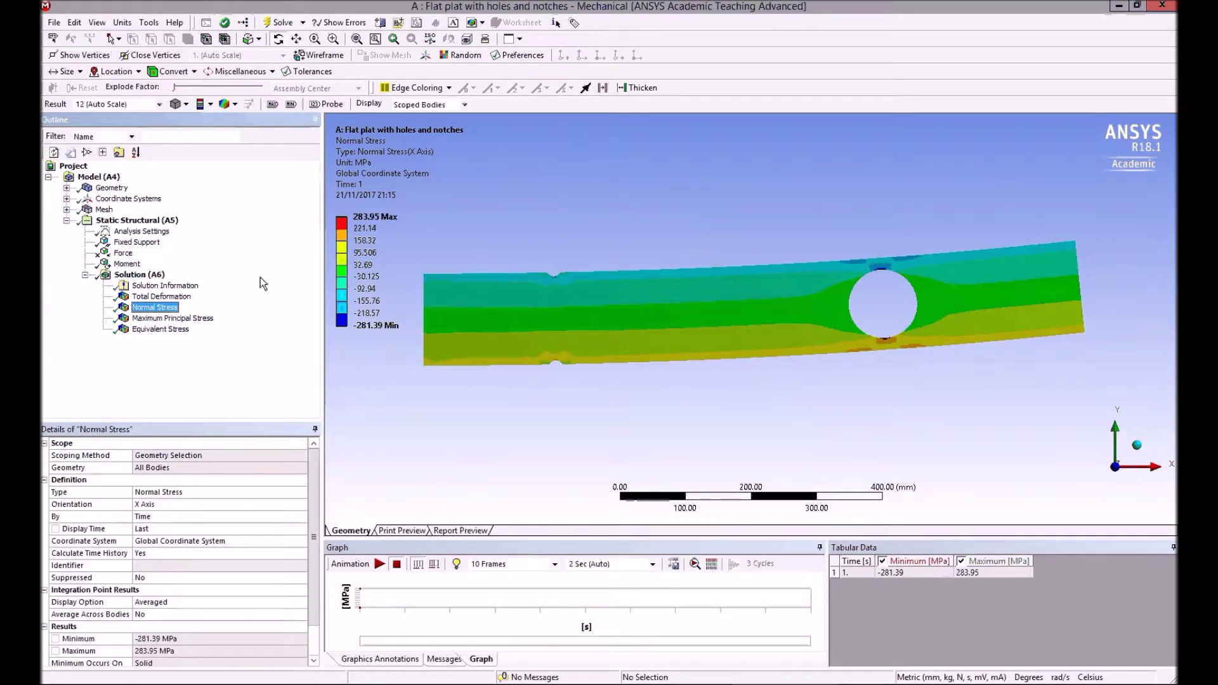
Show Normal Stress on the undeformed plate (0.0 scale) with Max and Min labels
{"action": "left_click", "coordinate": [159, 105]}
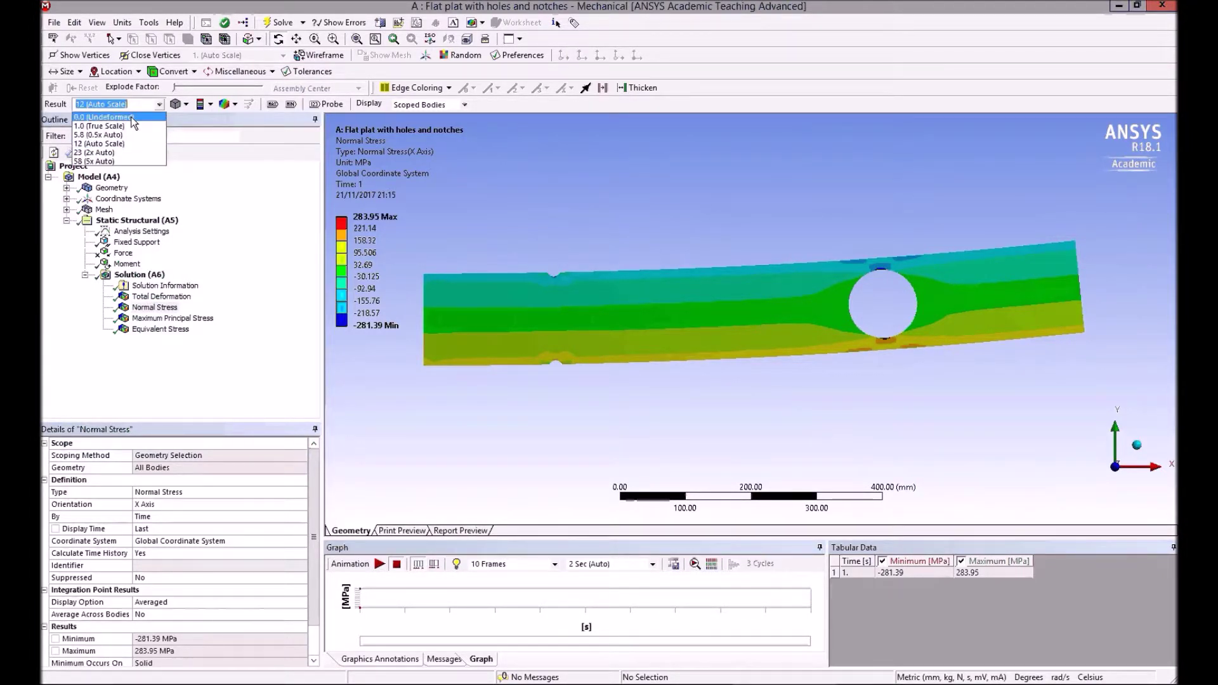
{"action": "left_click", "coordinate": [131, 118]}
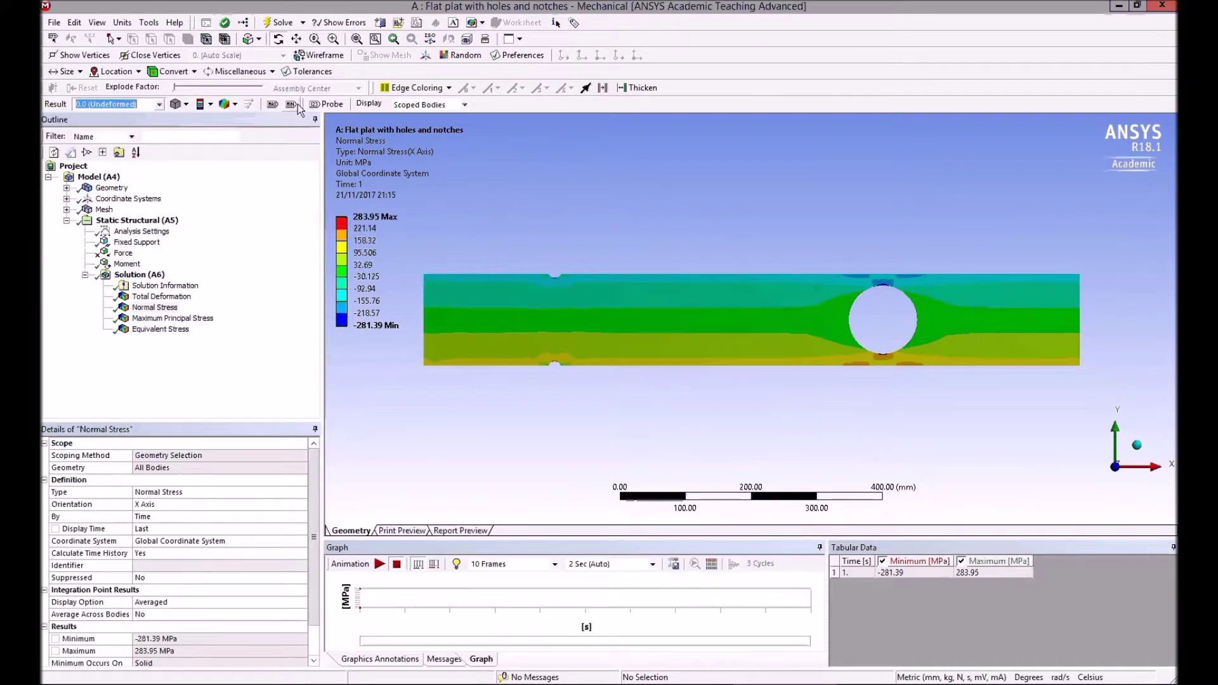
{"action": "left_click", "coordinate": [273, 104]}
{"action": "left_click", "coordinate": [292, 106]}
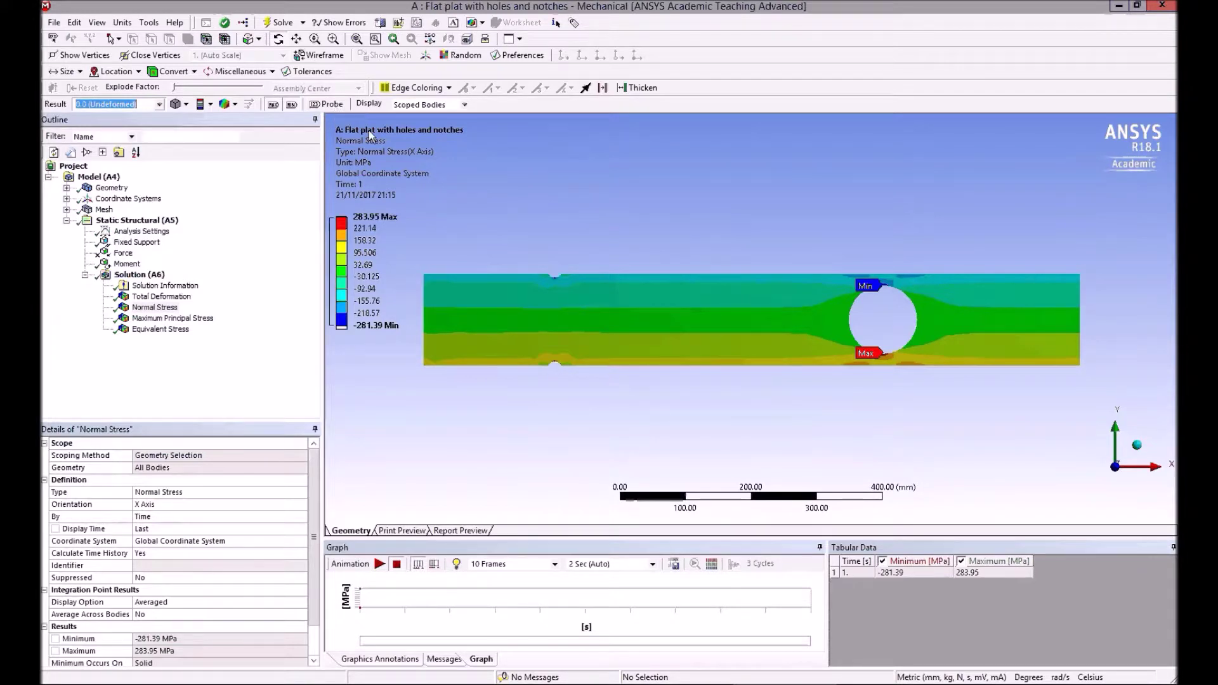
{"action": "left_click", "coordinate": [333, 39]}
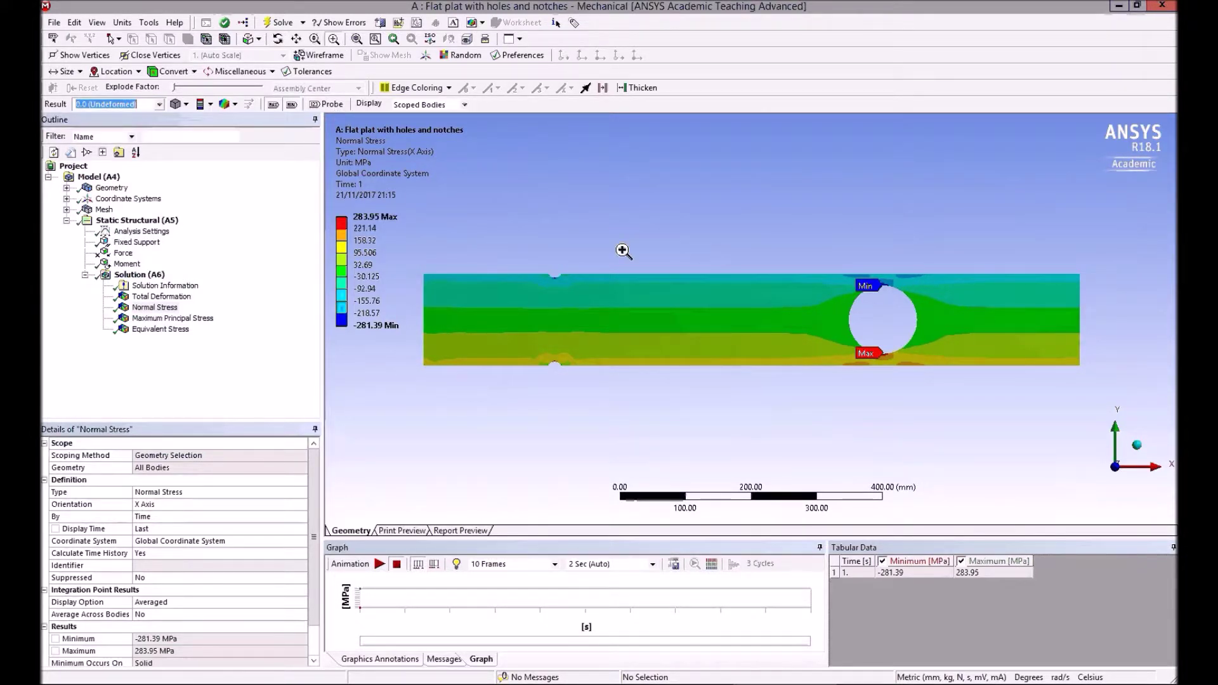
Probe normal stress at the upper edge, mid-height and lower edge, then view the Word calculations
{"action": "left_click_drag", "start_coordinate": [654, 254], "coordinate": [743, 398]}
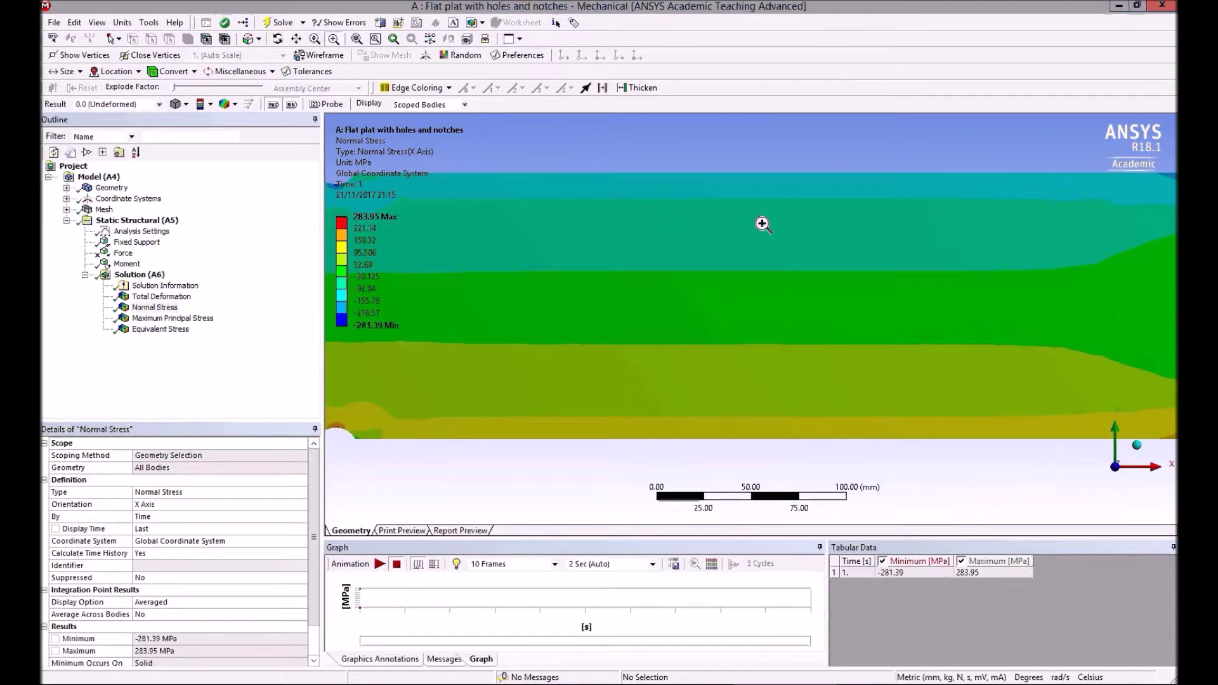
{"action": "left_click", "coordinate": [342, 105]}
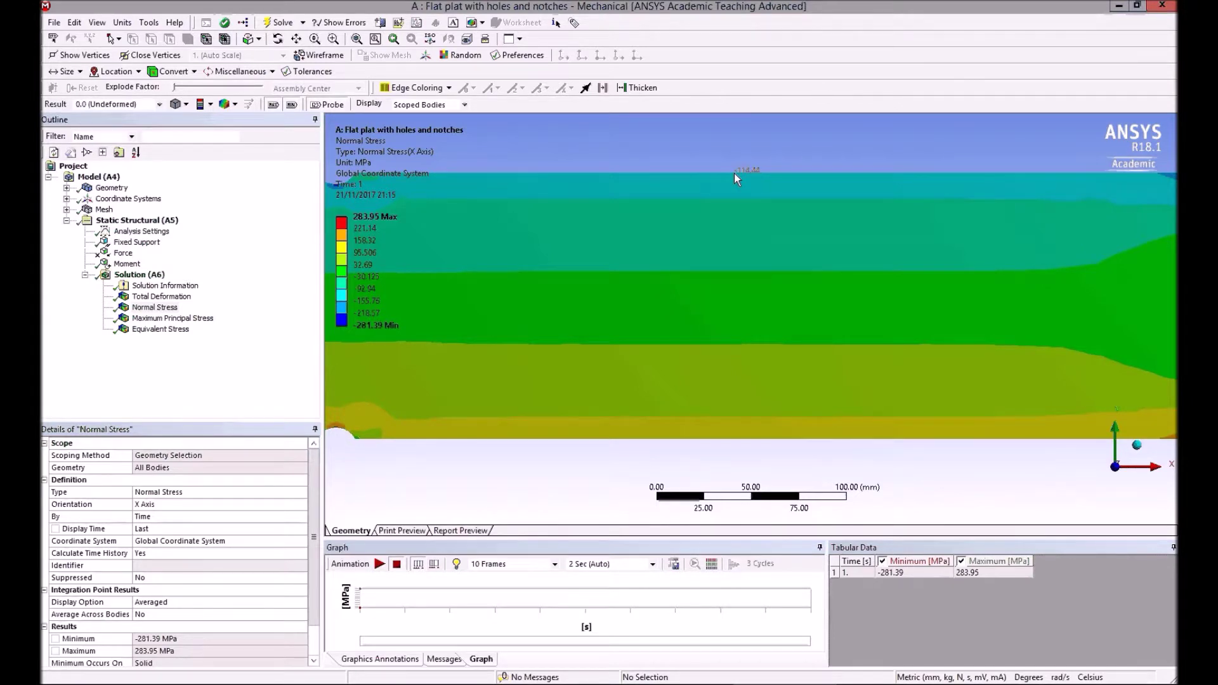
{"action": "left_click", "coordinate": [733, 173]}
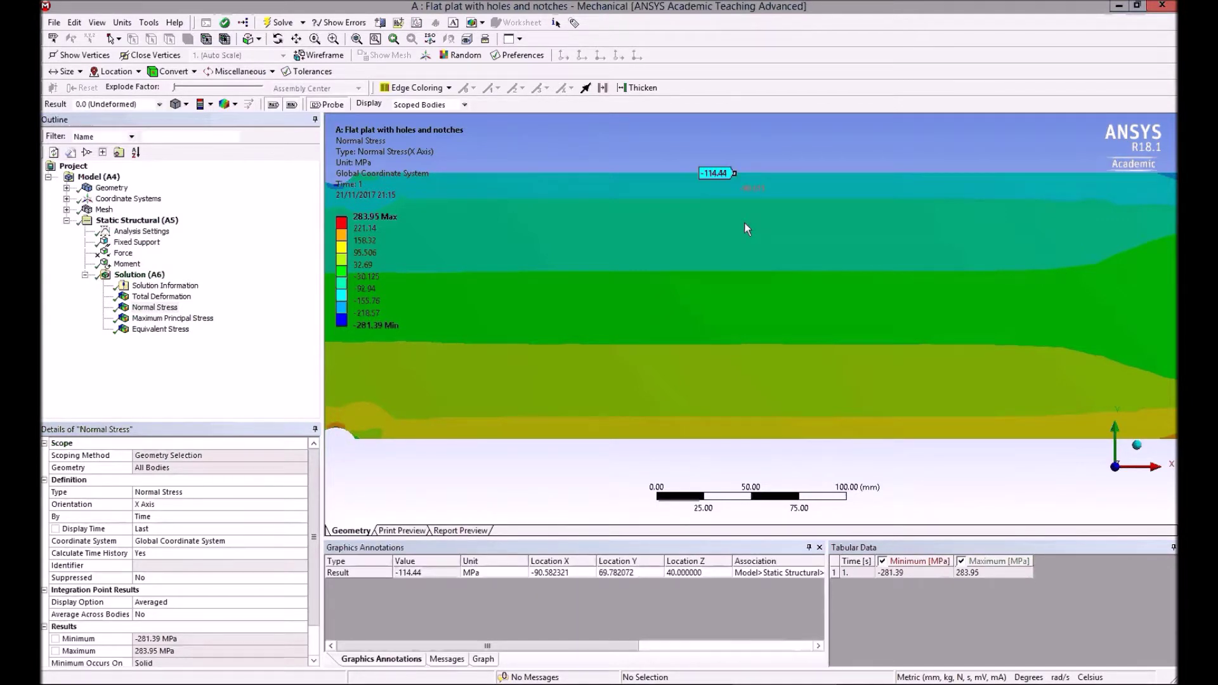
{"action": "left_click", "coordinate": [734, 305]}
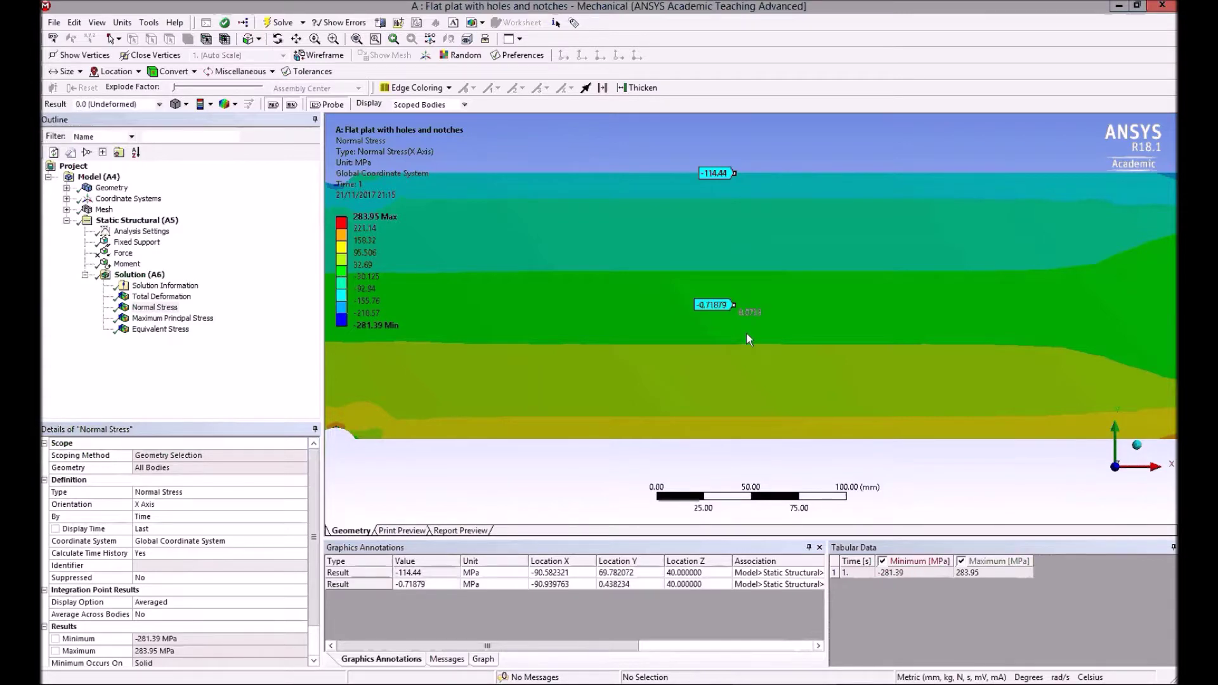
{"action": "left_click", "coordinate": [730, 439]}
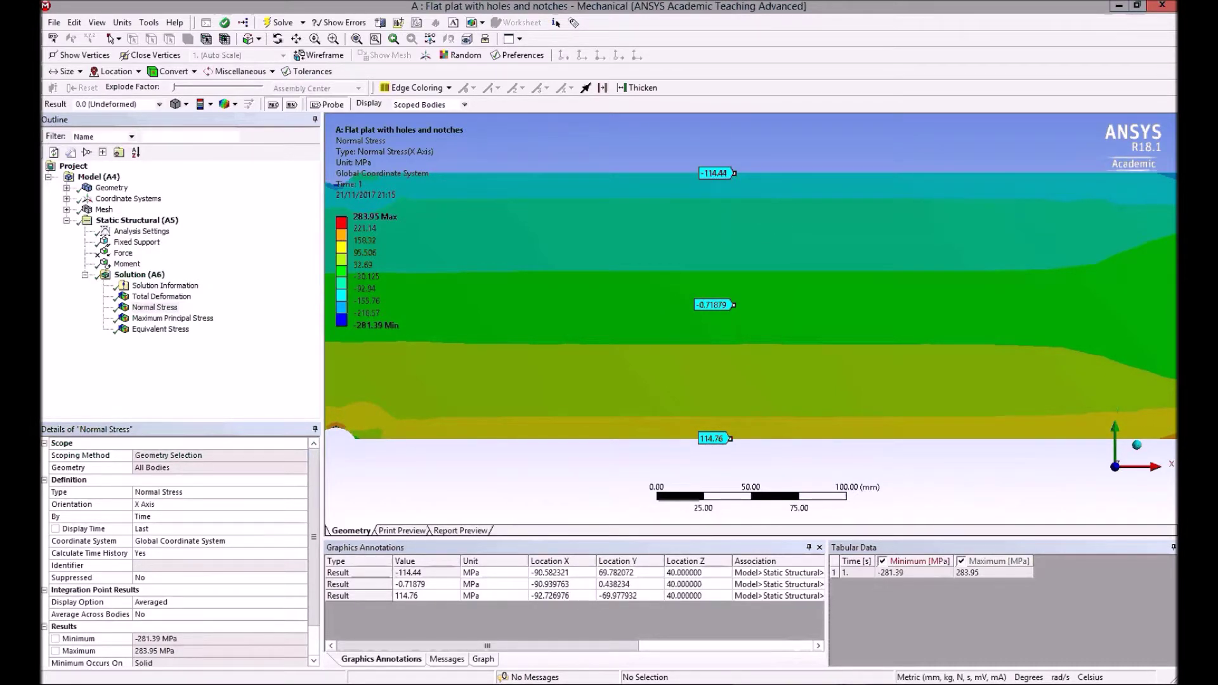
{"action": "left_click", "coordinate": [961, 623]}
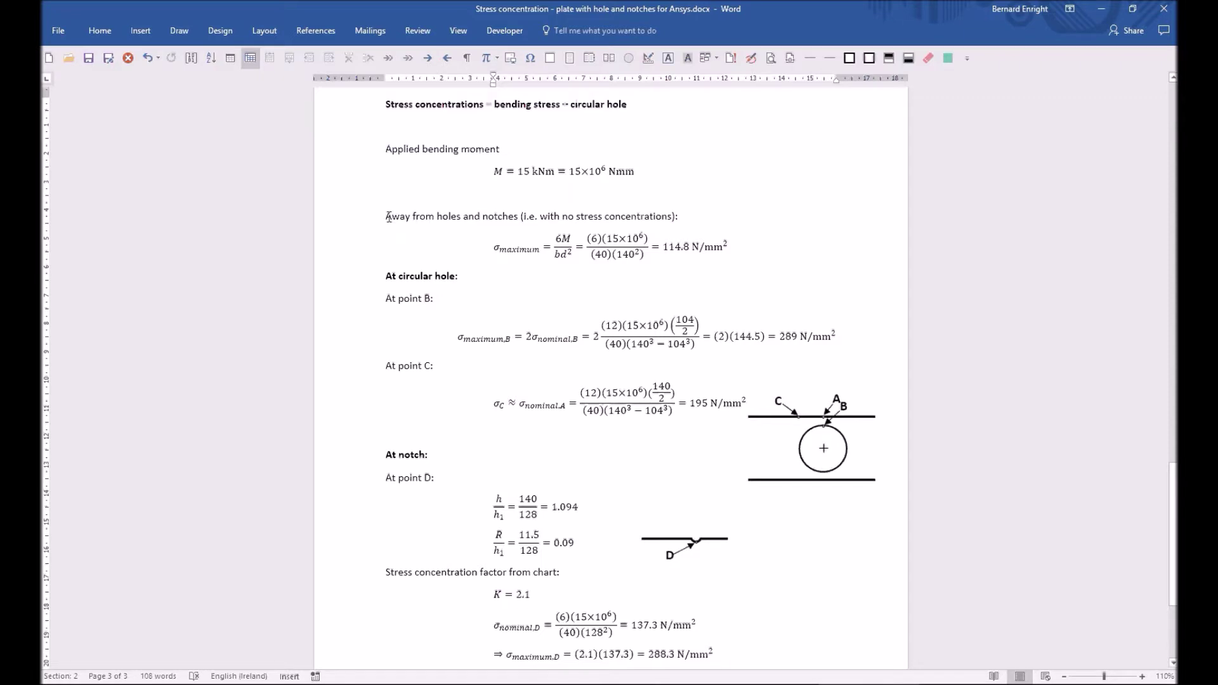
Highlight the 'Away from holes' line in Word, then return to ANSYS Mechanical
{"action": "left_click_drag", "start_coordinate": [389, 216], "coordinate": [679, 217]}
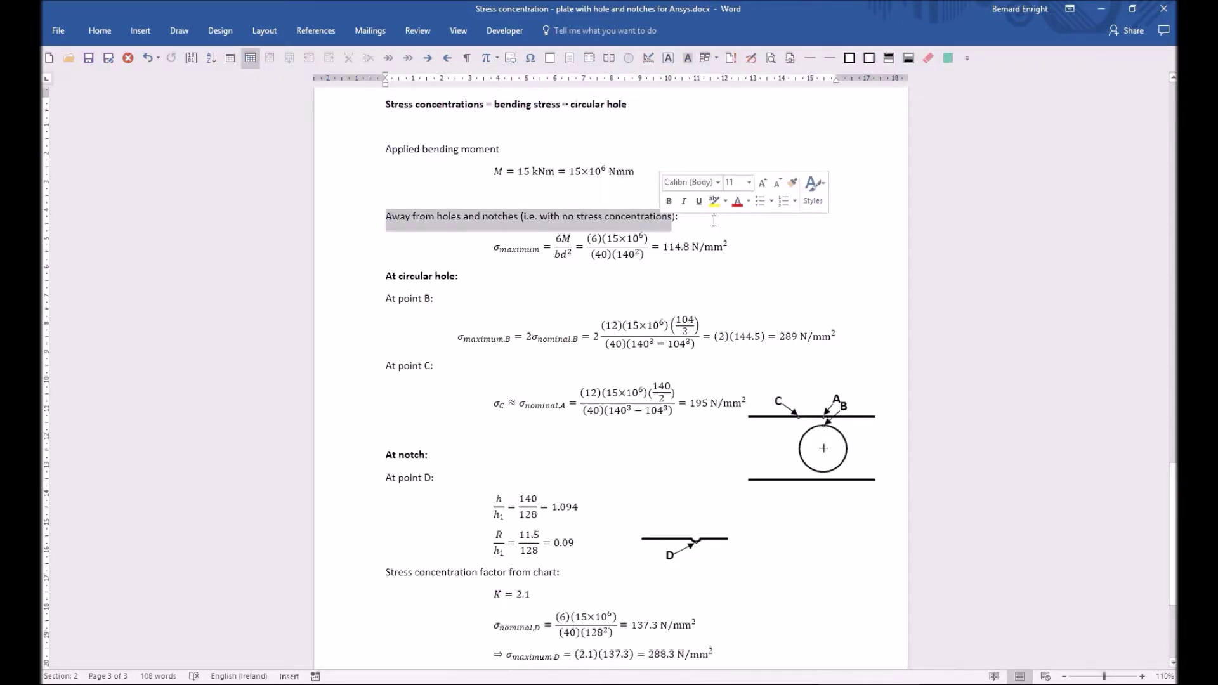
{"action": "key", "text": "Right"}
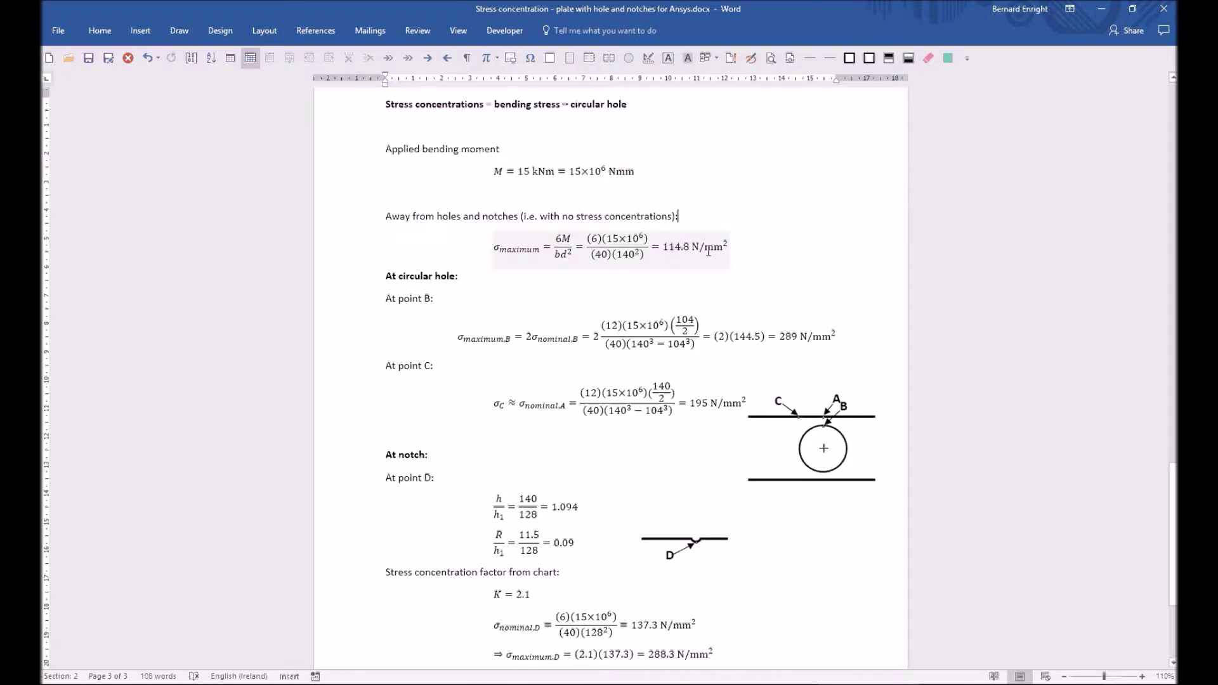
{"action": "key", "text": "alt+Tab"}
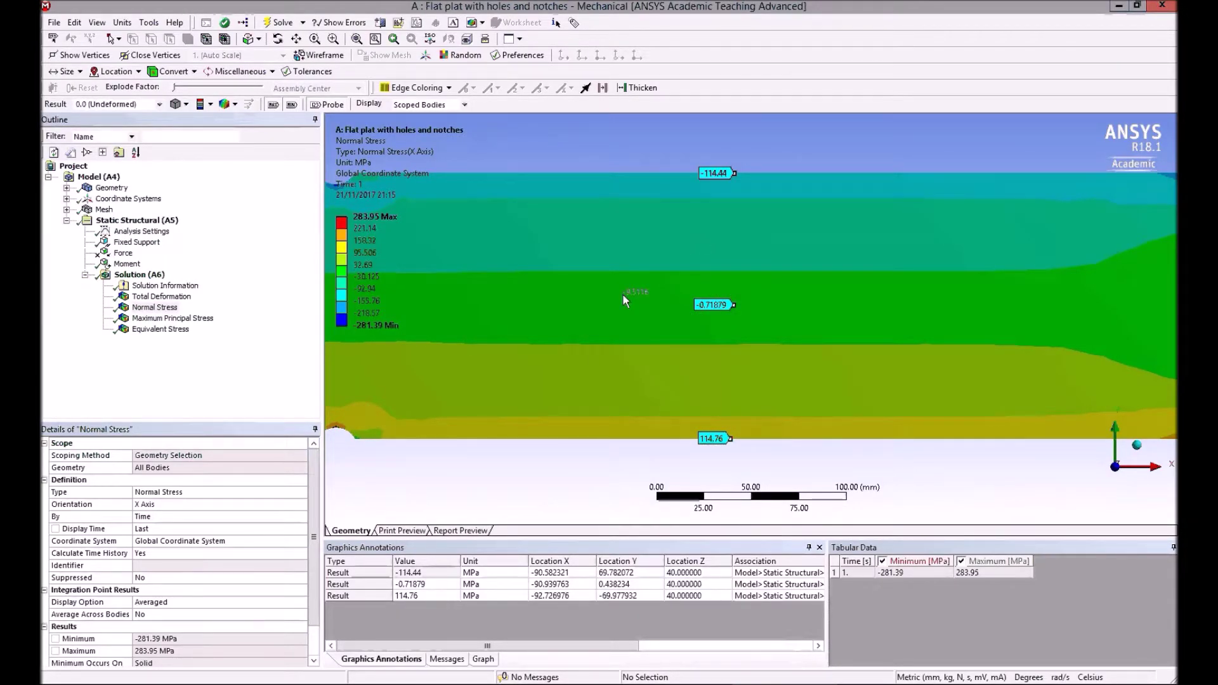
Zoom onto the hole, tilt the plate and probe the hole's upper wall (-280.79 MPa)
{"action": "left_click", "coordinate": [356, 40]}
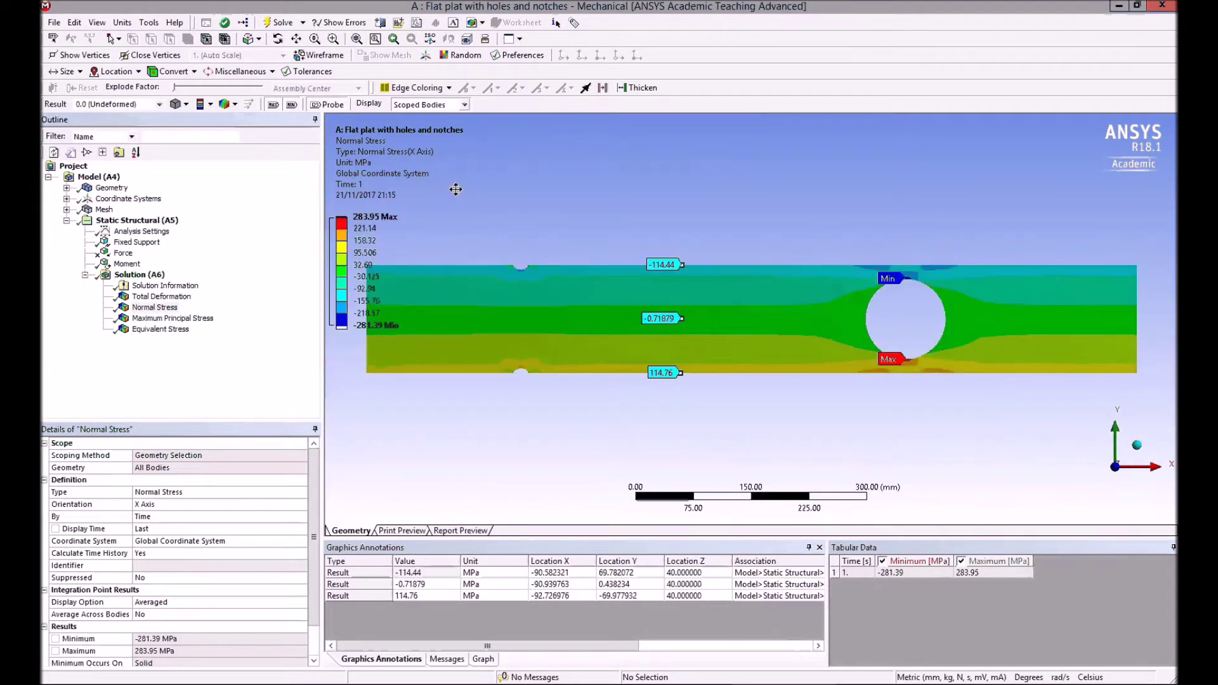
{"action": "left_click", "coordinate": [333, 38]}
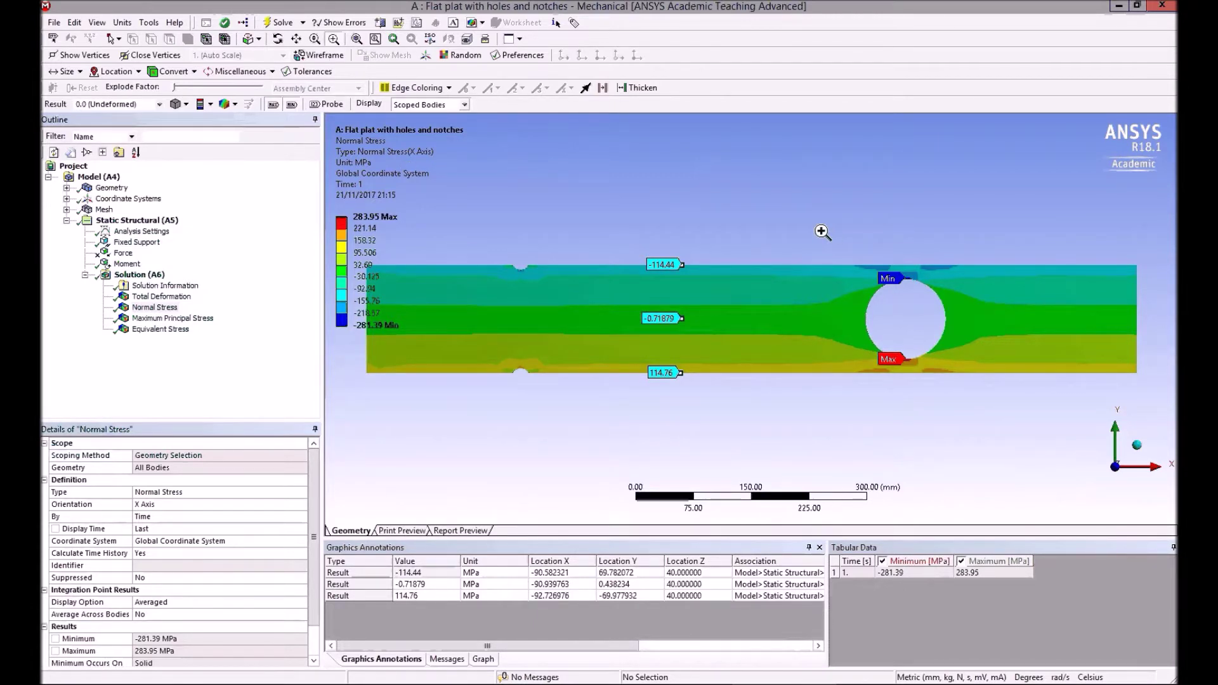
{"action": "left_click_drag", "start_coordinate": [823, 233], "coordinate": [979, 415]}
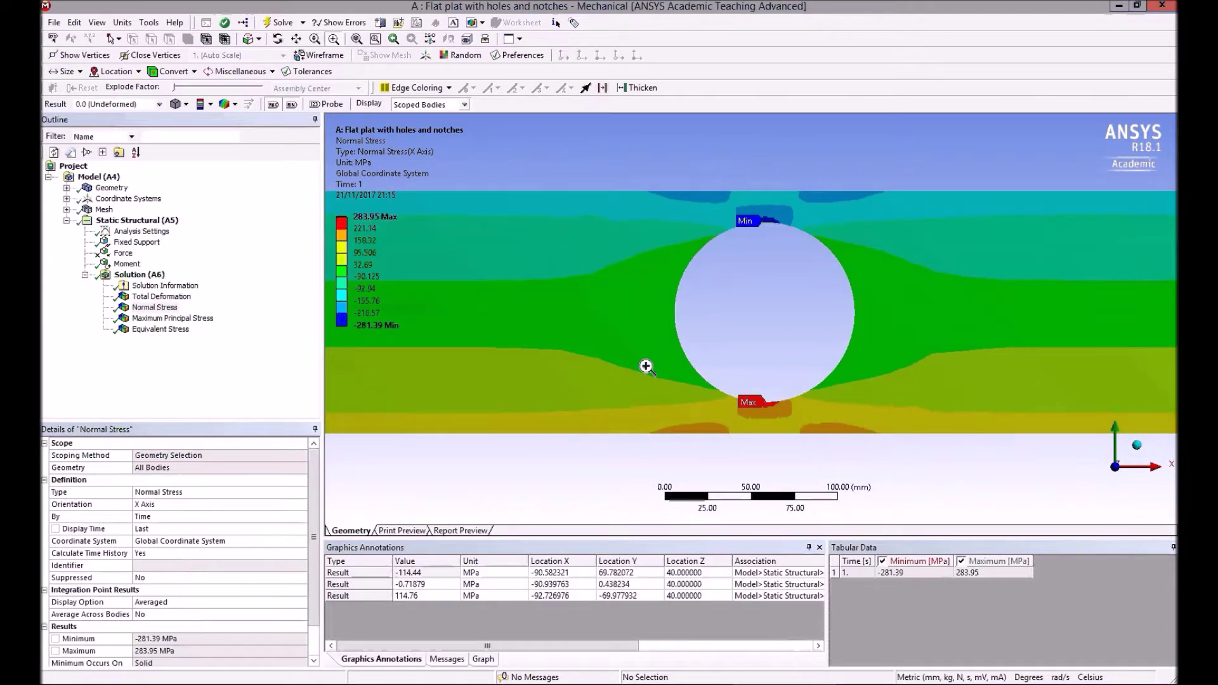
{"action": "left_click", "coordinate": [336, 105]}
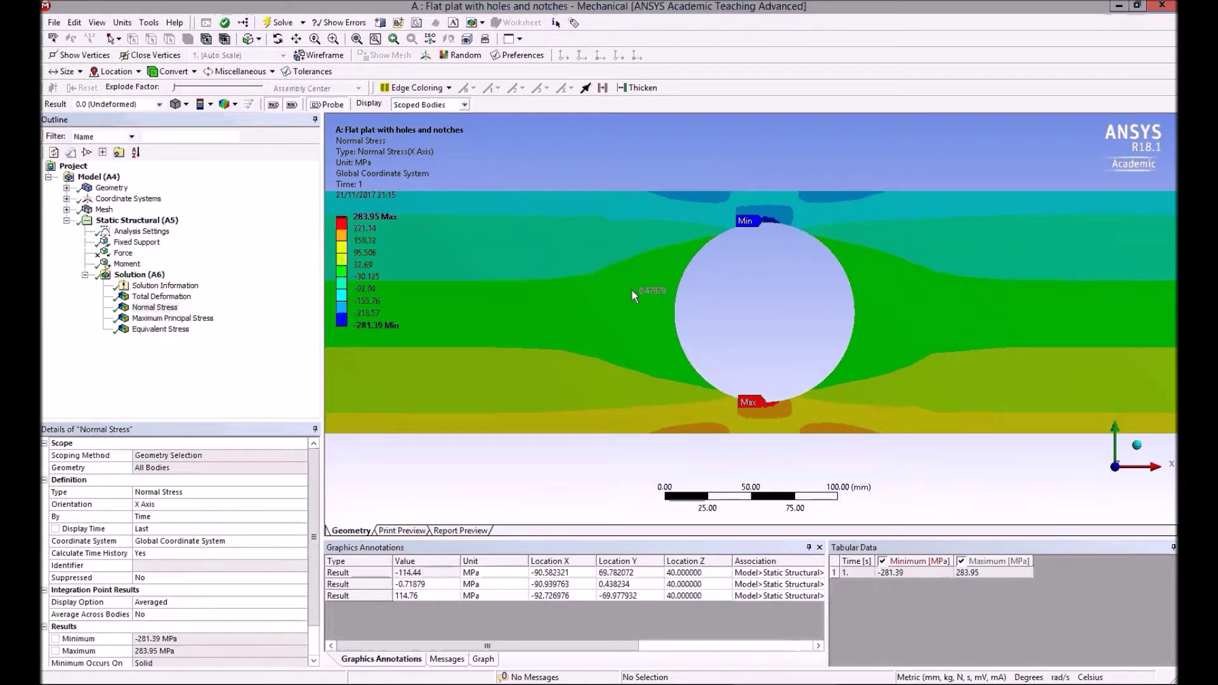
{"action": "left_click", "coordinate": [278, 39]}
{"action": "left_click_drag", "start_coordinate": [606, 229], "coordinate": [630, 217]}
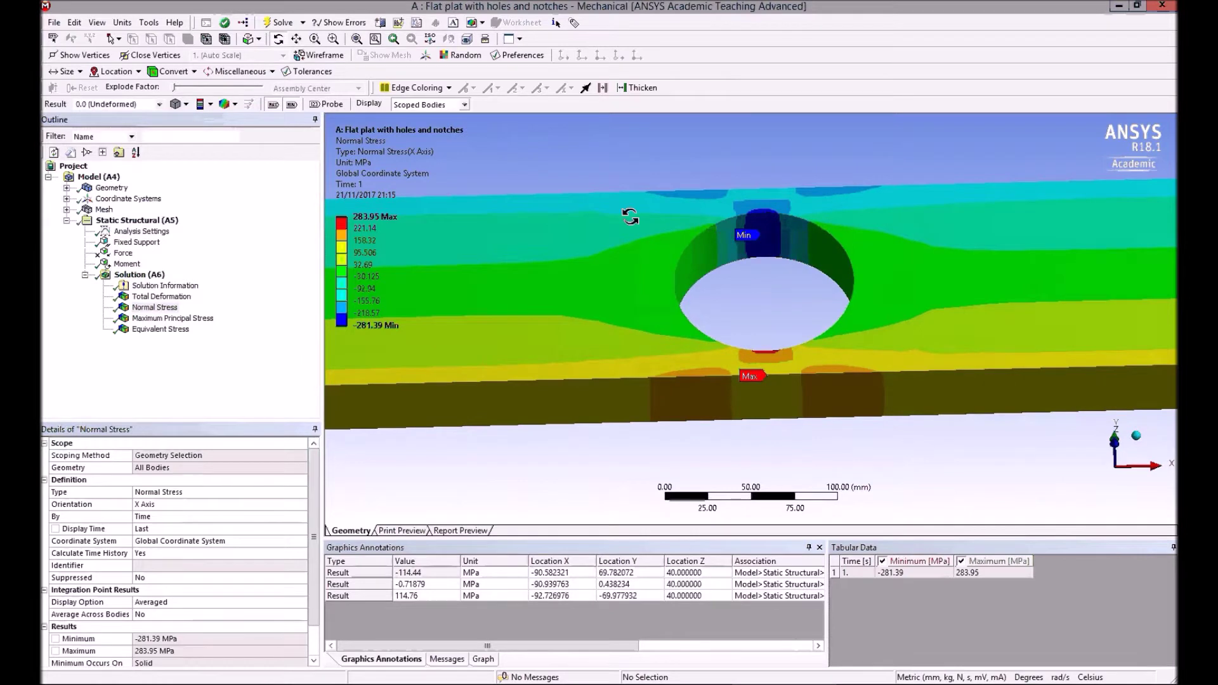
{"action": "left_click", "coordinate": [327, 104]}
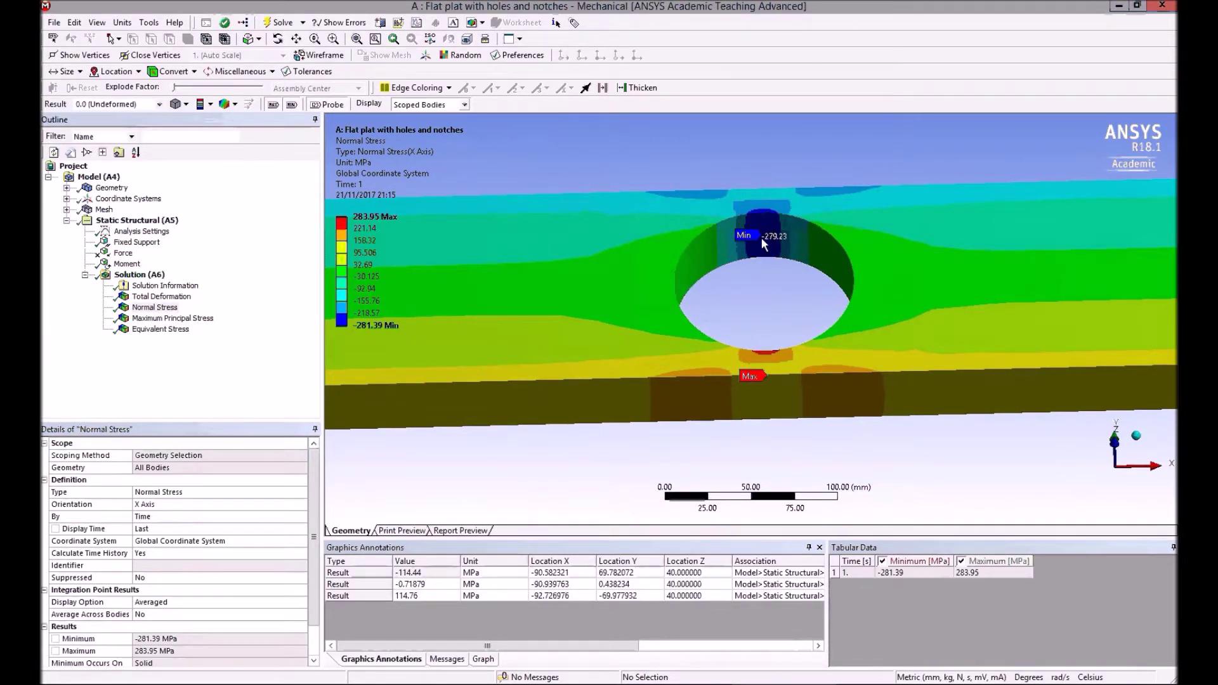
{"action": "left_click", "coordinate": [764, 238]}
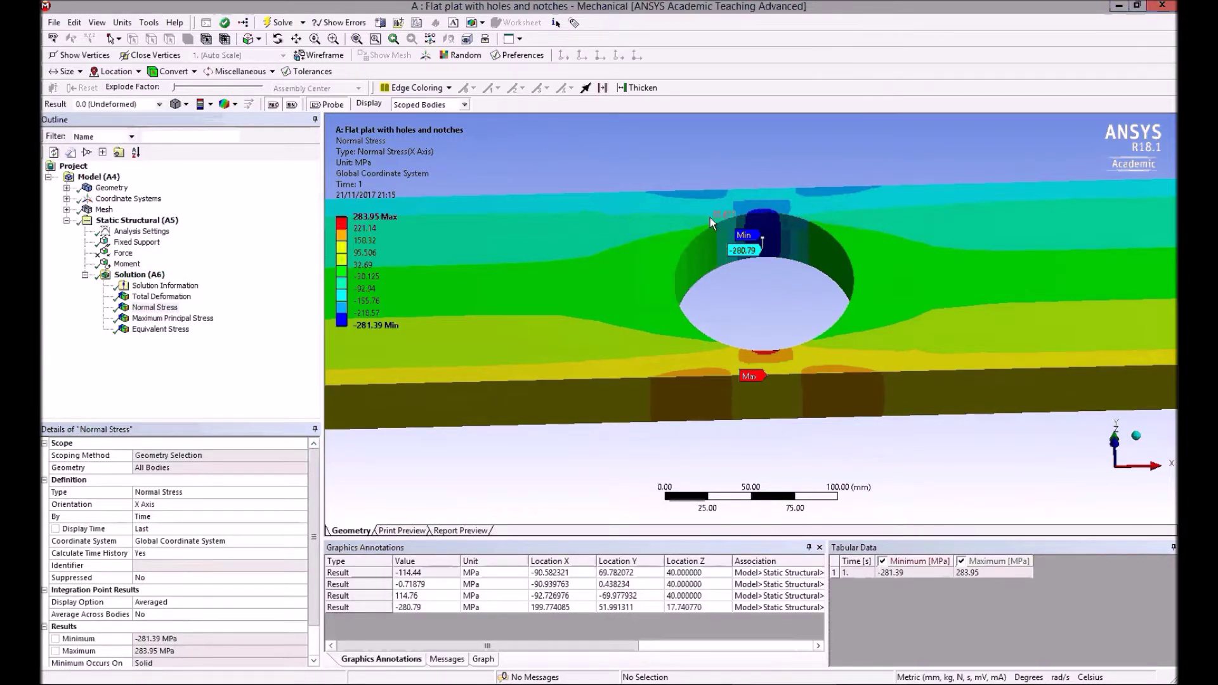
Probe the upper edge left of, right of and above the hole (-116.54, -101.81, -192.44 MPa)
{"action": "left_click", "coordinate": [1116, 443]}
{"action": "left_click", "coordinate": [1115, 426]}
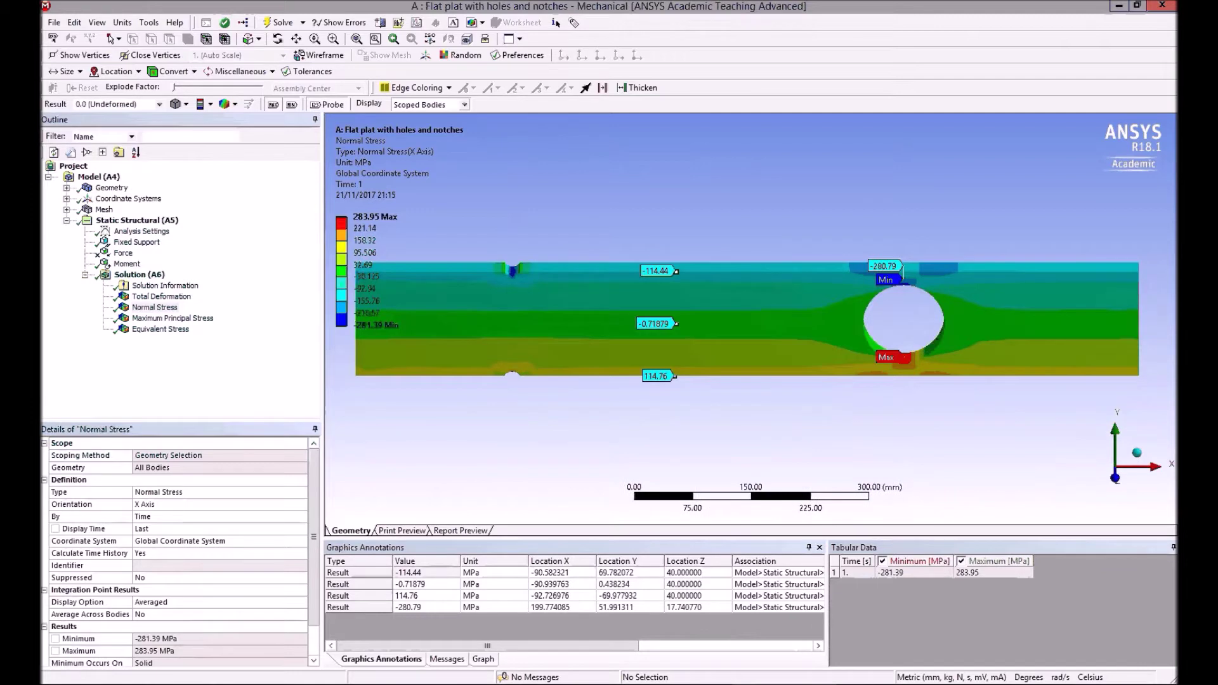
{"action": "left_click", "coordinate": [334, 38]}
{"action": "left_click_drag", "start_coordinate": [815, 227], "coordinate": [948, 323]}
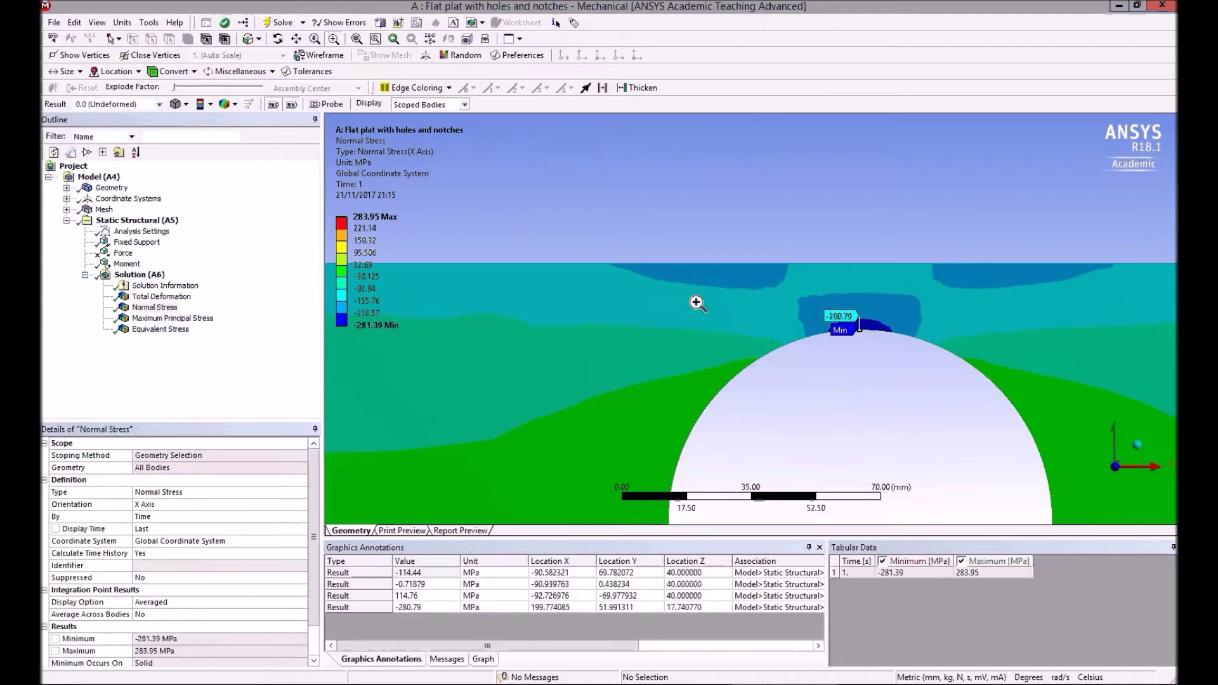
{"action": "left_click", "coordinate": [334, 105]}
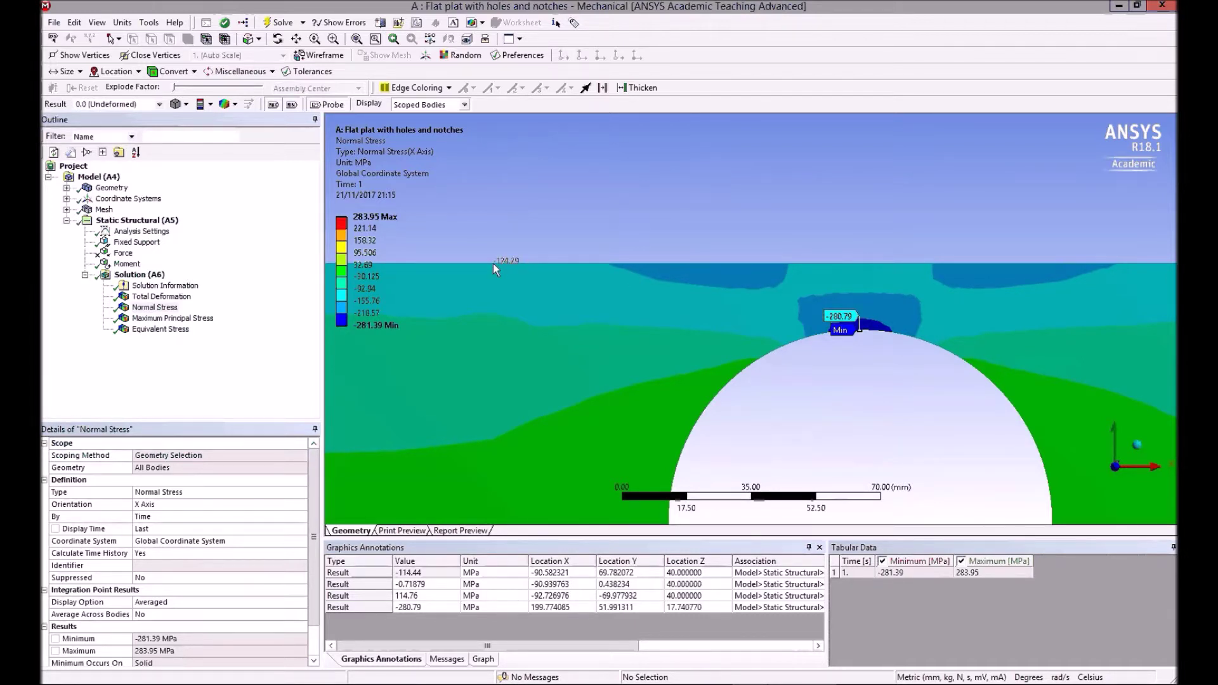
{"action": "left_click", "coordinate": [393, 264]}
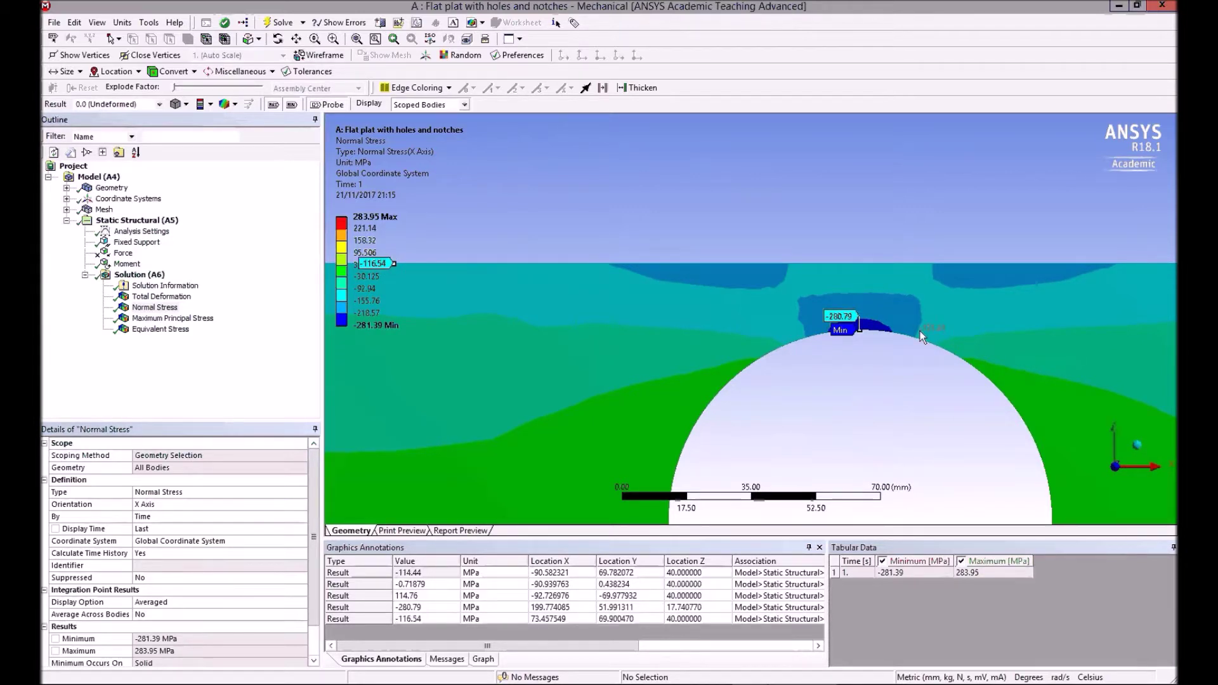
{"action": "left_click", "coordinate": [855, 264]}
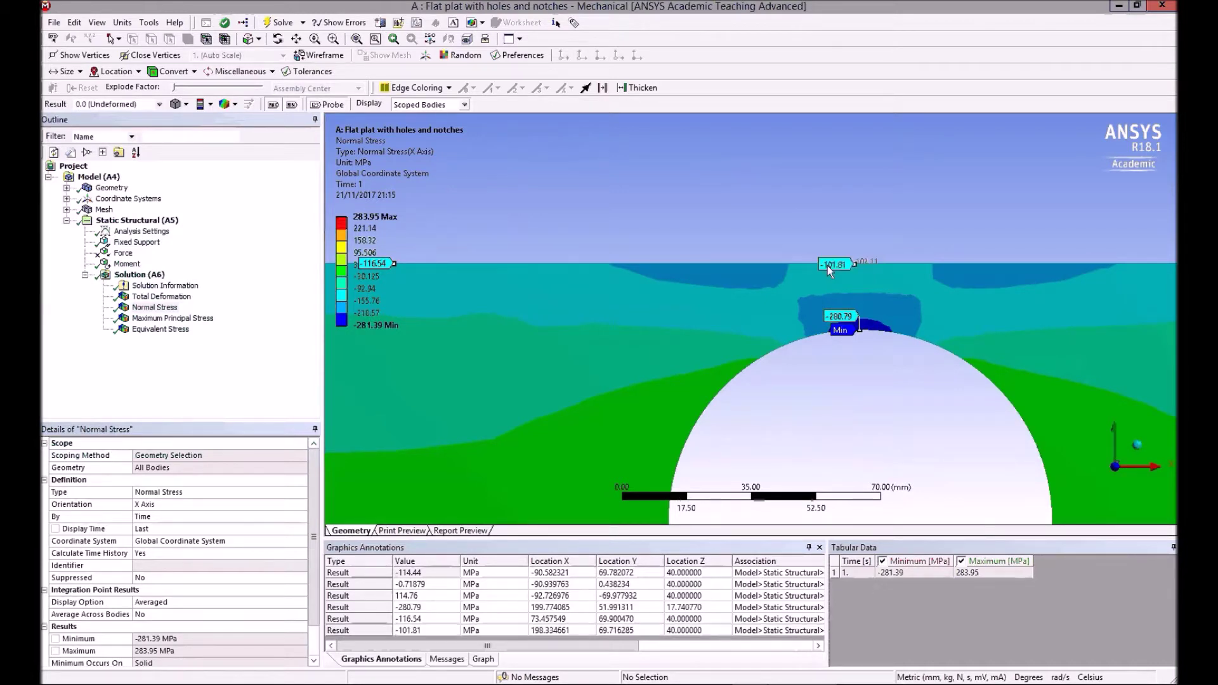
{"action": "left_click", "coordinate": [722, 264]}
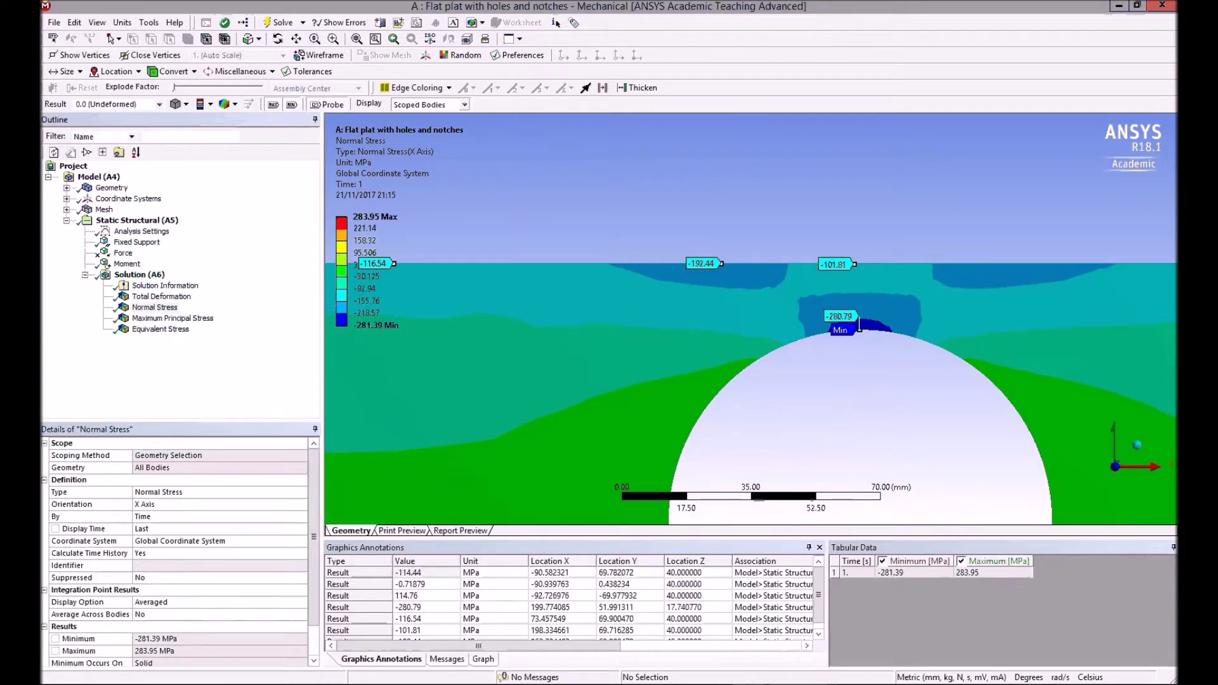
{"action": "key", "text": "alt+Tab"}
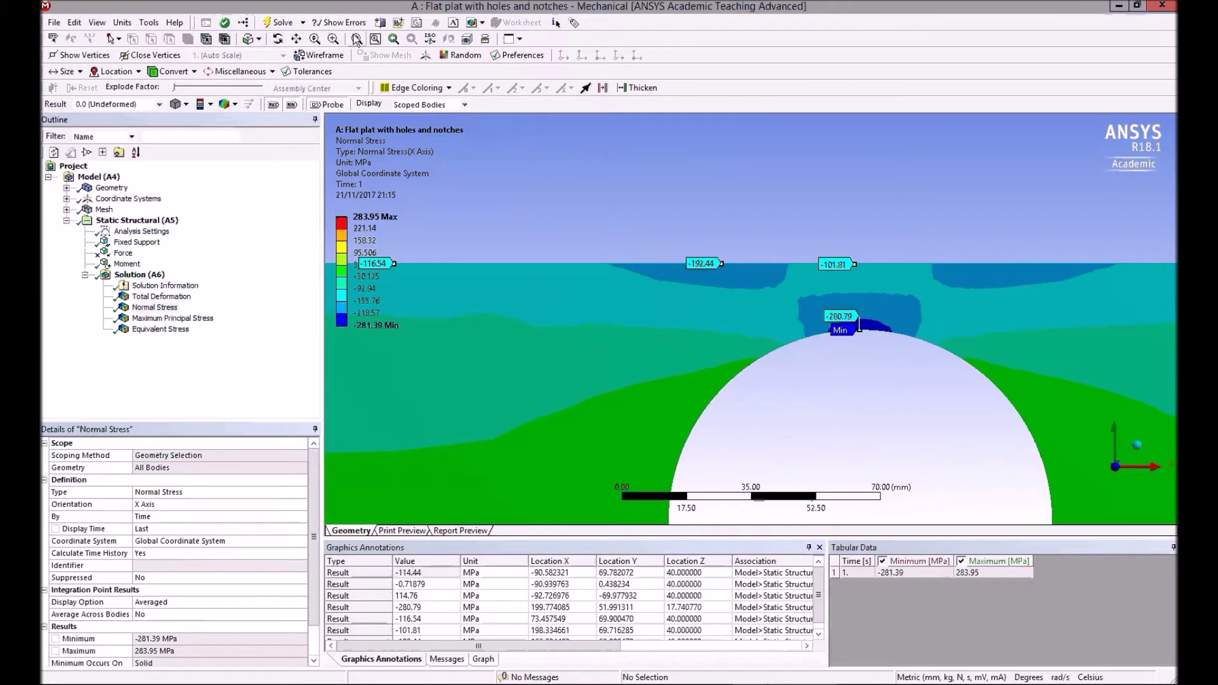
{"action": "left_click", "coordinate": [353, 39]}
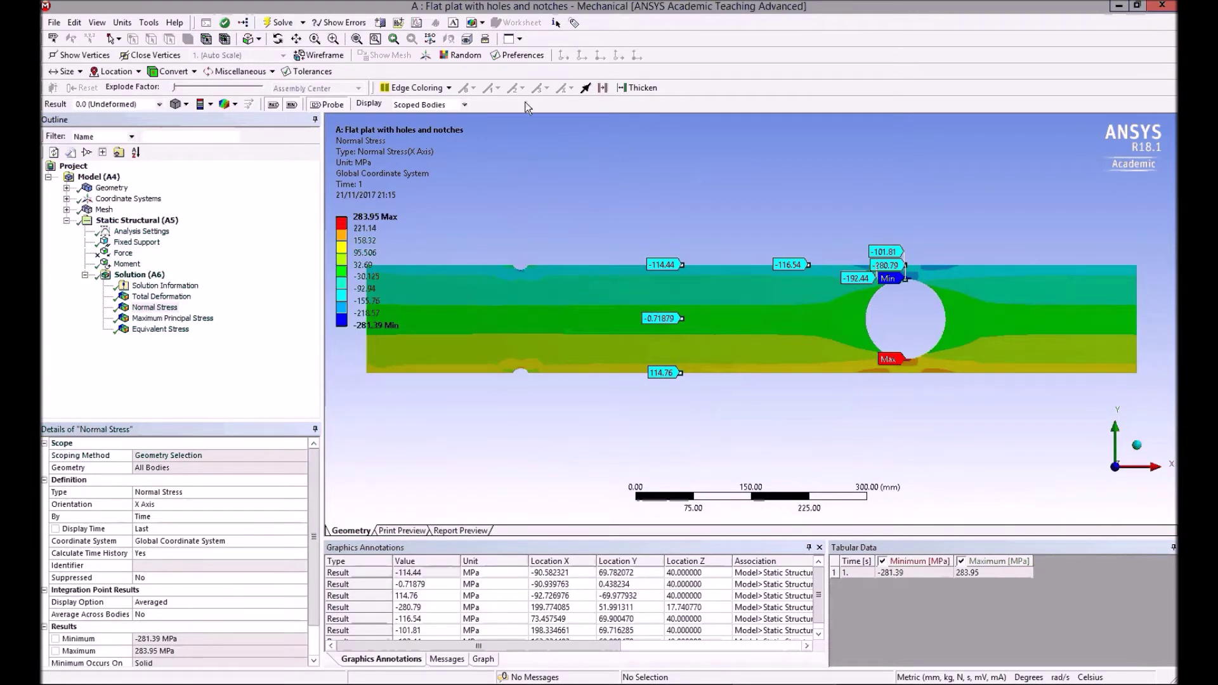
Tilt the plate into a 3-D view and box-zoom onto the left notch
{"action": "left_click", "coordinate": [334, 38]}
{"action": "left_click", "coordinate": [279, 39]}
{"action": "left_click_drag", "start_coordinate": [553, 219], "coordinate": [507, 236]}
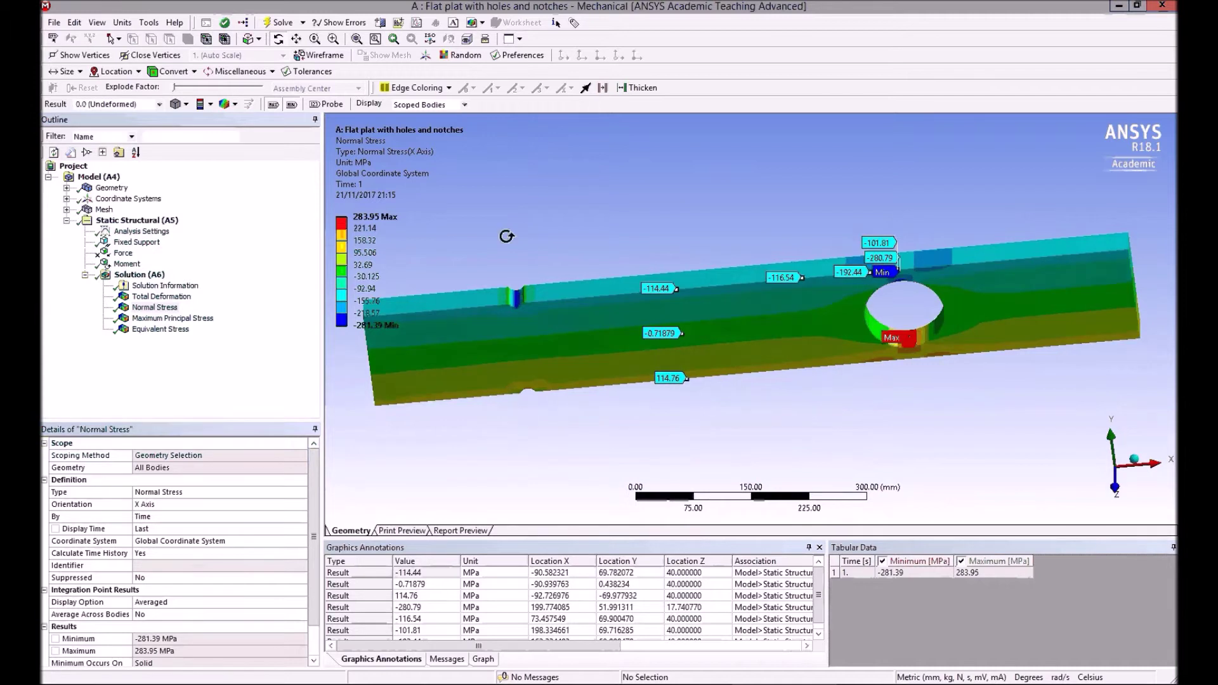
{"action": "left_click", "coordinate": [334, 39]}
{"action": "left_click_drag", "start_coordinate": [489, 270], "coordinate": [546, 340]}
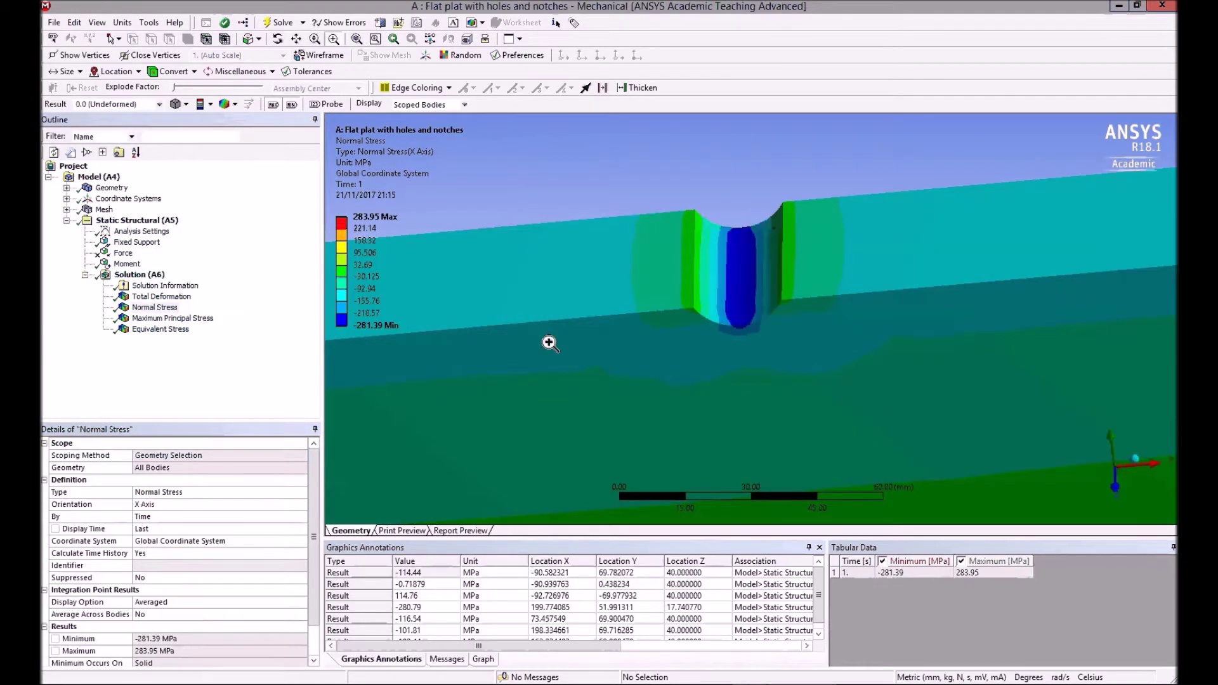
Probe the left notch root, reading -272.81 MPa, then box-zoom onto its minimum-stress region
{"action": "left_click", "coordinate": [345, 105]}
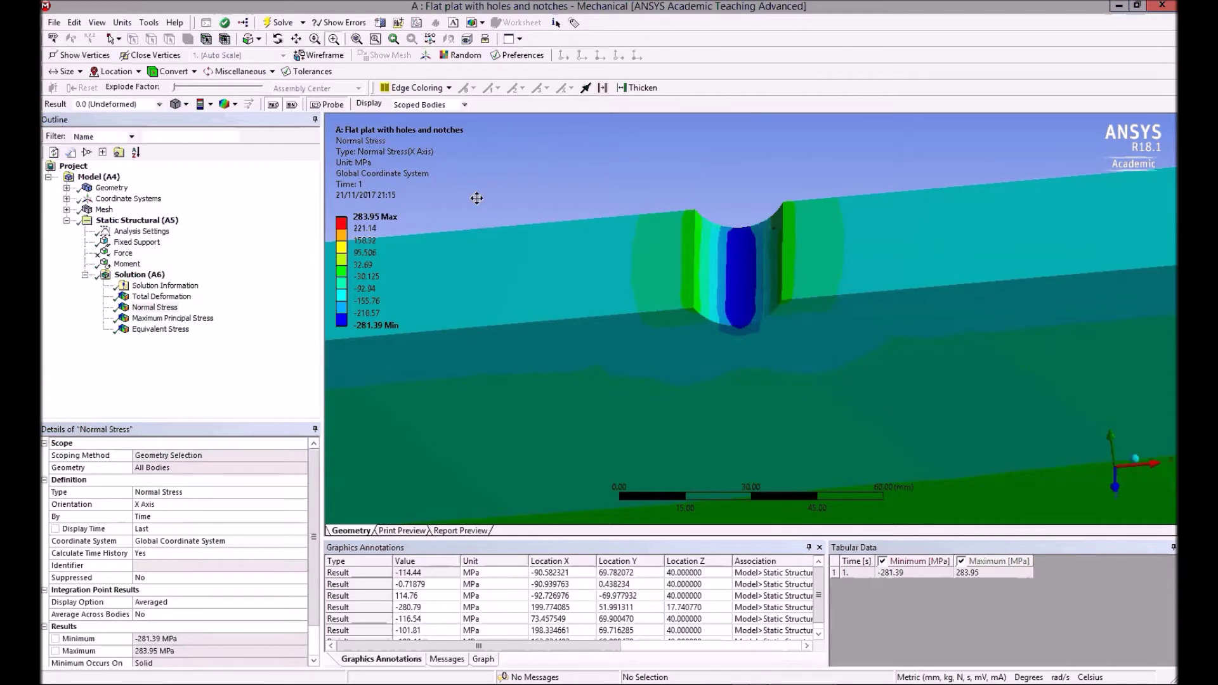
{"action": "left_click", "coordinate": [741, 272]}
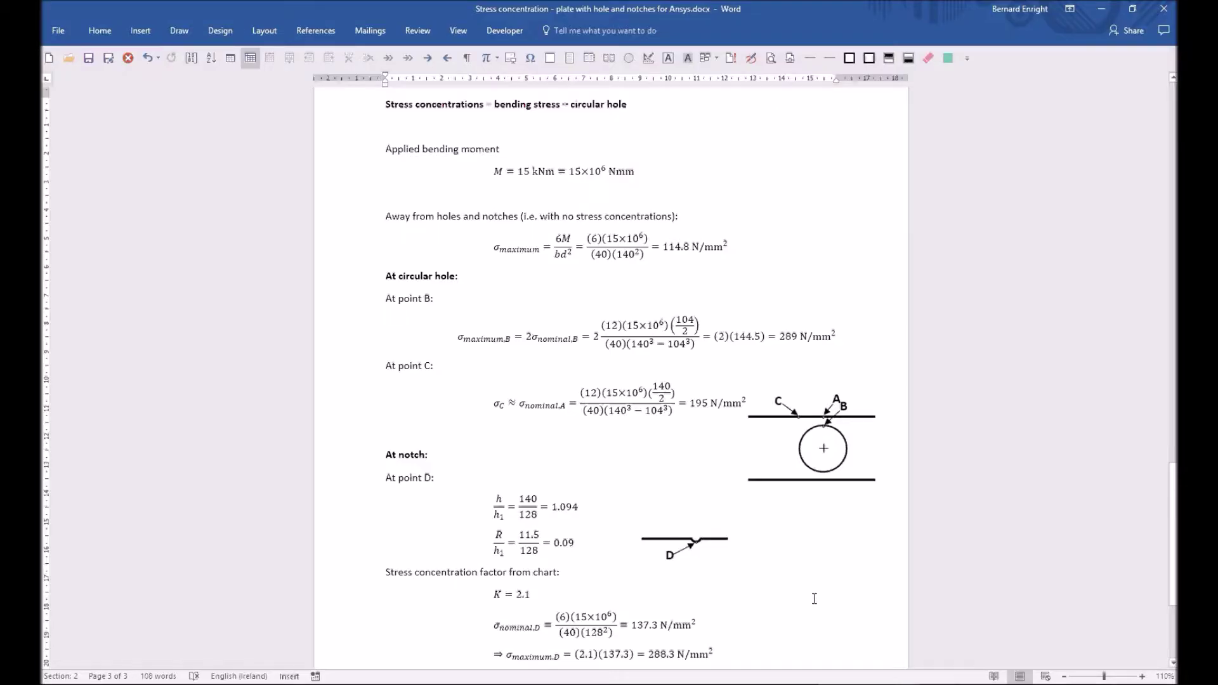
{"action": "scroll", "coordinate": [814, 598], "scroll_direction": "down", "scroll_amount": 1}
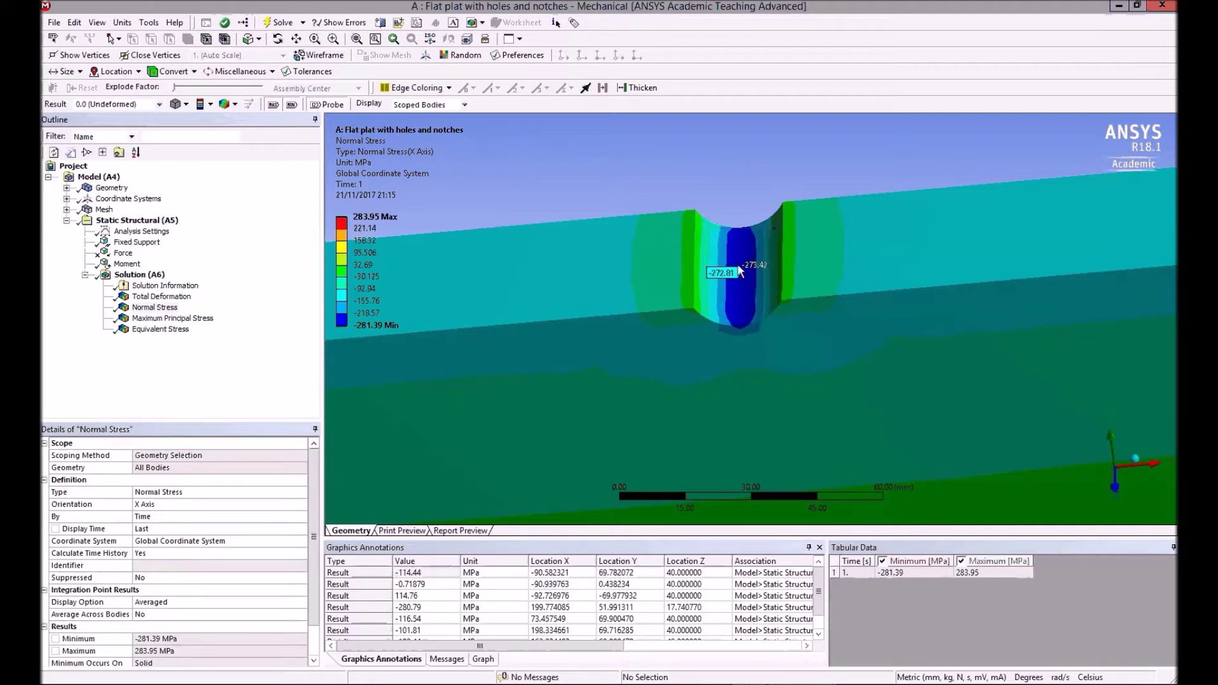
{"action": "left_click", "coordinate": [334, 39]}
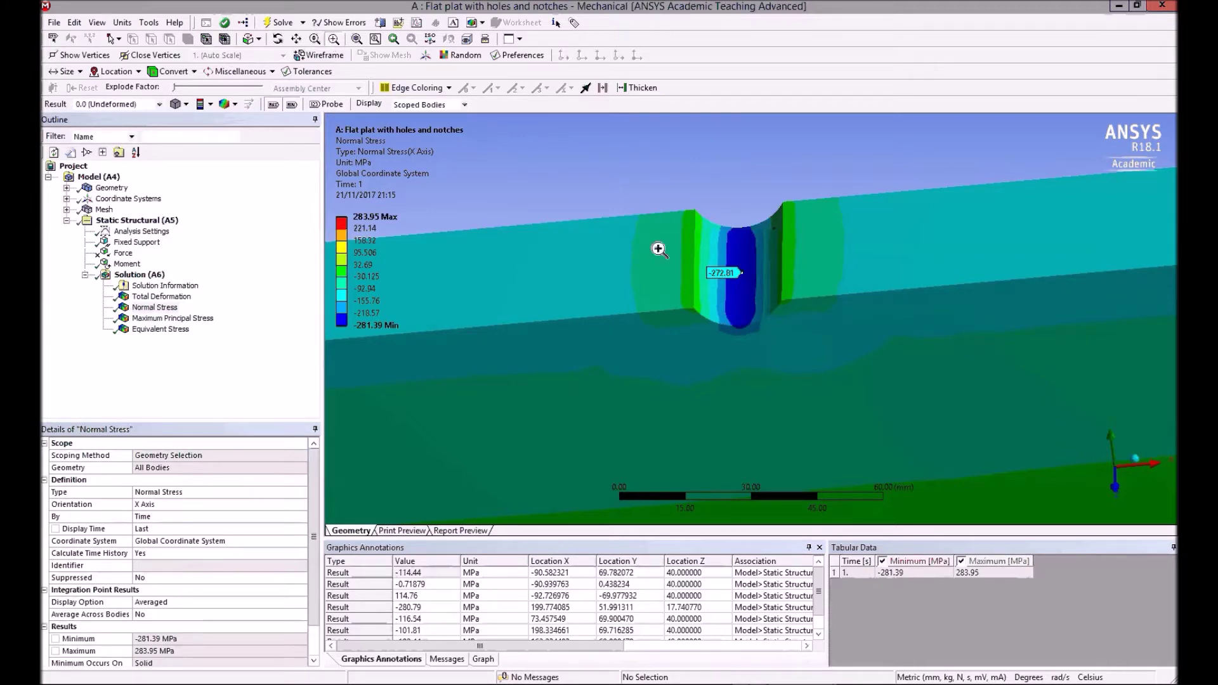
{"action": "left_click_drag", "start_coordinate": [712, 239], "coordinate": [776, 296]}
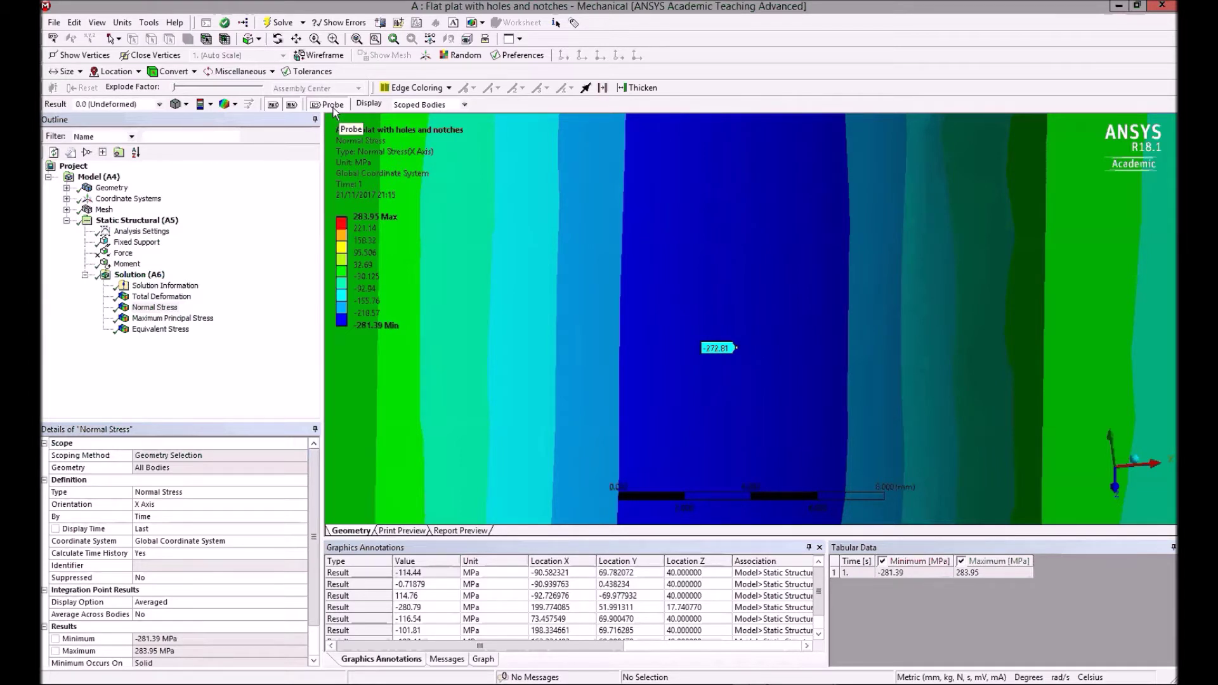
Zoom out to the whole plate and hide the maximum and minimum stress labels
{"action": "left_click", "coordinate": [356, 39]}
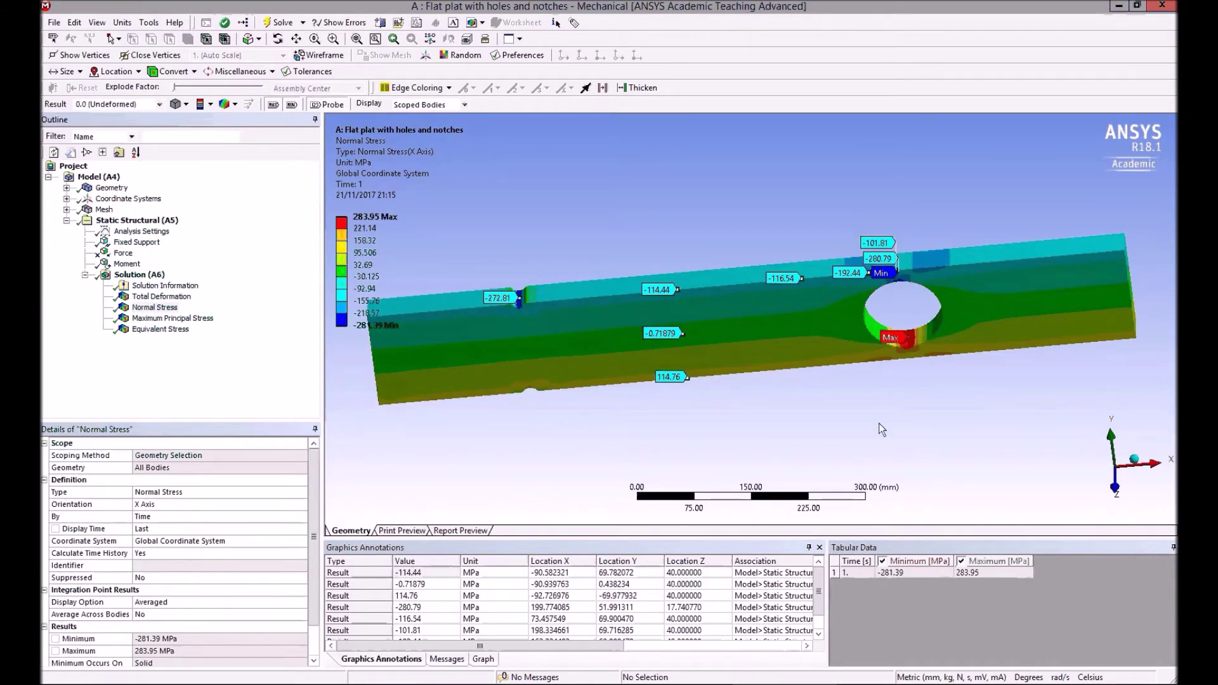
{"action": "left_click", "coordinate": [273, 104]}
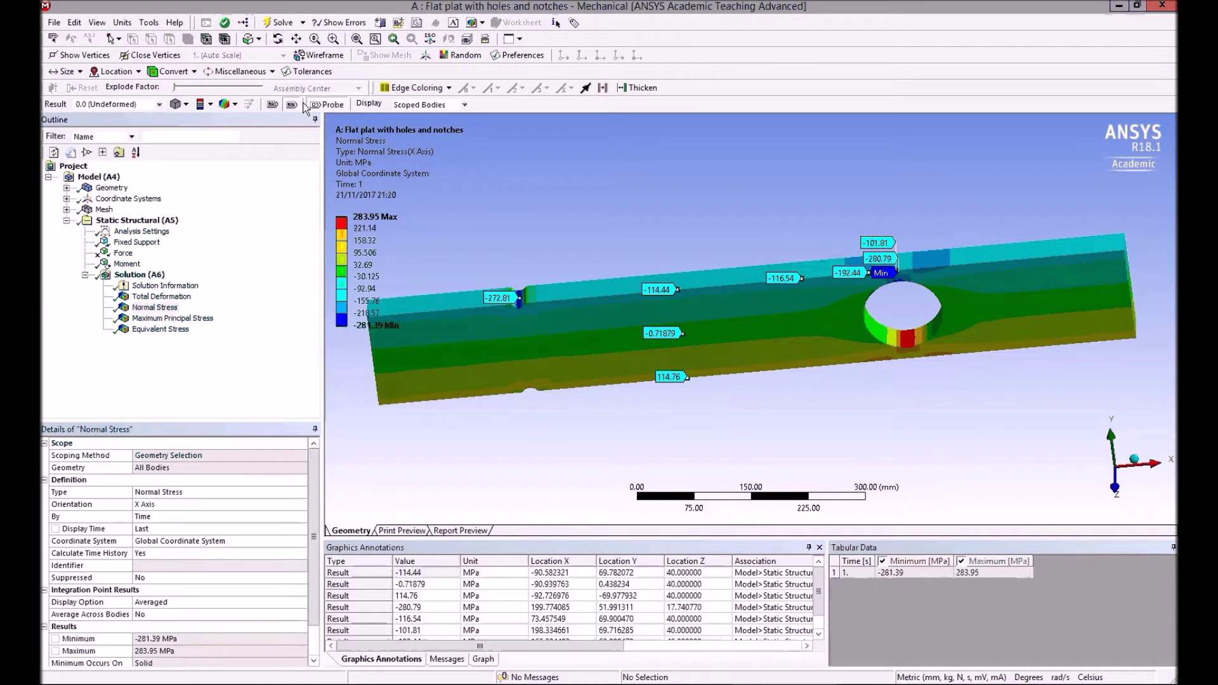
{"action": "left_click", "coordinate": [292, 105]}
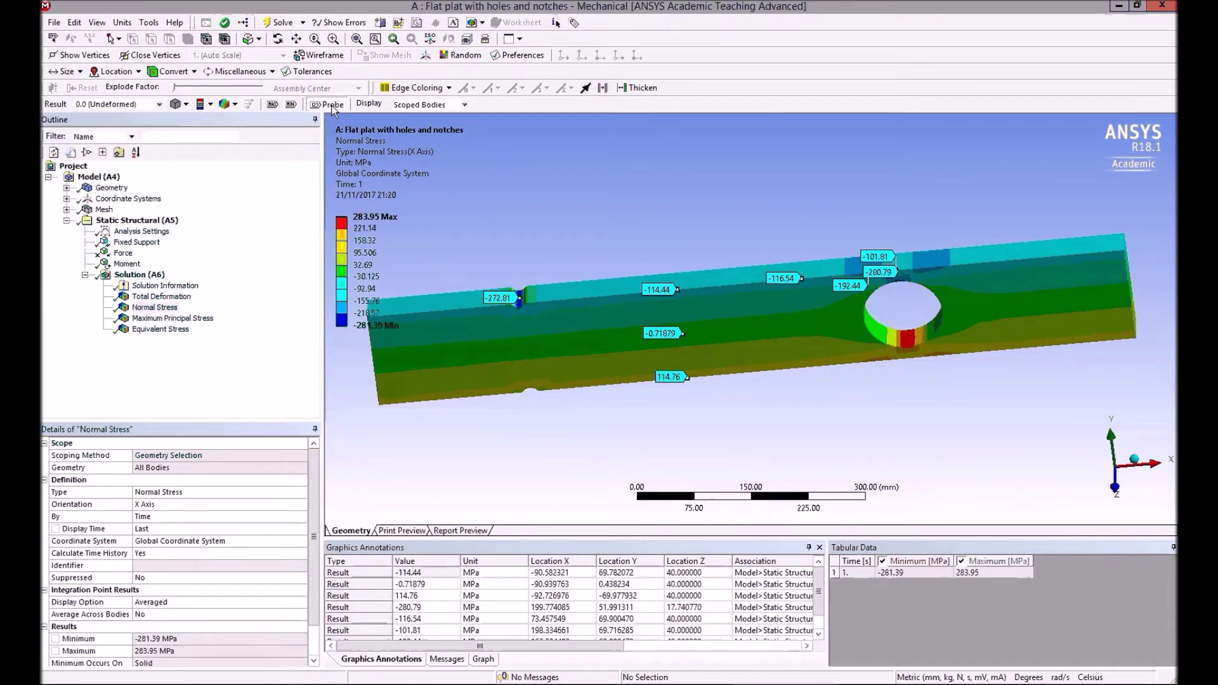
{"action": "left_click", "coordinate": [336, 105]}
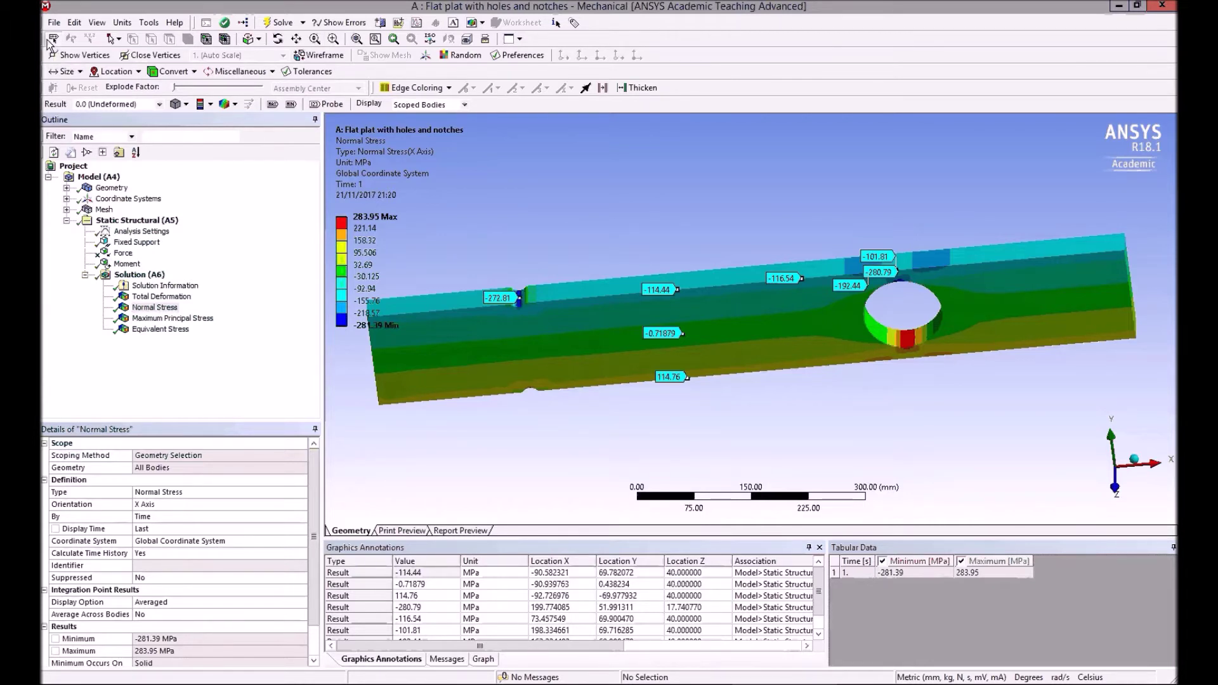
Delete the -272.81, -114.44, 114.76, -116.54, -280.79 and -192.44 MPa probe labels
{"action": "left_click", "coordinate": [500, 301]}
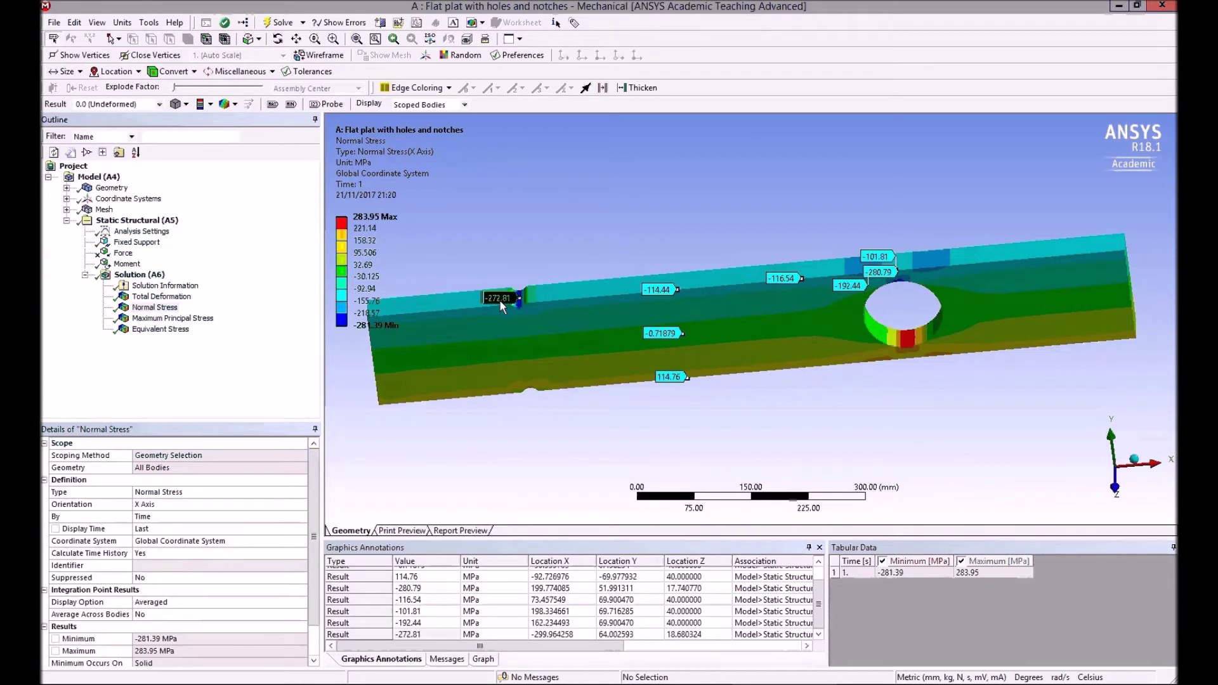
{"action": "left_click", "coordinate": [651, 290], "text": "ctrl"}
{"action": "key", "text": "Delete"}
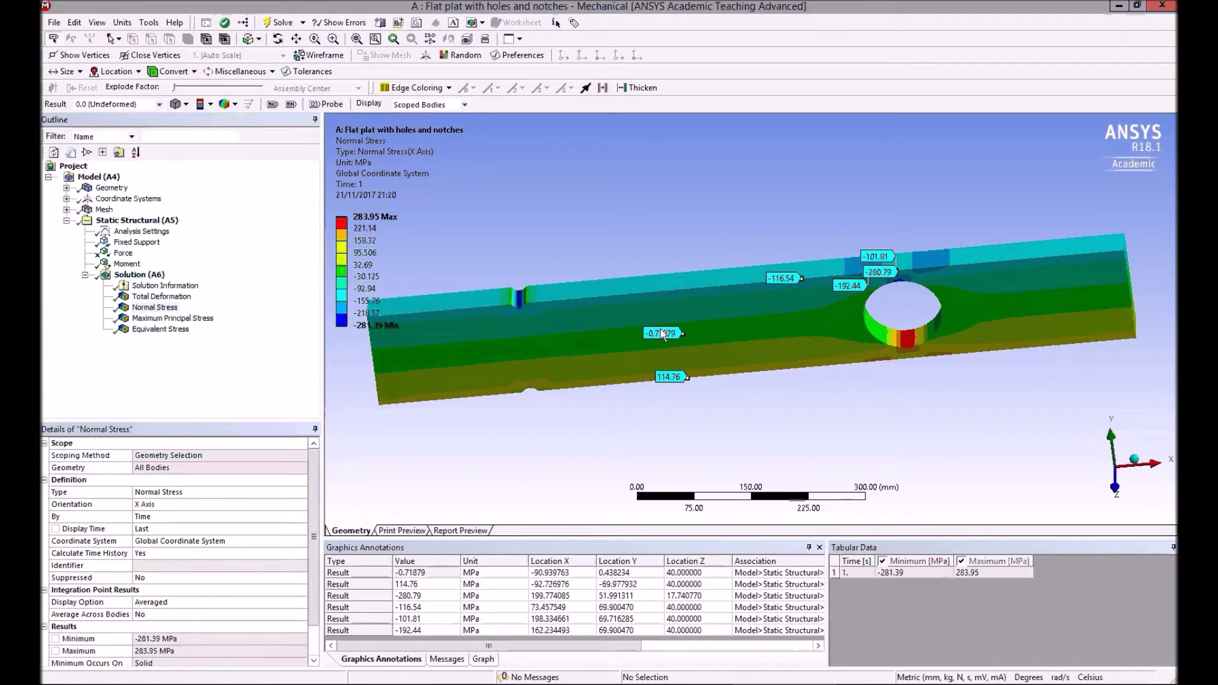
{"action": "left_click", "coordinate": [661, 371], "text": "ctrl"}
{"action": "key", "text": "Delete"}
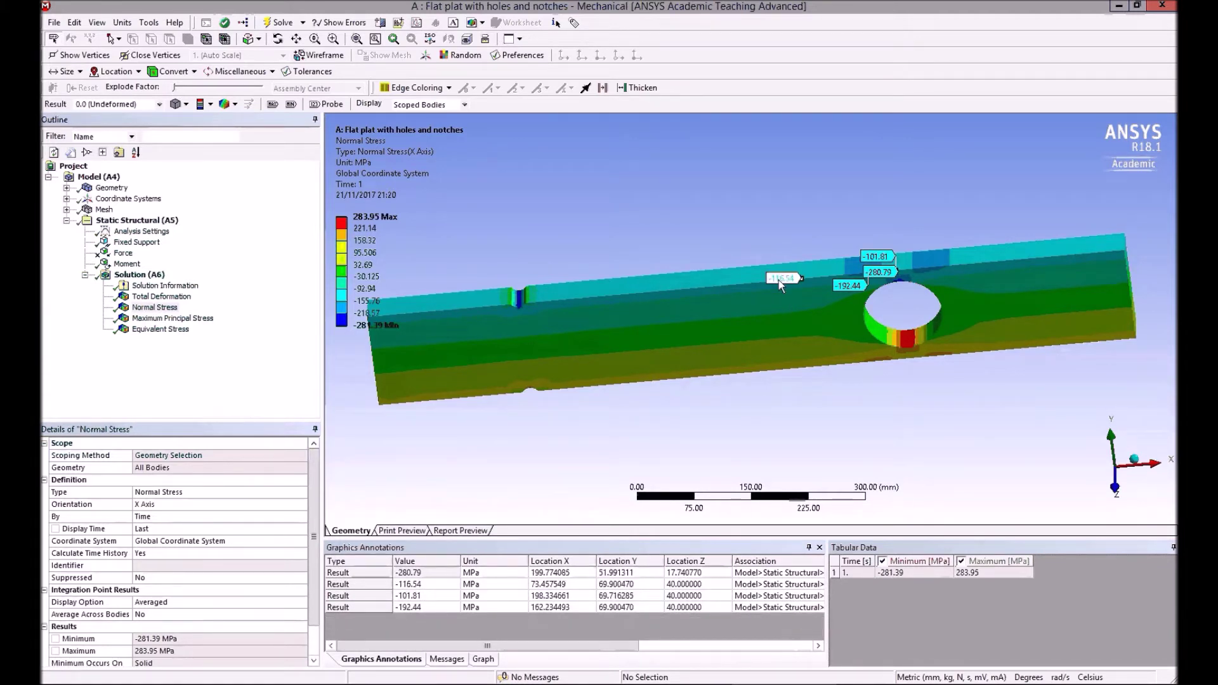
{"action": "key", "text": "Delete"}
{"action": "key", "text": "Delete"}
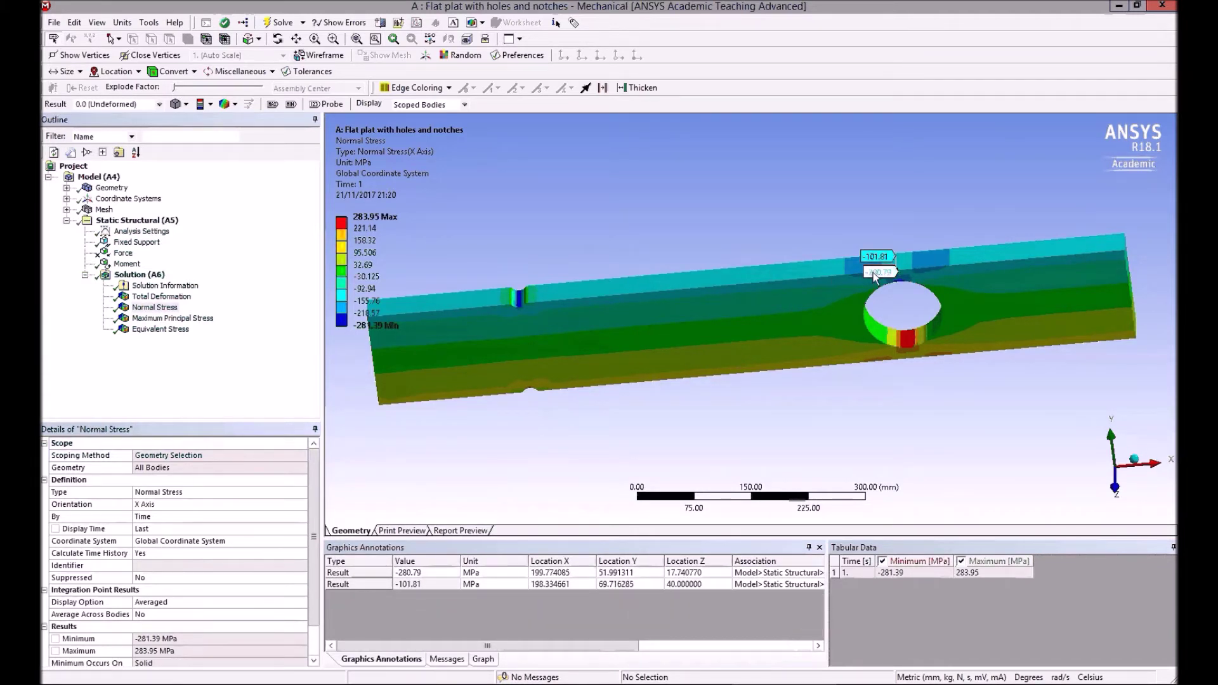
{"action": "left_click", "coordinate": [878, 272]}
{"action": "key", "text": "Delete"}
{"action": "key", "text": "Delete"}
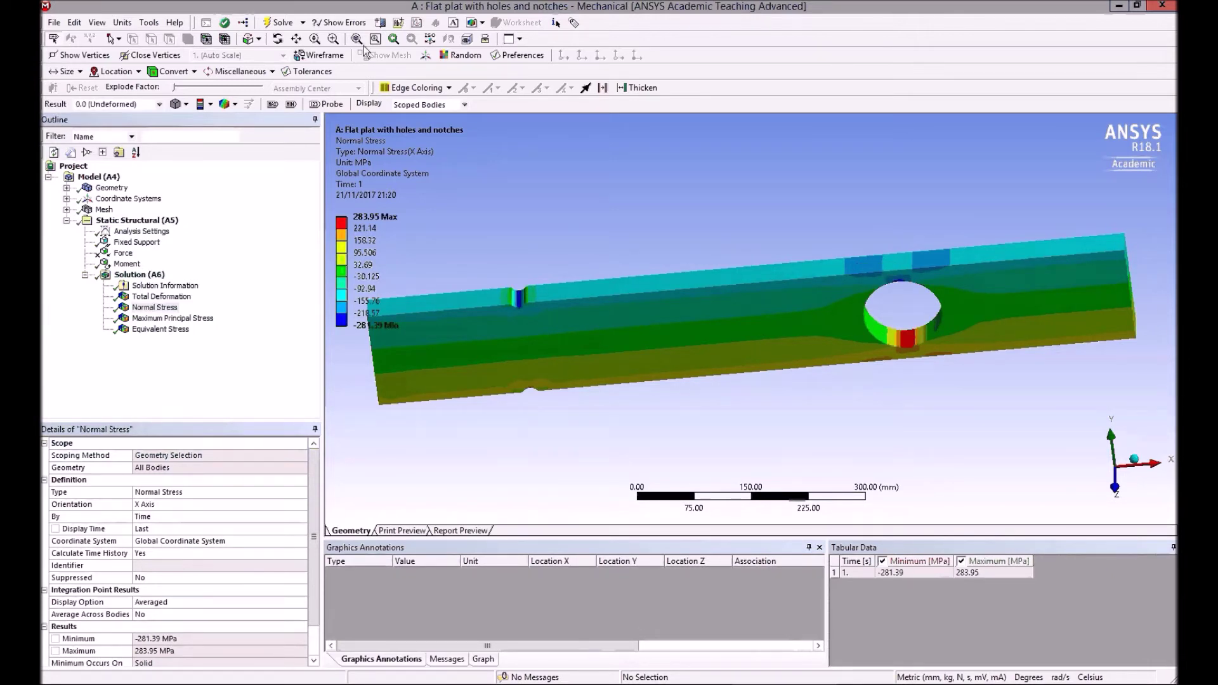
{"action": "left_click", "coordinate": [1133, 463]}
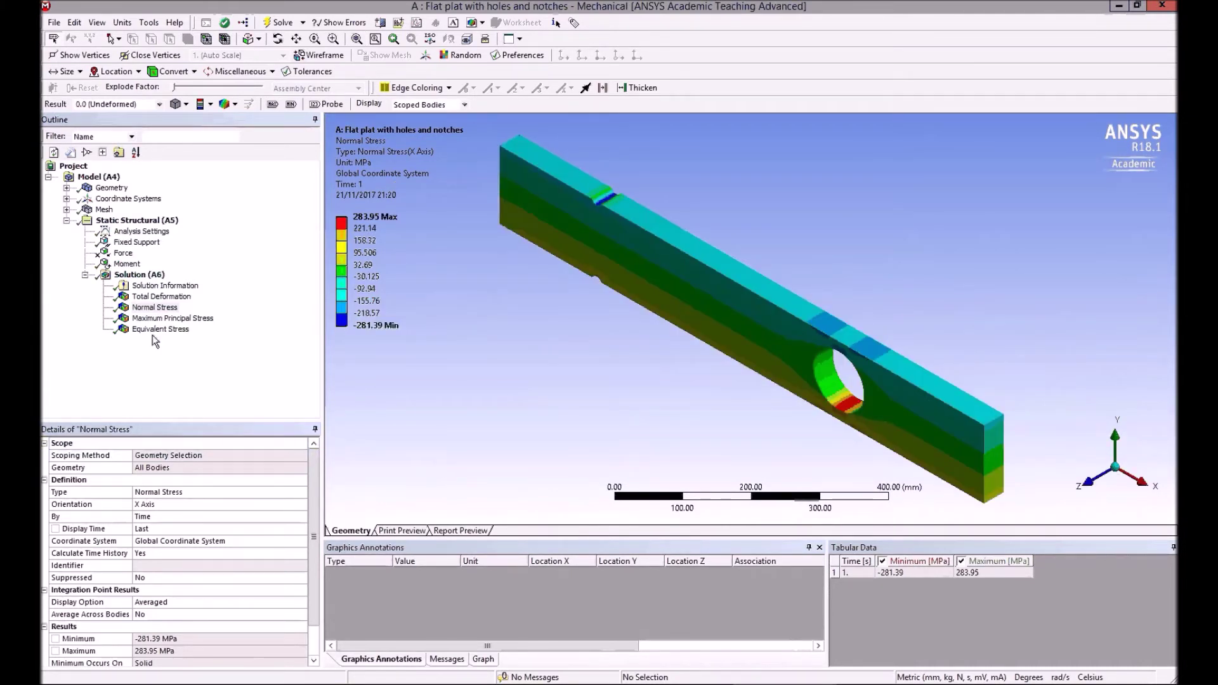
Display Maximum Principal Stress face-on from +Z with its Max and Min locations marked
{"action": "left_click", "coordinate": [164, 320]}
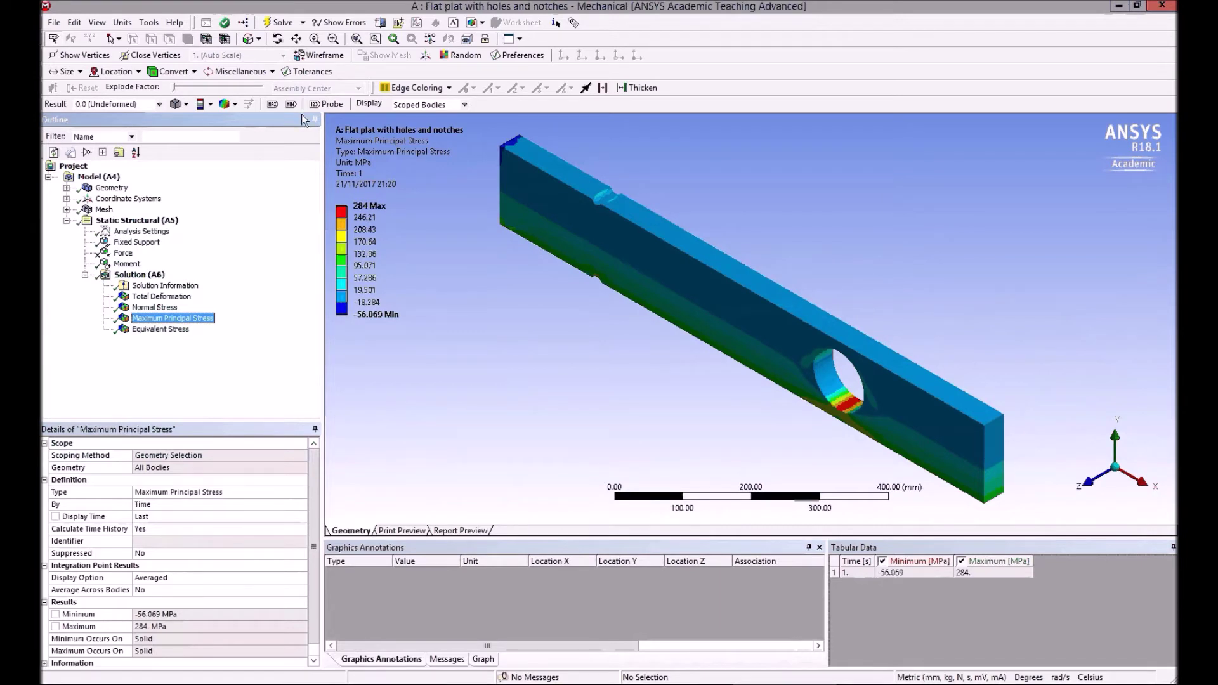
{"action": "left_click", "coordinate": [275, 104]}
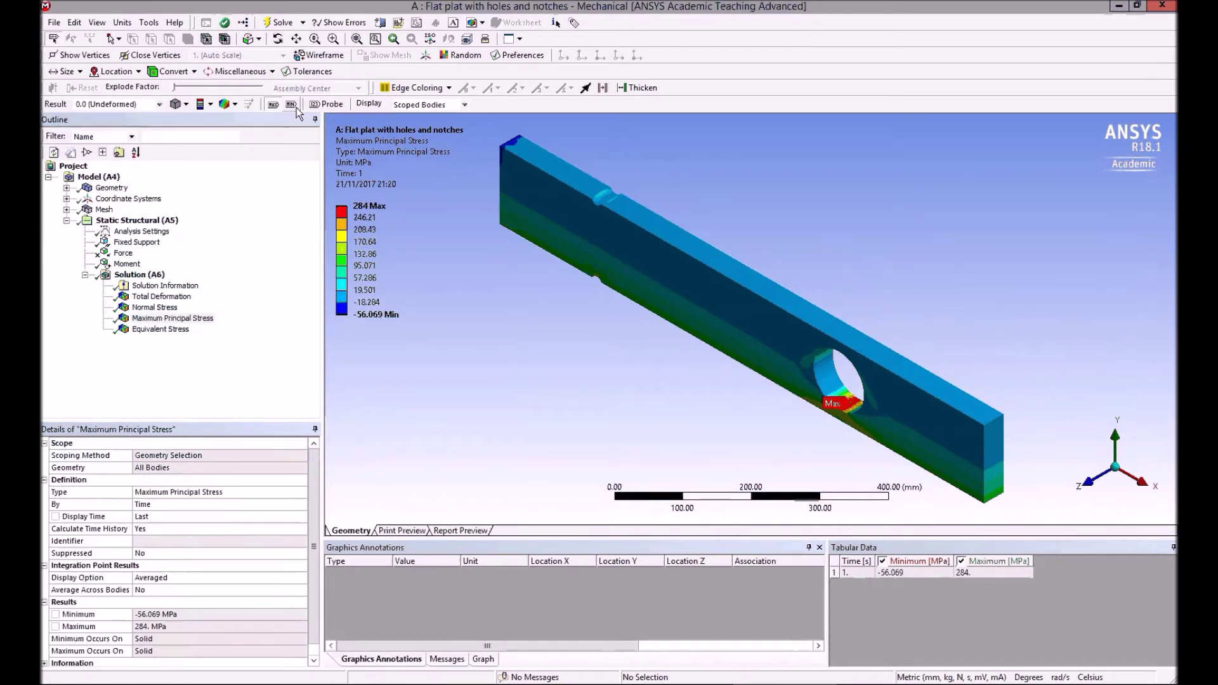
{"action": "left_click", "coordinate": [294, 106]}
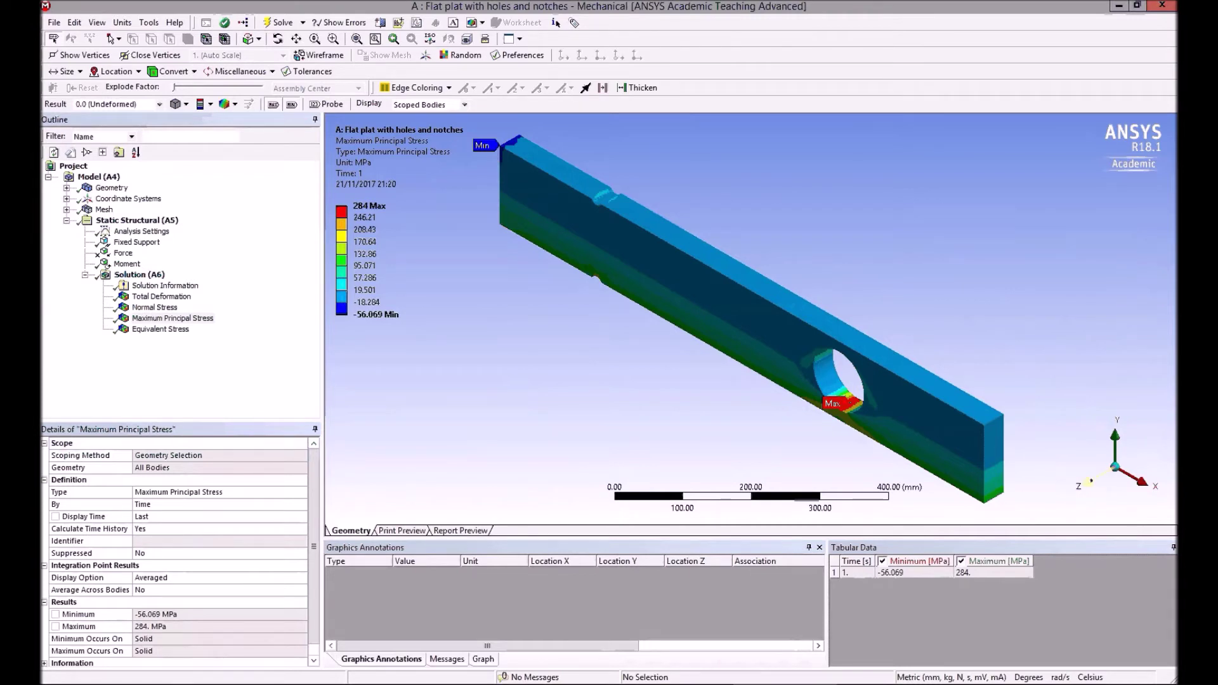
{"action": "left_click", "coordinate": [1085, 482]}
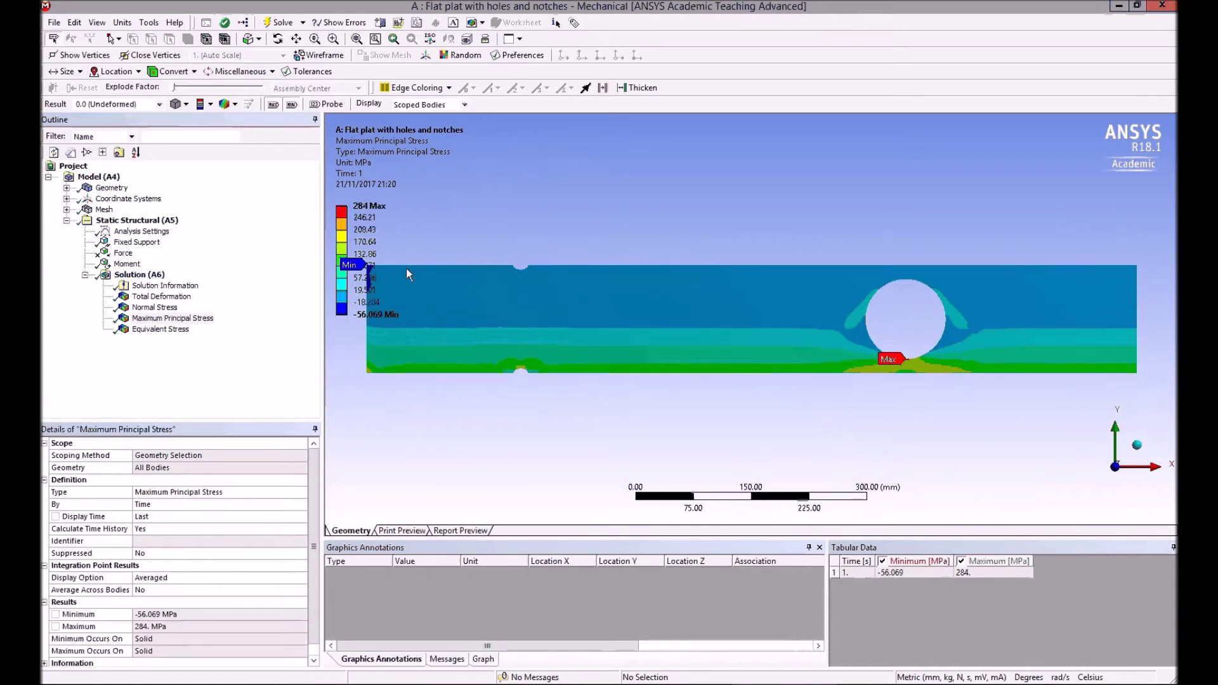
Probe the plate's left end, reading 4.2793e-003 MPa and 112.99 MPa on the bottom edge
{"action": "left_click", "coordinate": [327, 104]}
{"action": "left_click", "coordinate": [427, 264]}
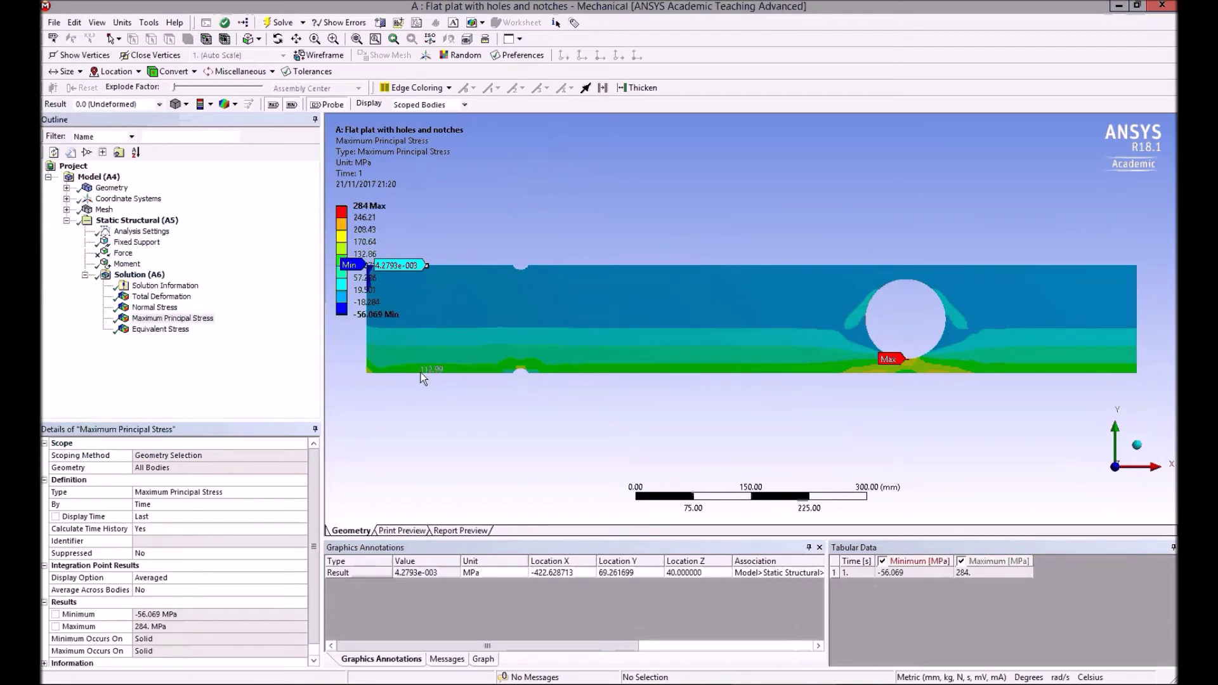
{"action": "left_click", "coordinate": [421, 371]}
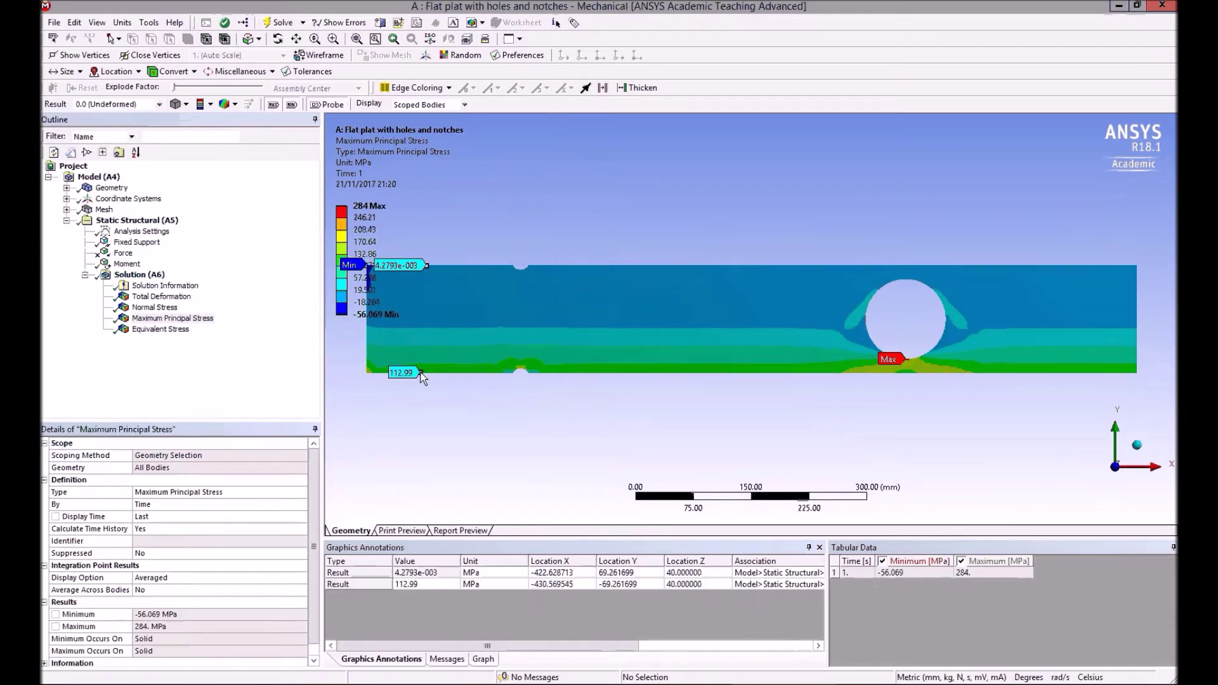
{"action": "right_click", "coordinate": [148, 277]}
Insert a Minimum Principal Stress result under the Solution branch
{"action": "mouse_move", "coordinate": [190, 284]}
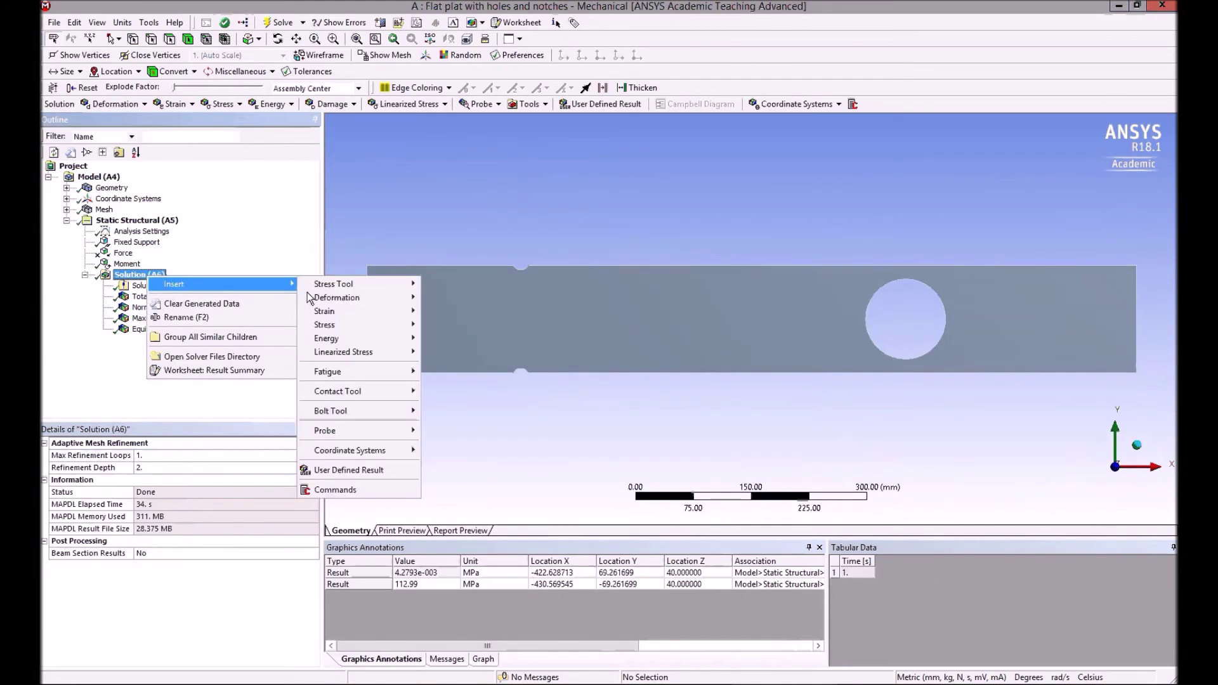
{"action": "mouse_move", "coordinate": [367, 287]}
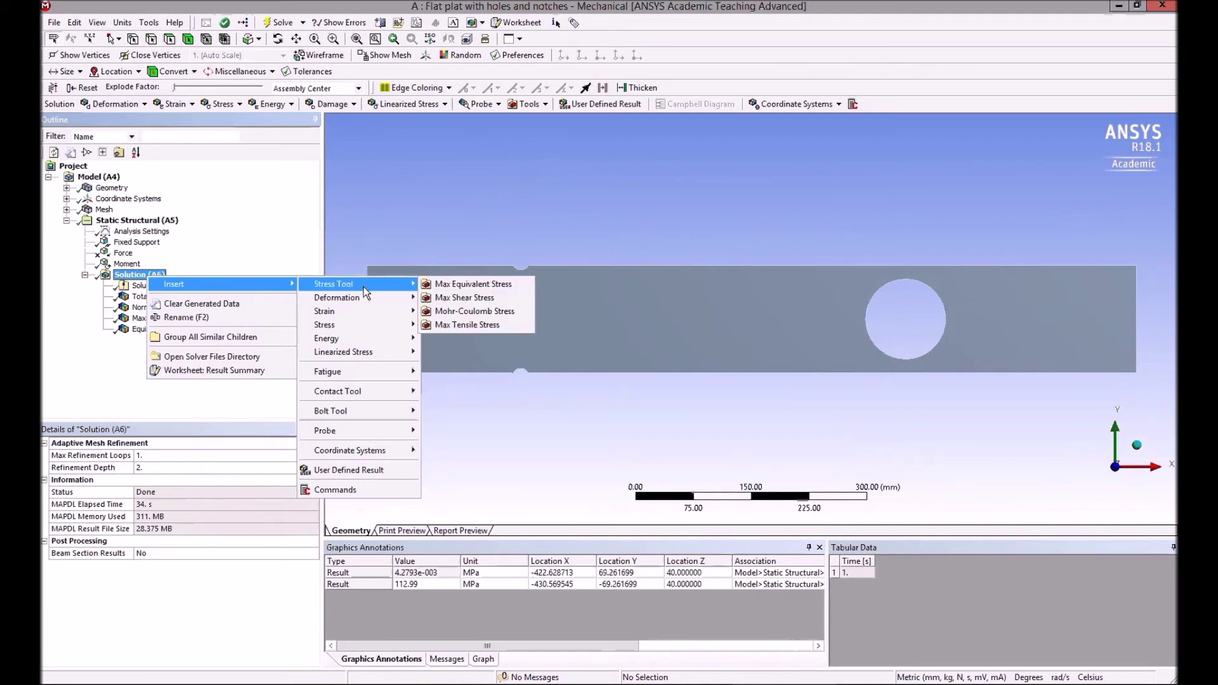
{"action": "mouse_move", "coordinate": [355, 325]}
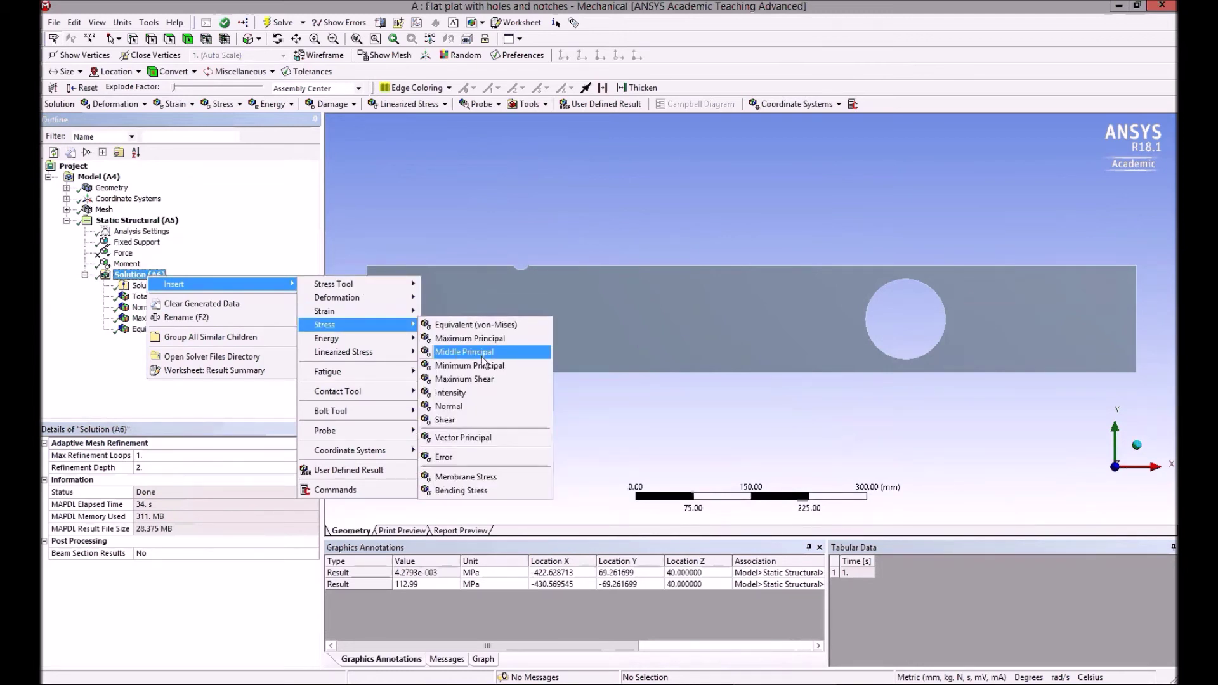
{"action": "left_click", "coordinate": [482, 365]}
{"action": "left_click", "coordinate": [170, 340]}
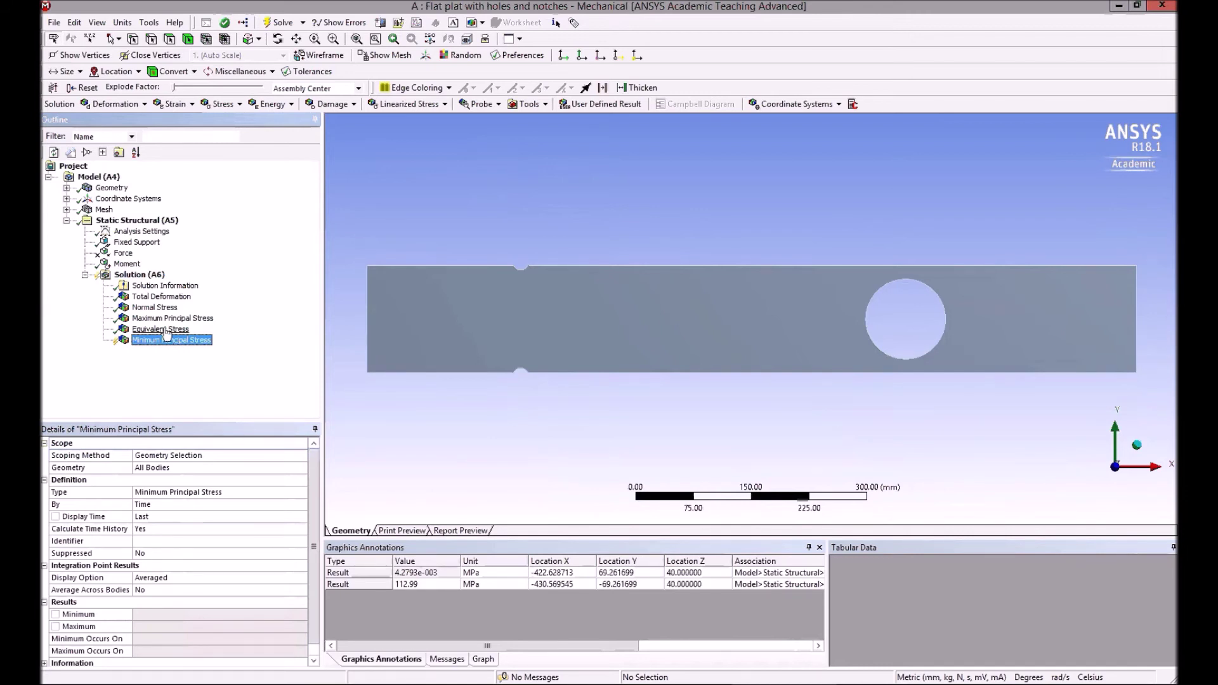
{"action": "left_click", "coordinate": [157, 296]}
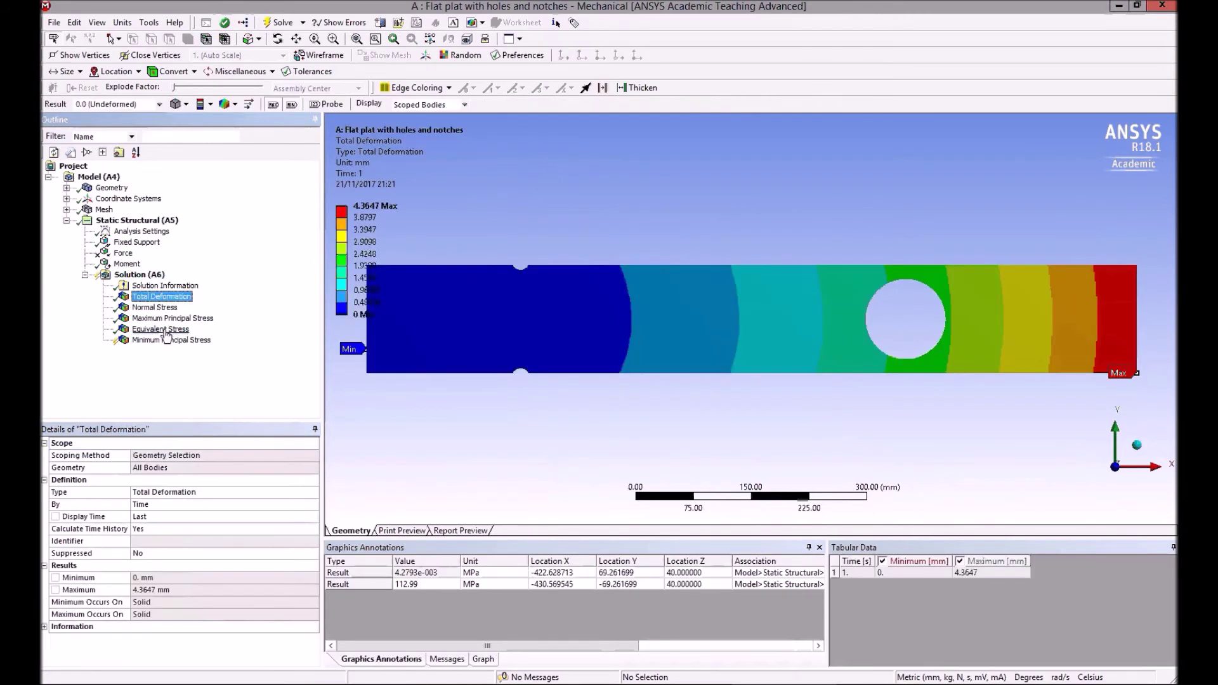
{"action": "left_click", "coordinate": [168, 318]}
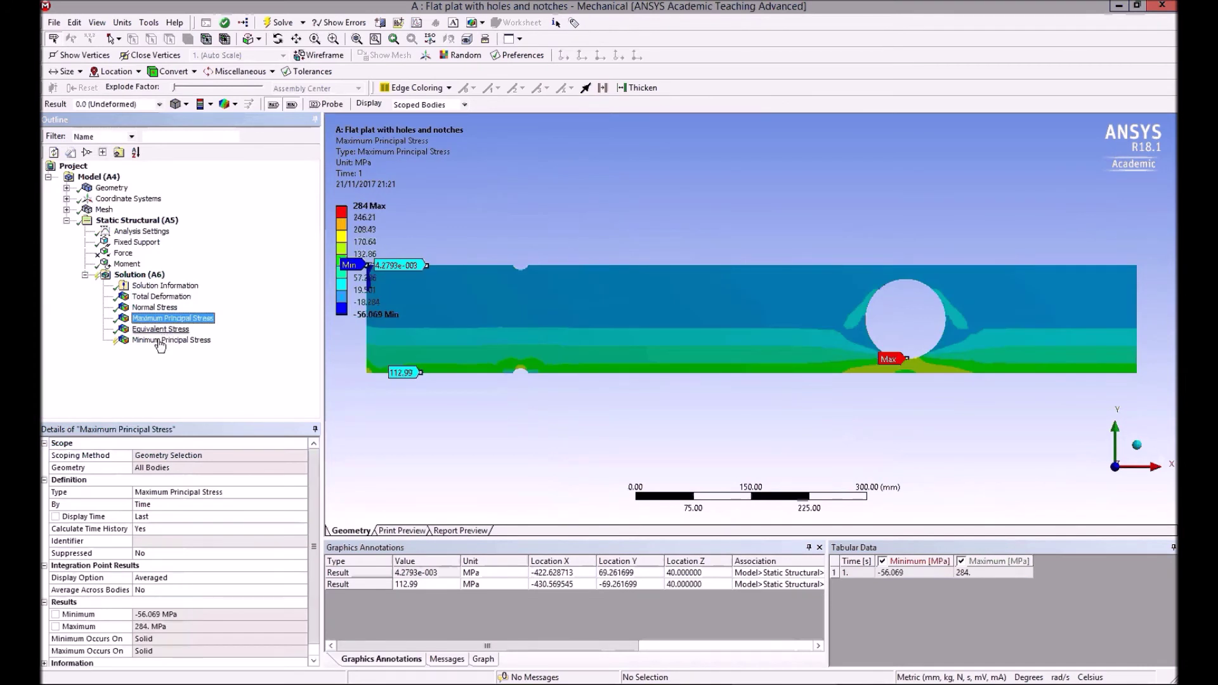
Evaluate all results and probe minimum principal stress at -113.39 and -4.9322e-004 MPa
{"action": "right_click", "coordinate": [159, 341]}
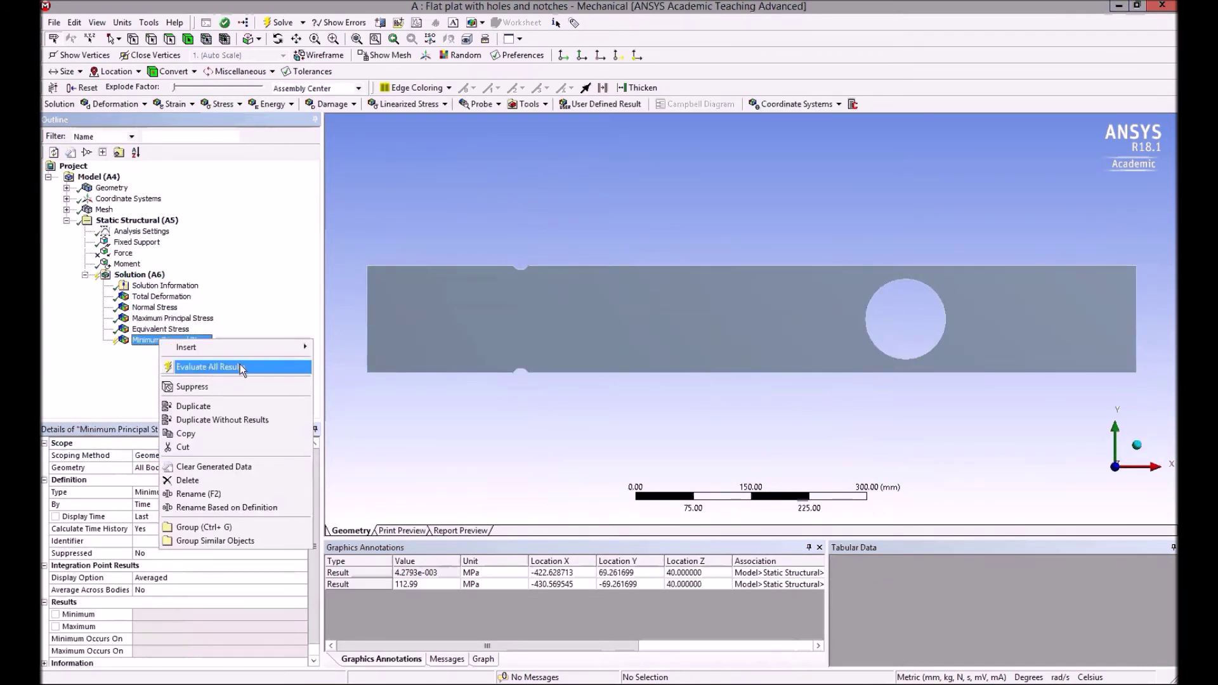
{"action": "left_click", "coordinate": [210, 368]}
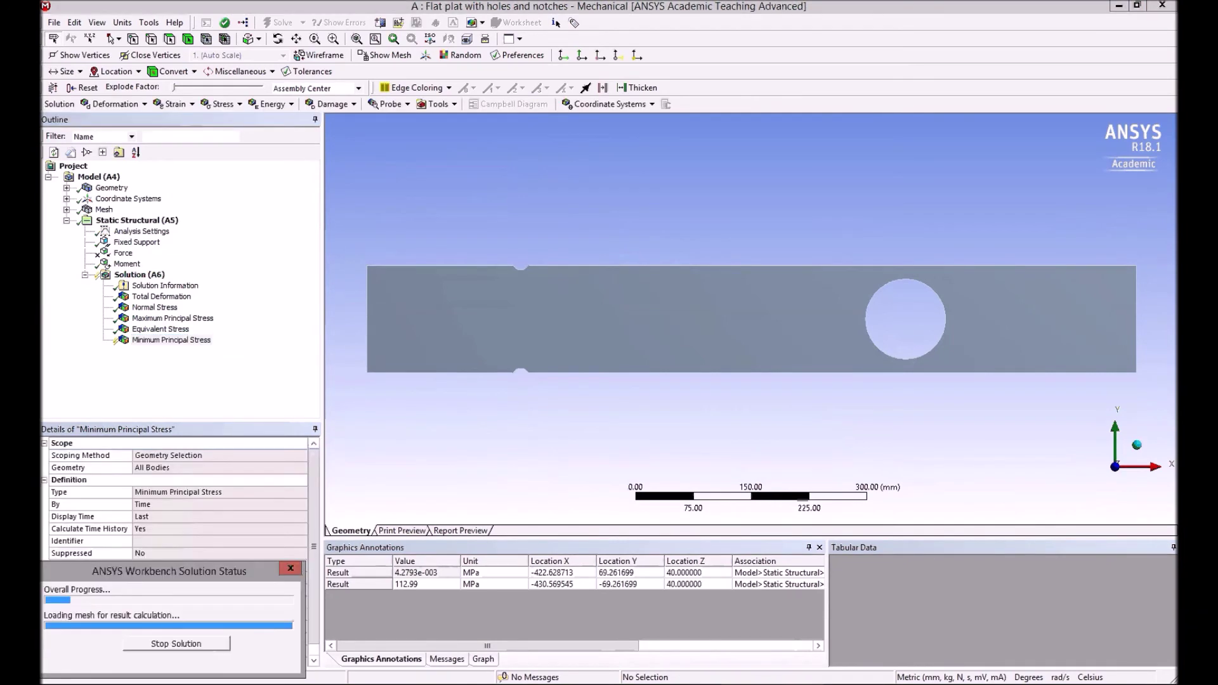
{"action": "left_click", "coordinate": [190, 342]}
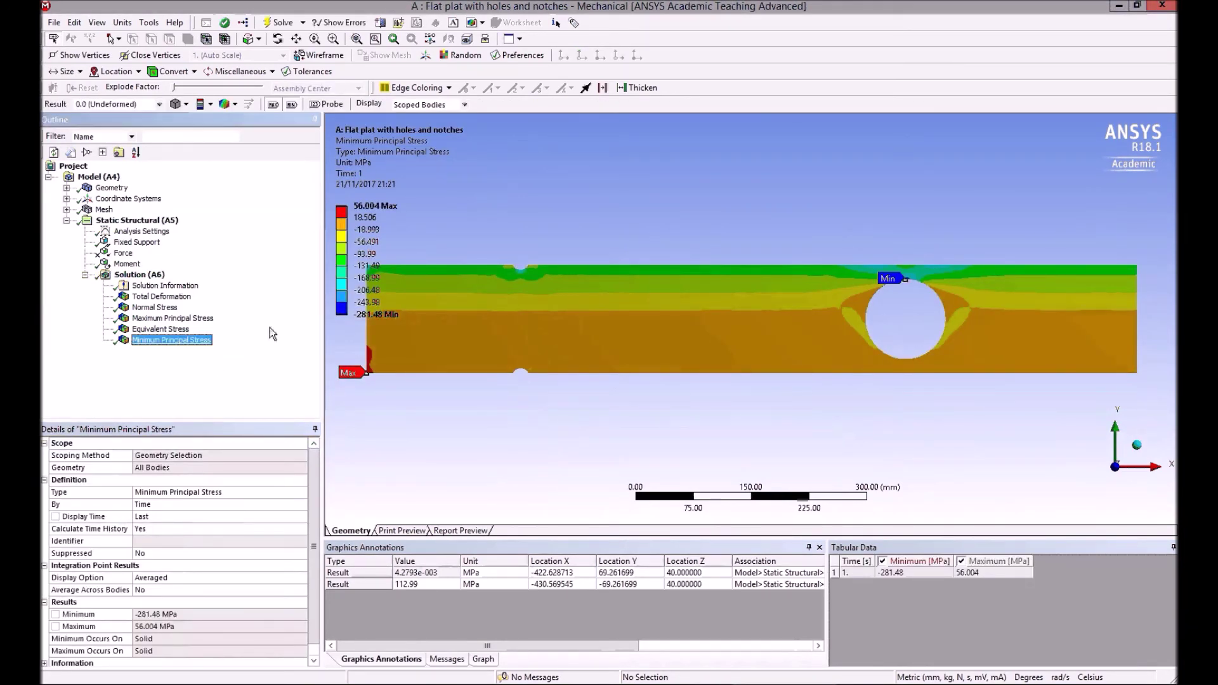
{"action": "left_click", "coordinate": [440, 266]}
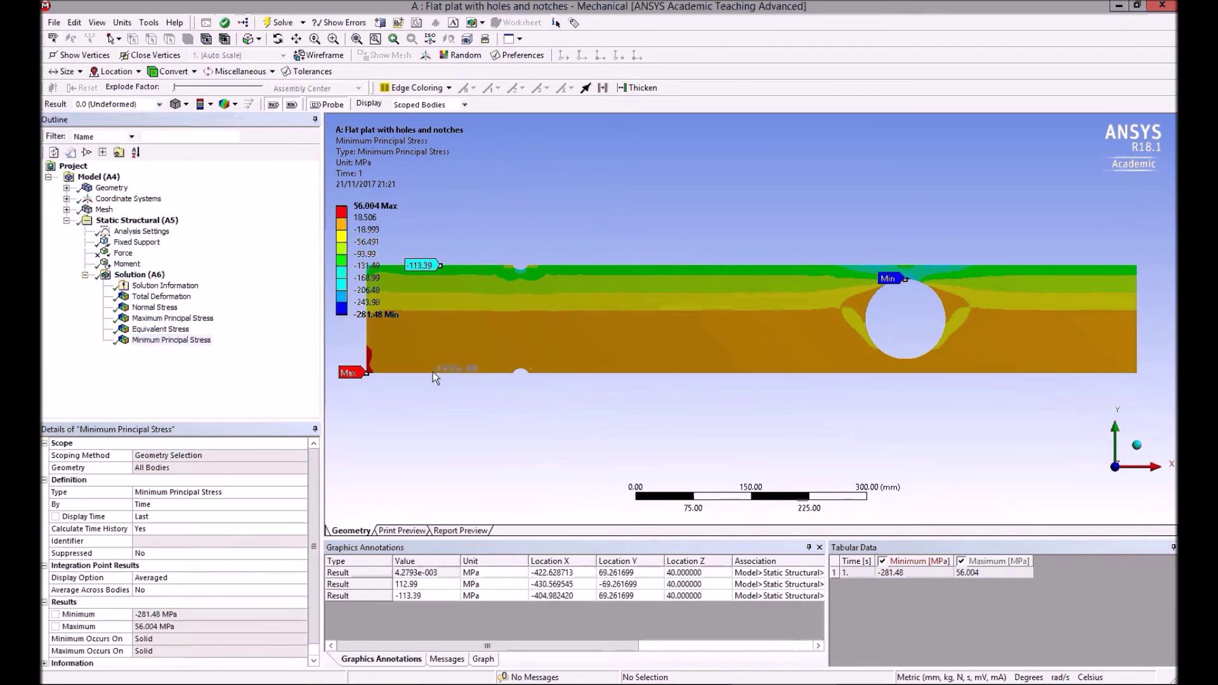
{"action": "left_click", "coordinate": [433, 372]}
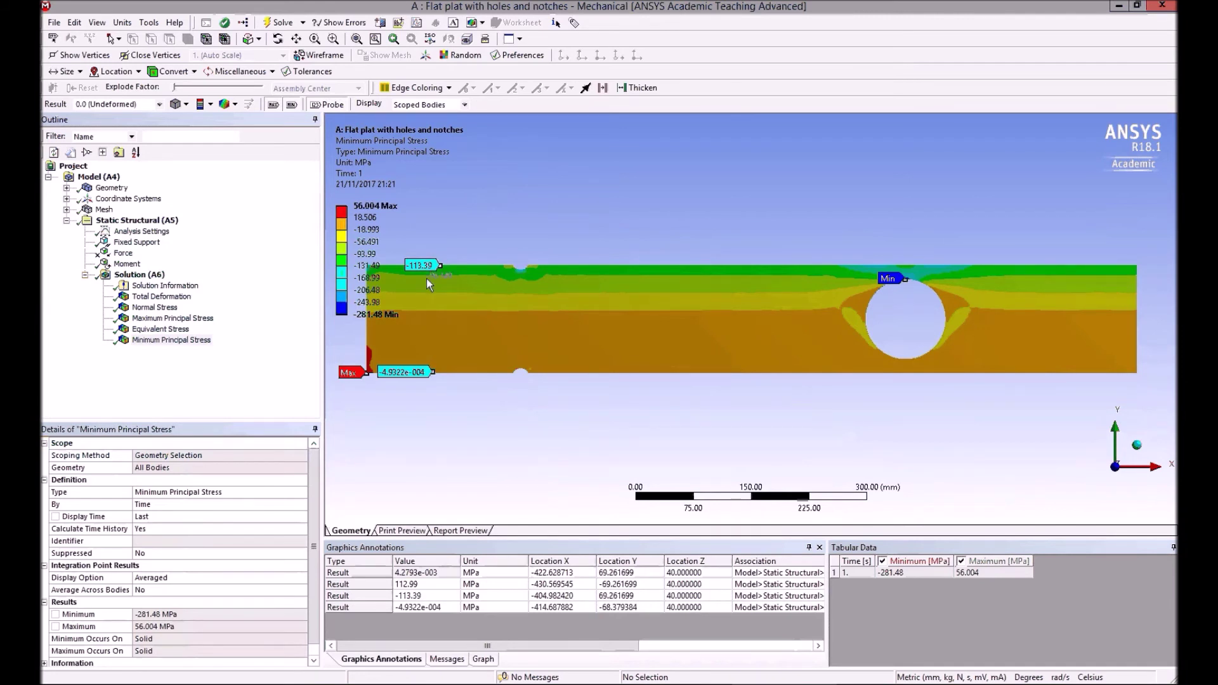
{"action": "left_click", "coordinate": [194, 318]}
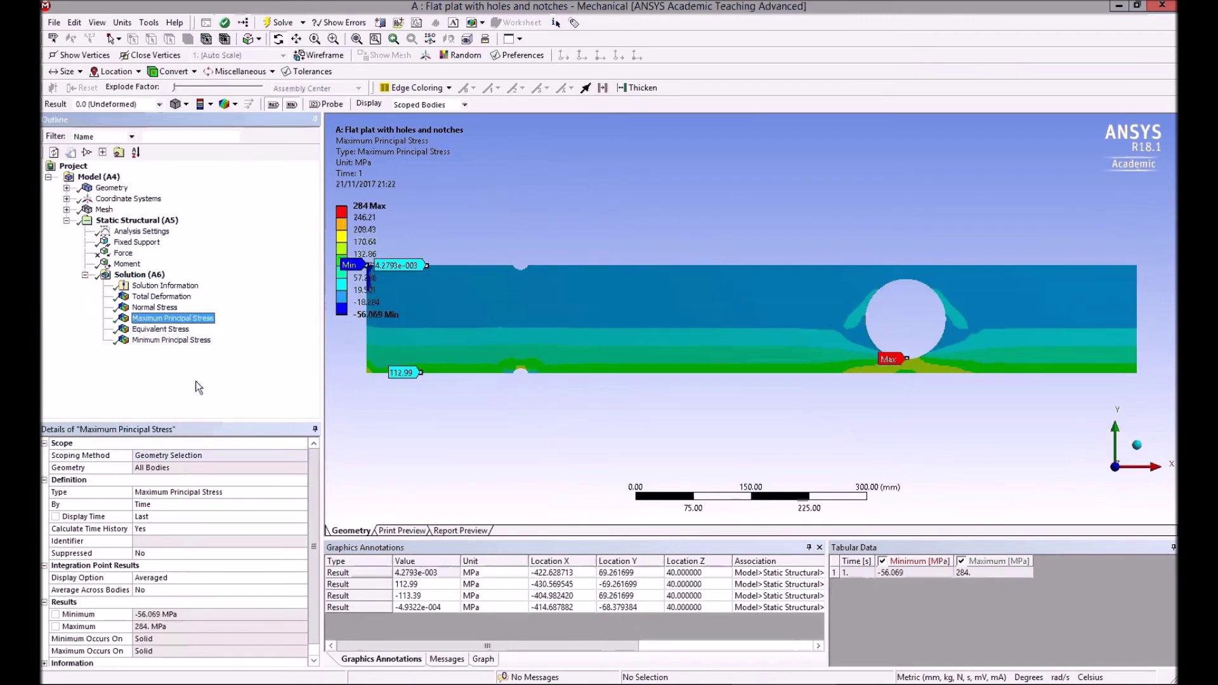
Show the Equivalent (von Mises) stress contour, 1.4394e-003 to 274.11 MPa, zoomed out
{"action": "left_click", "coordinate": [162, 329]}
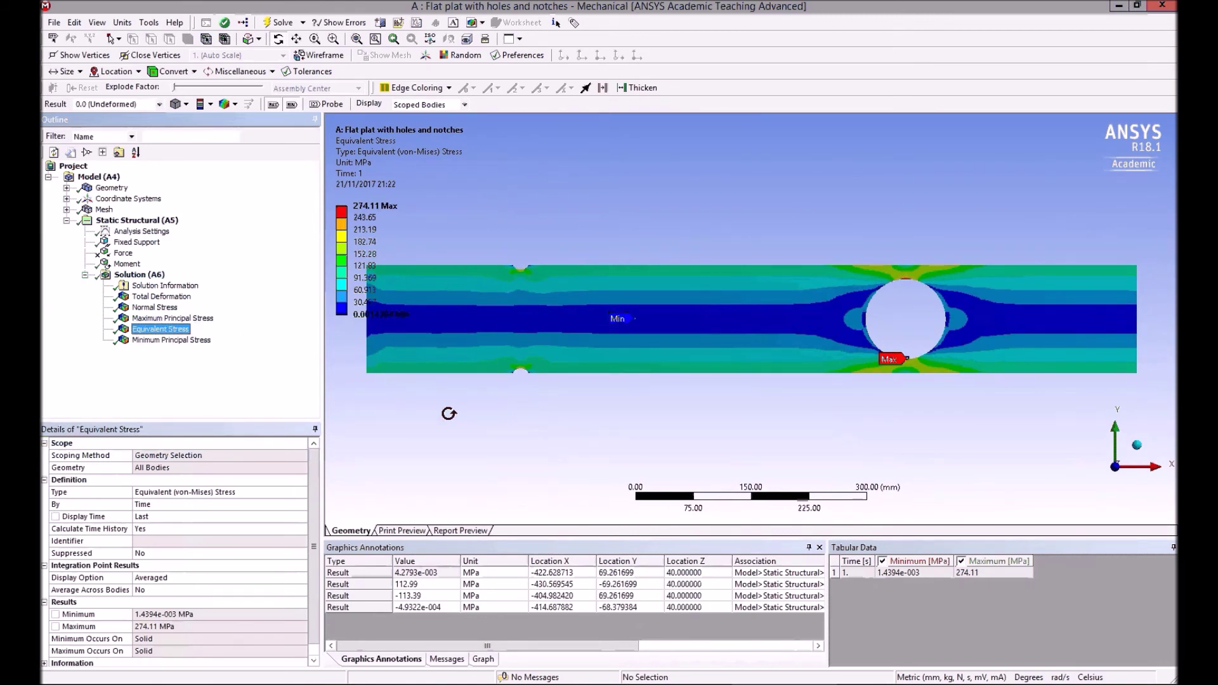
{"action": "left_click", "coordinate": [441, 412]}
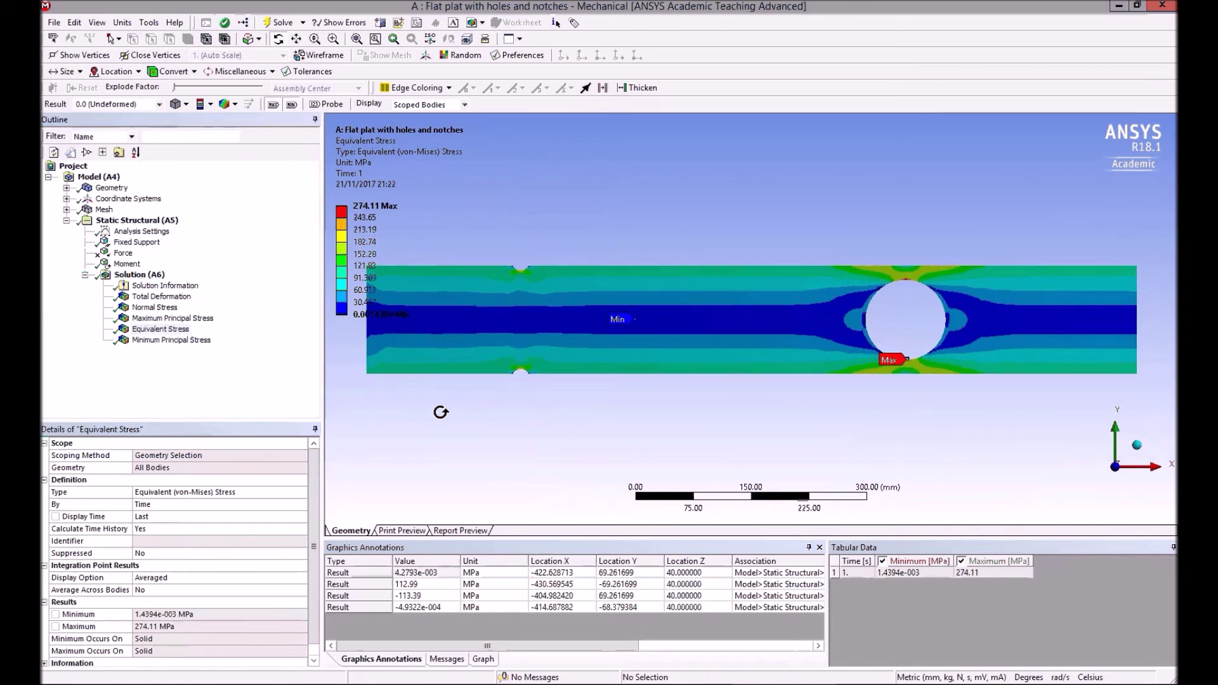
{"action": "scroll", "coordinate": [441, 412], "scroll_direction": "down", "scroll_amount": 3}
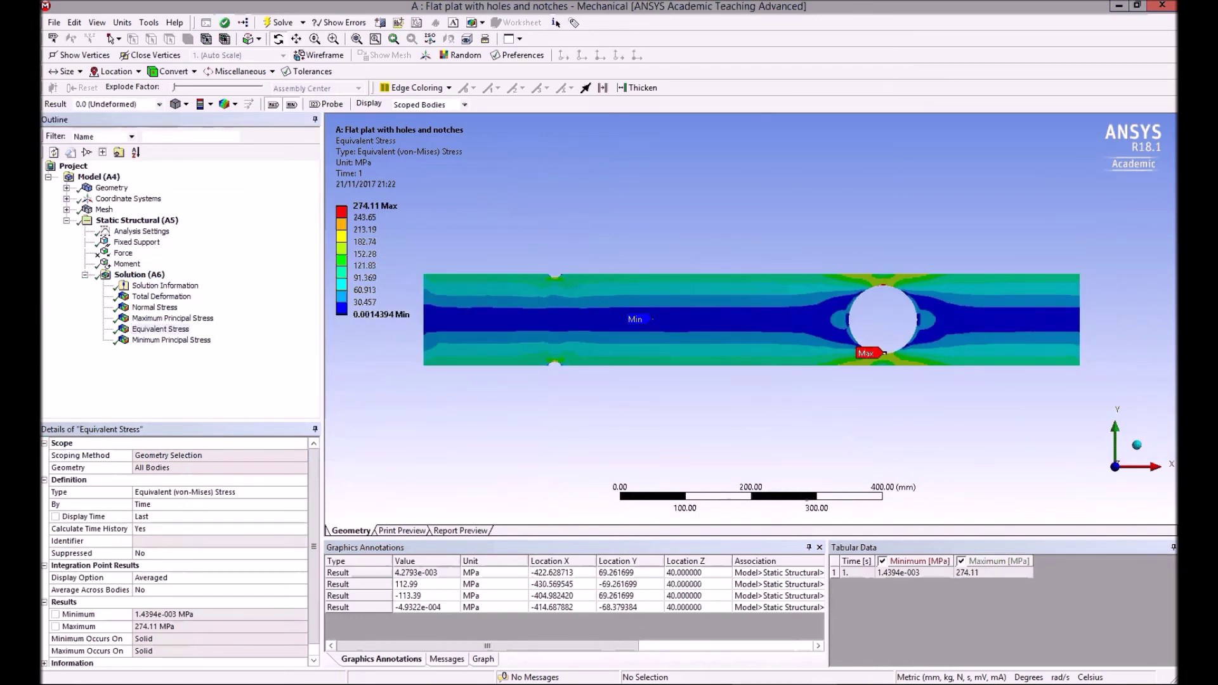
{"action": "mouse_move", "coordinate": [375, 241]}
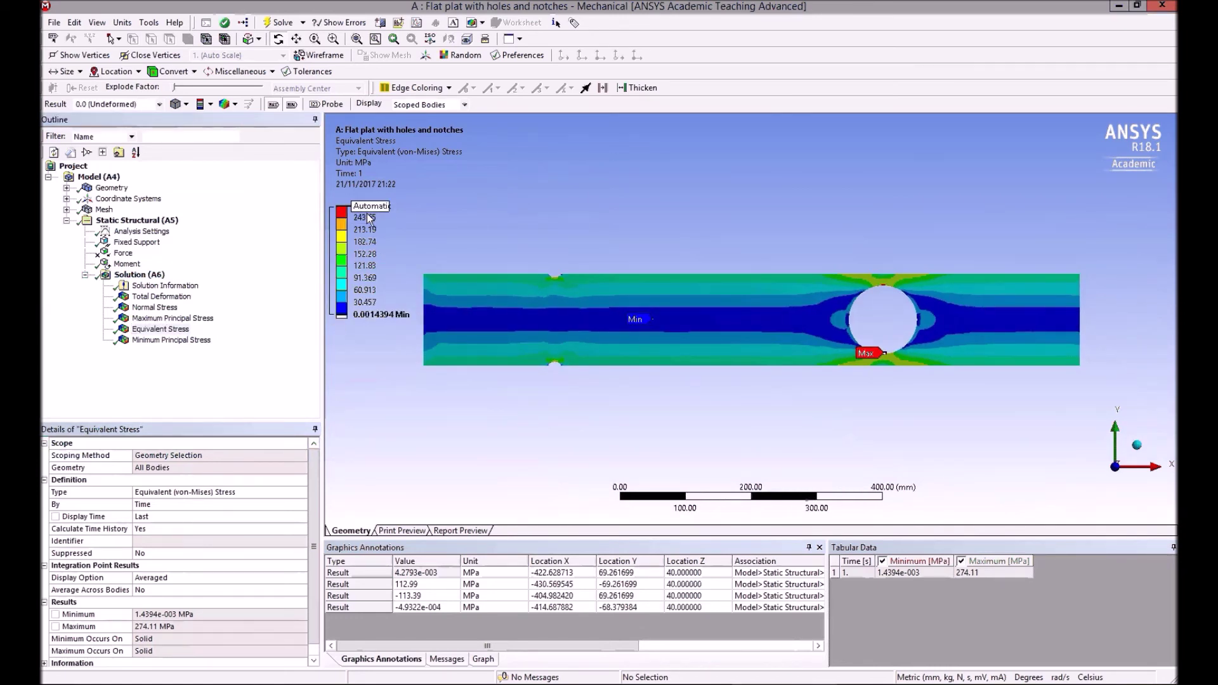